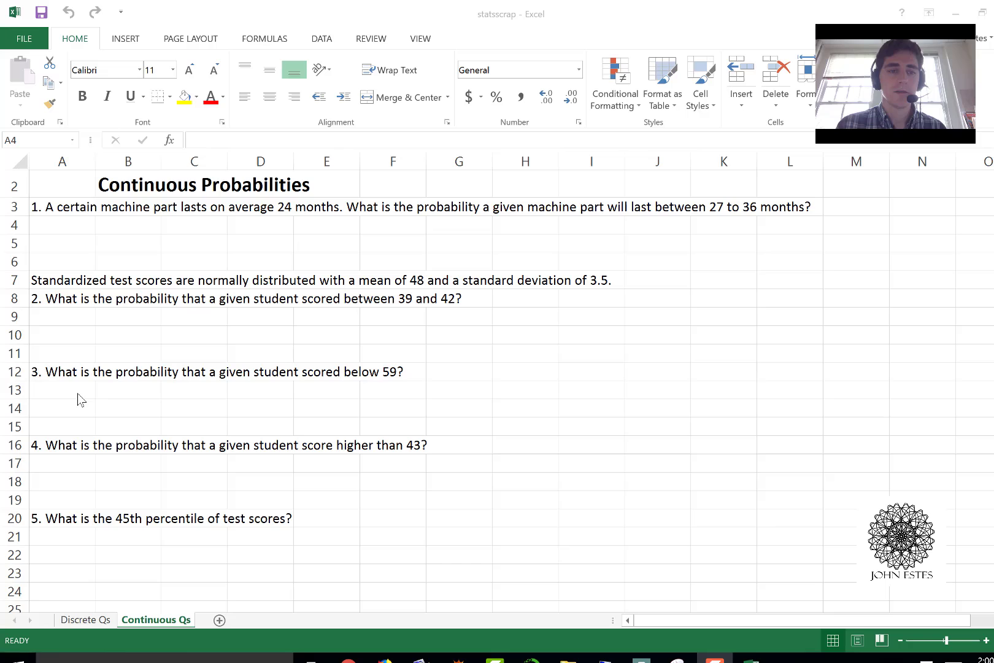
Label question 1 'Exponential' in A4, with m in A5 and the rate =1/24 in B5.
left_click(70, 232)
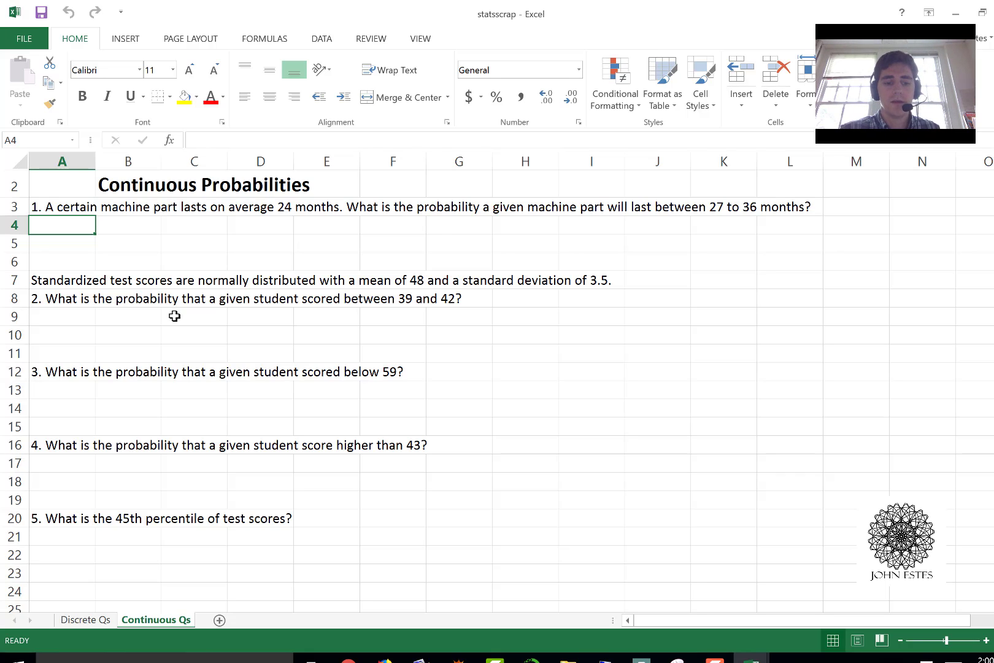
type("Expo")
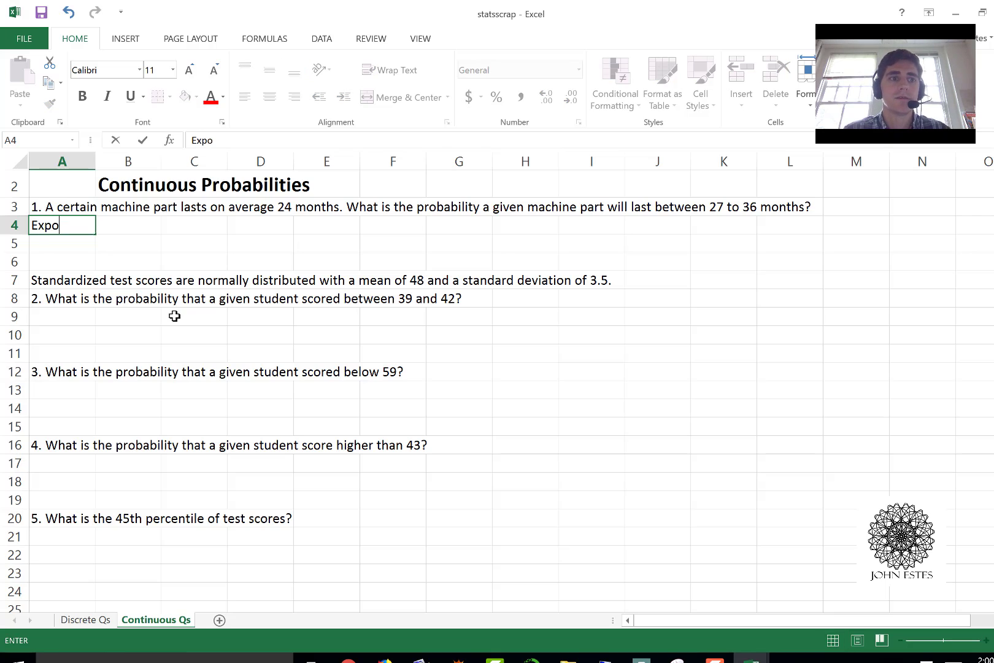
type("nential")
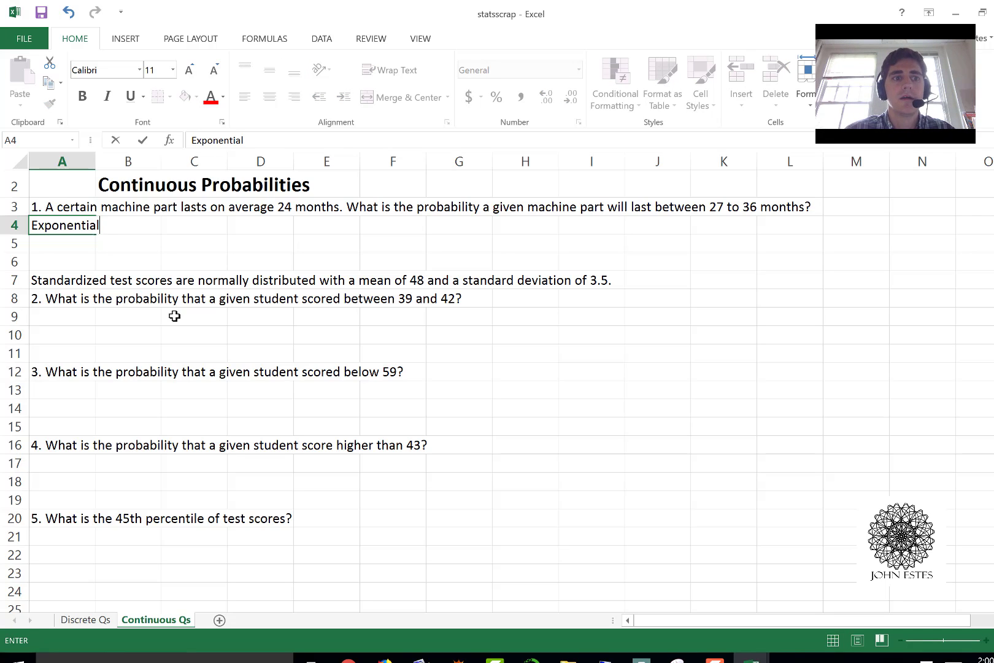
key("Return")
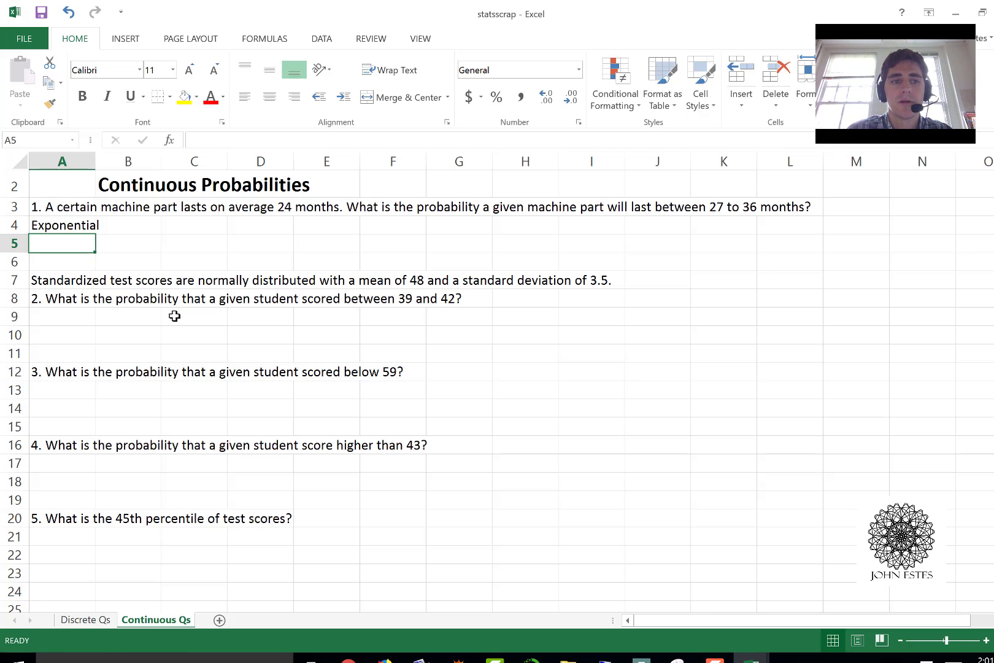
type("m")
key("Tab")
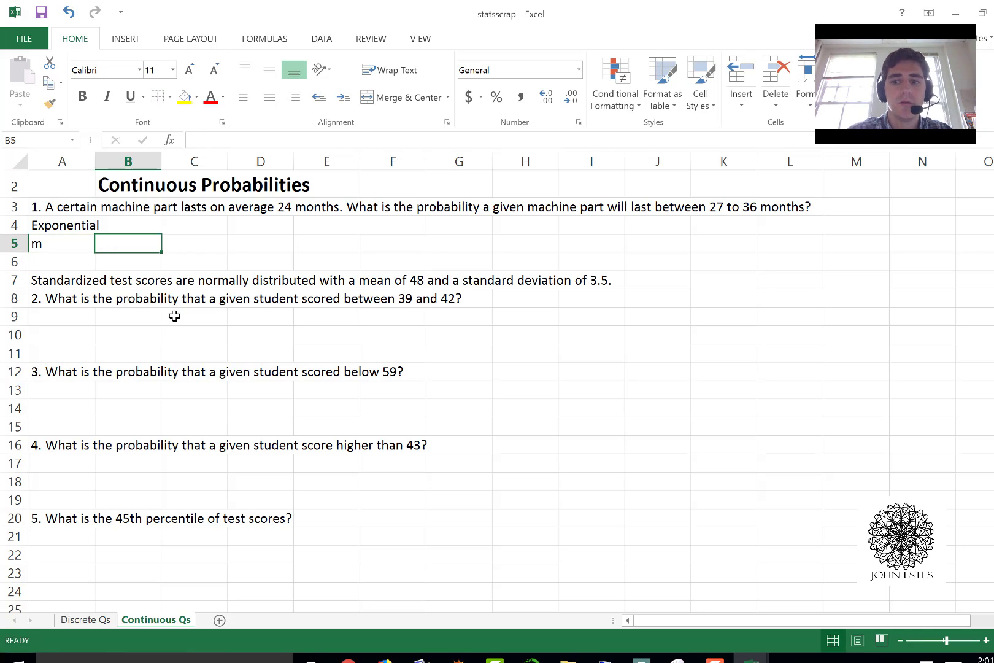
type("=")
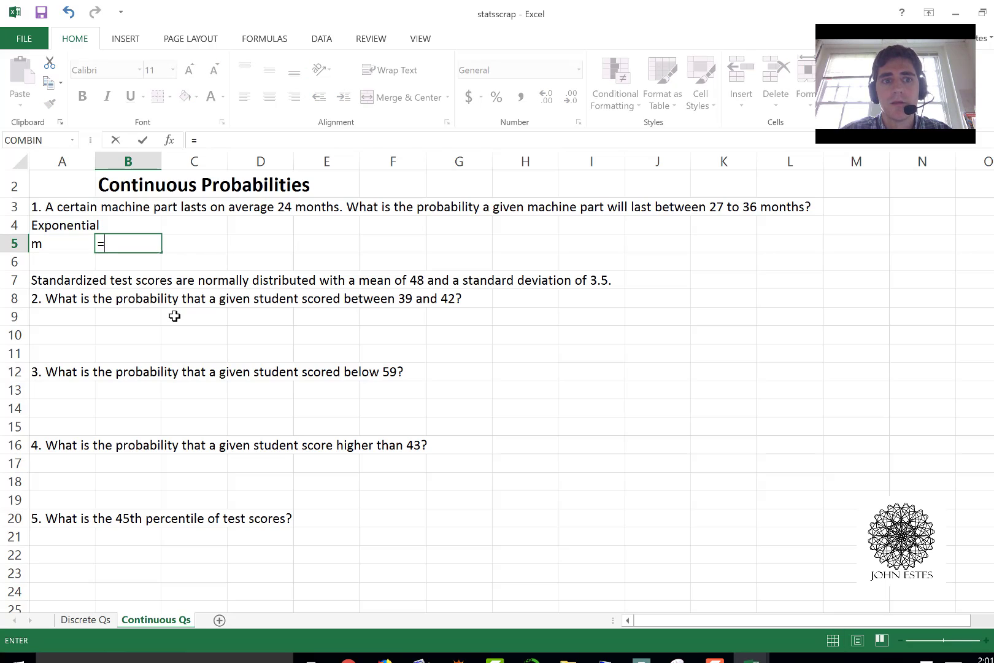
type("1/24")
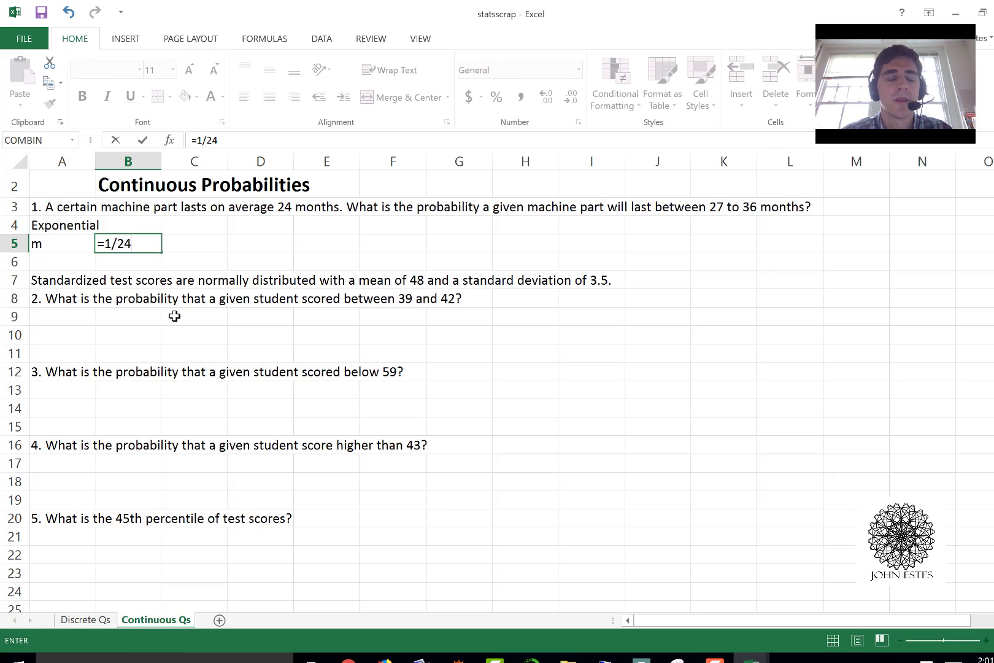
key("Return")
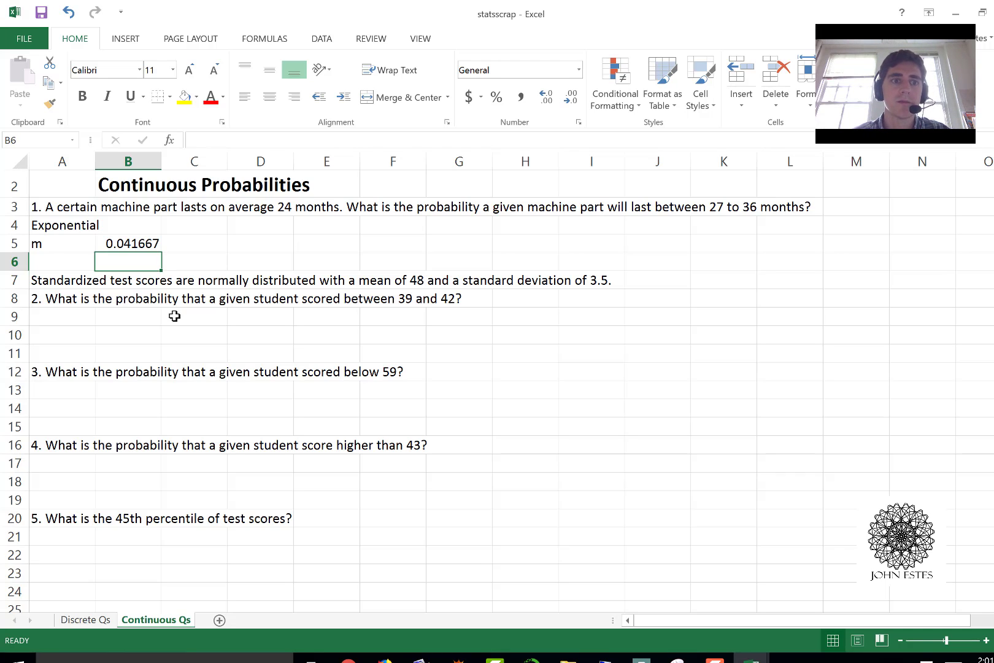
Enter the label P(27 < x < 36) in D4, correcting typos and spacing.
key("Up")
key("Right")
key("Right")
key("Up")
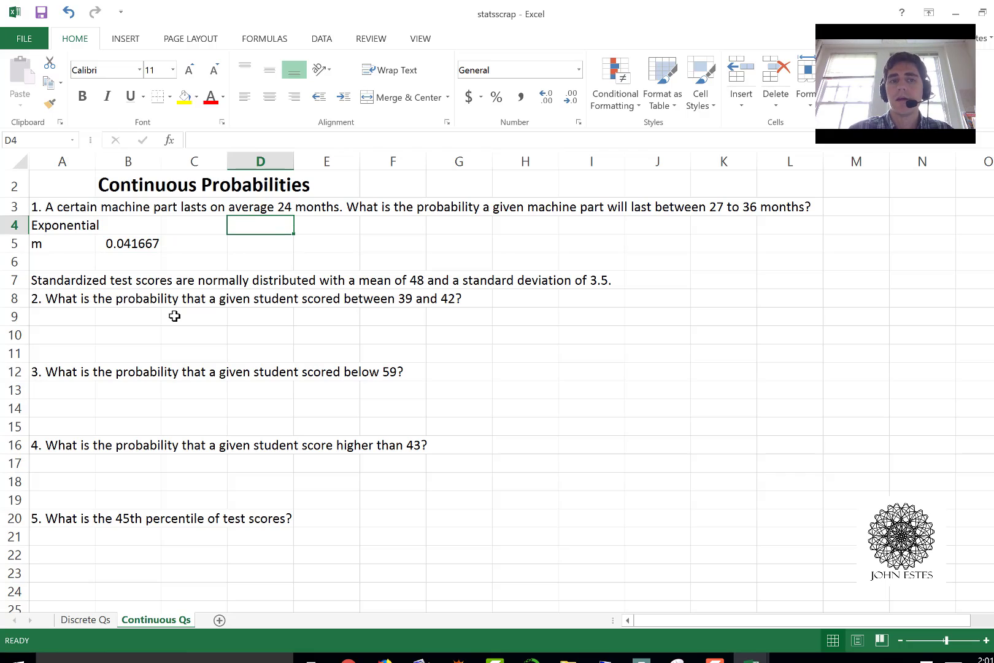
type("P(")
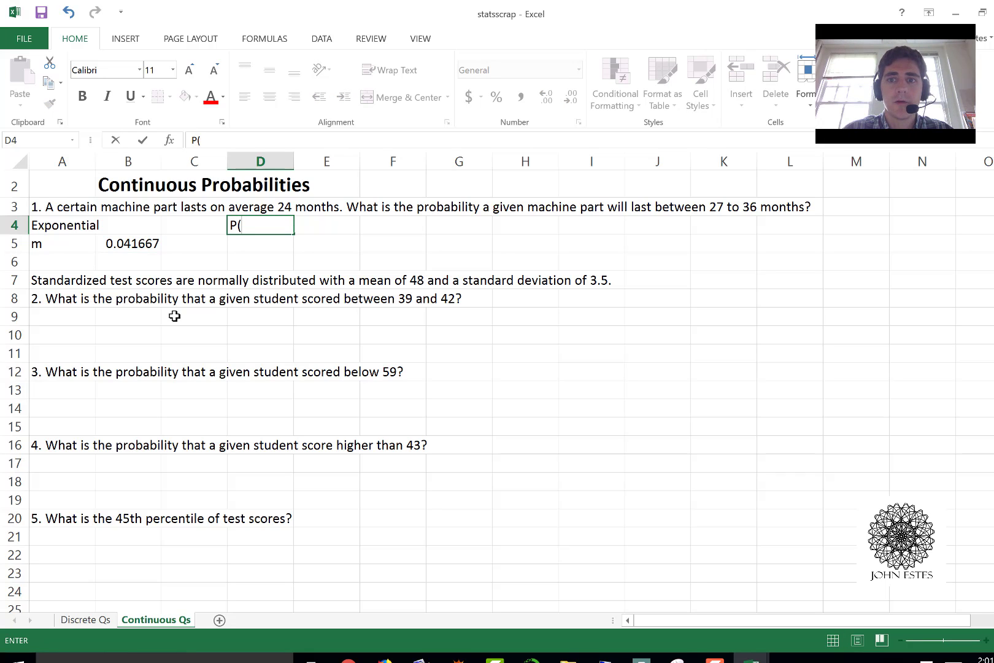
type("27 N")
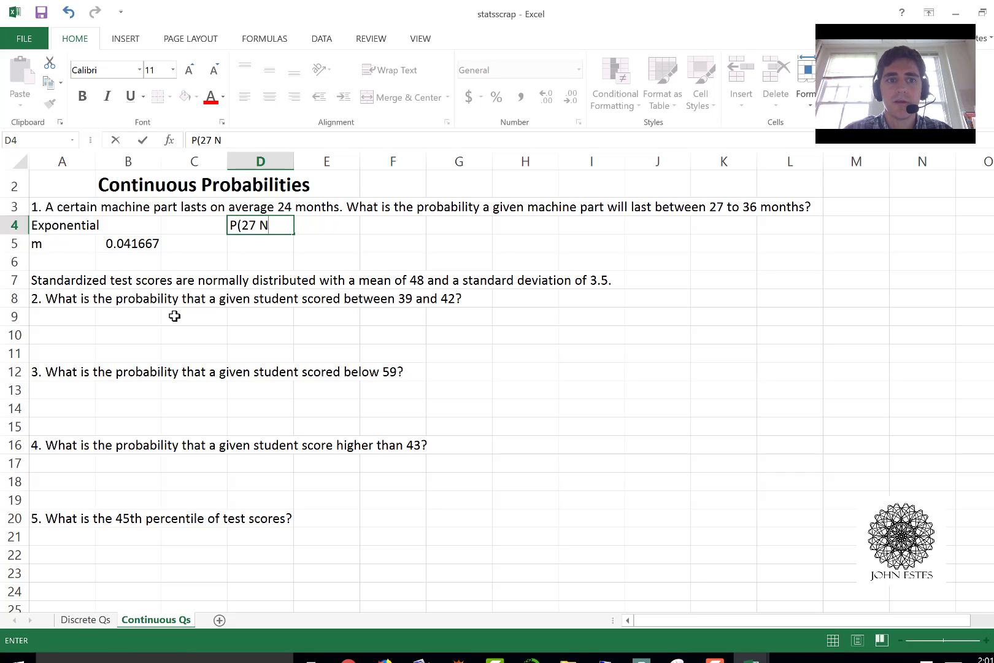
key("BackSpace")
type("< ")
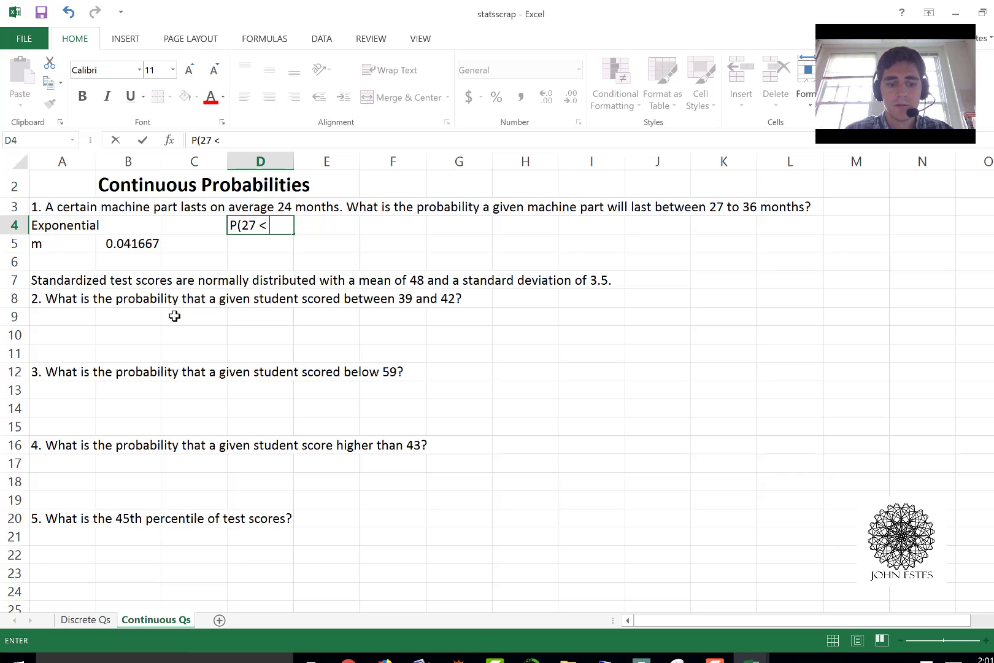
type("x <35")
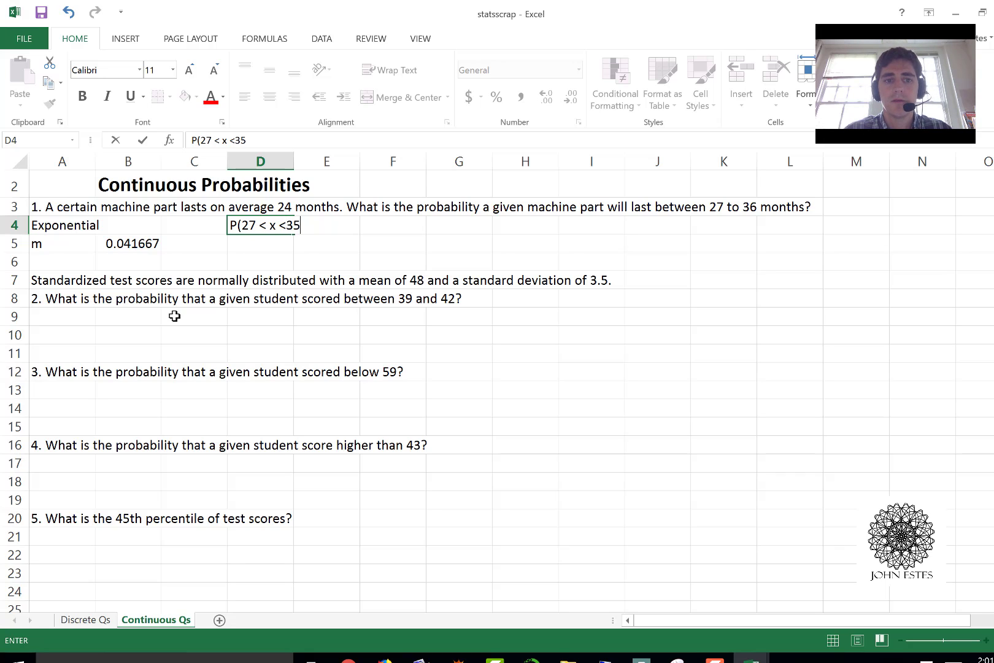
key("BackSpace")
type("6)")
key("Left")
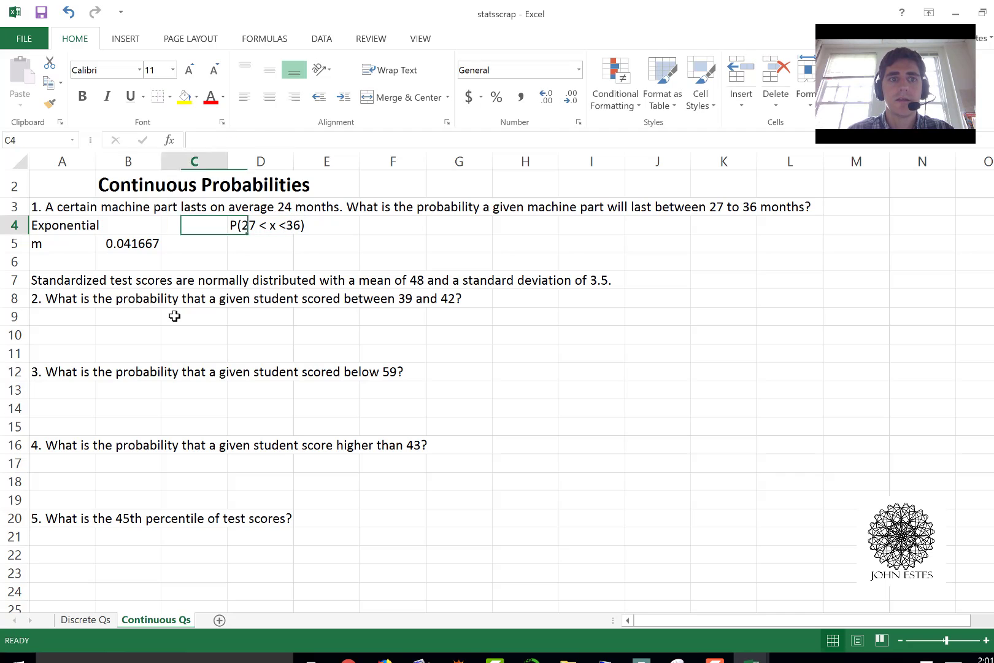
key("Left")
key("Left")
key("Right")
key("Right")
key("Right")
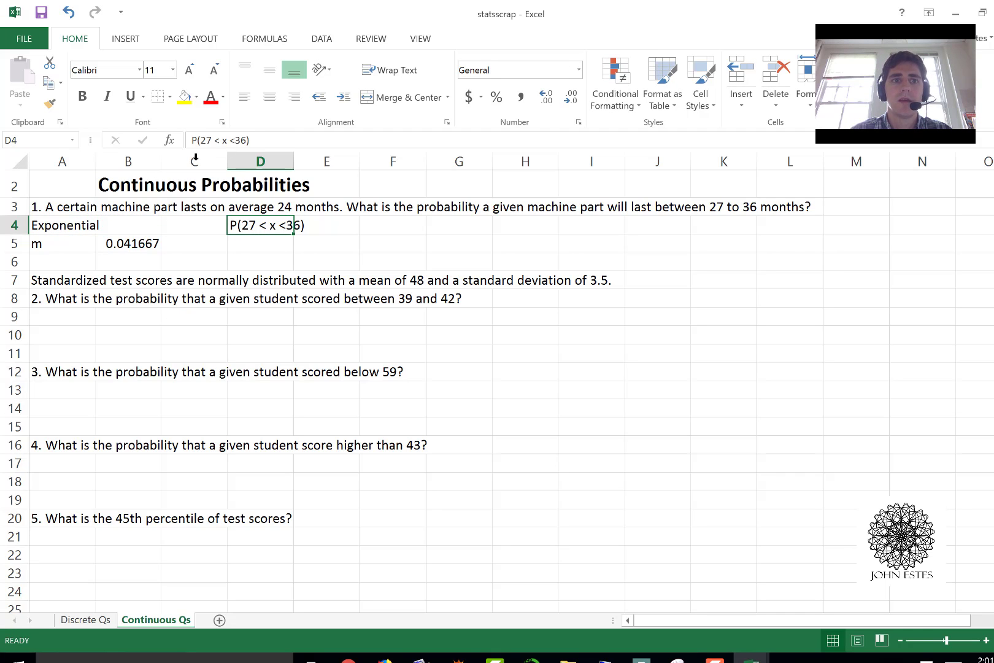
left_click(230, 140)
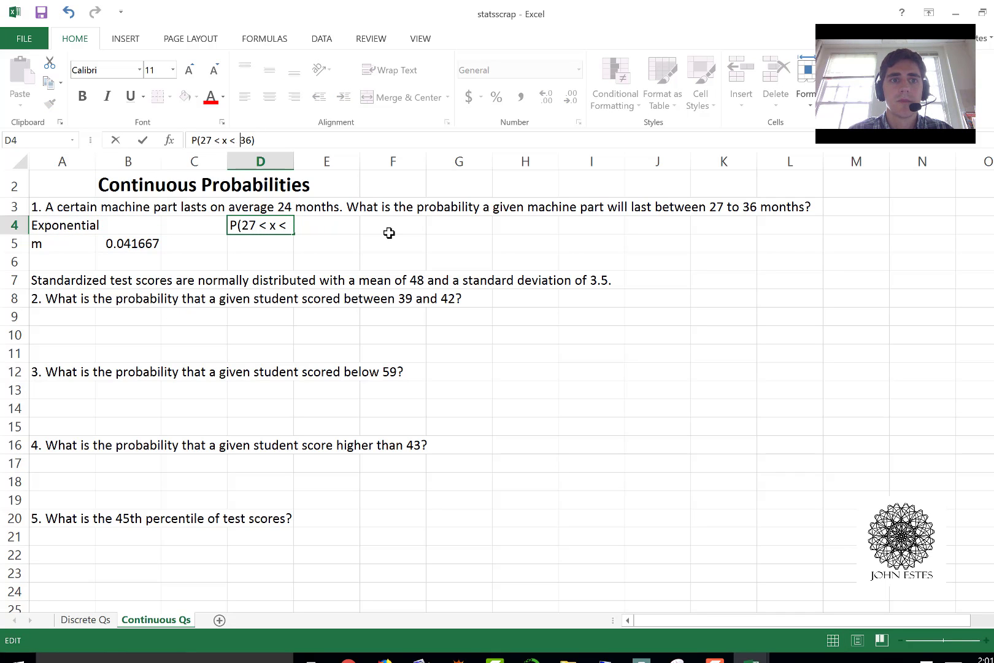
key("BackSpace")
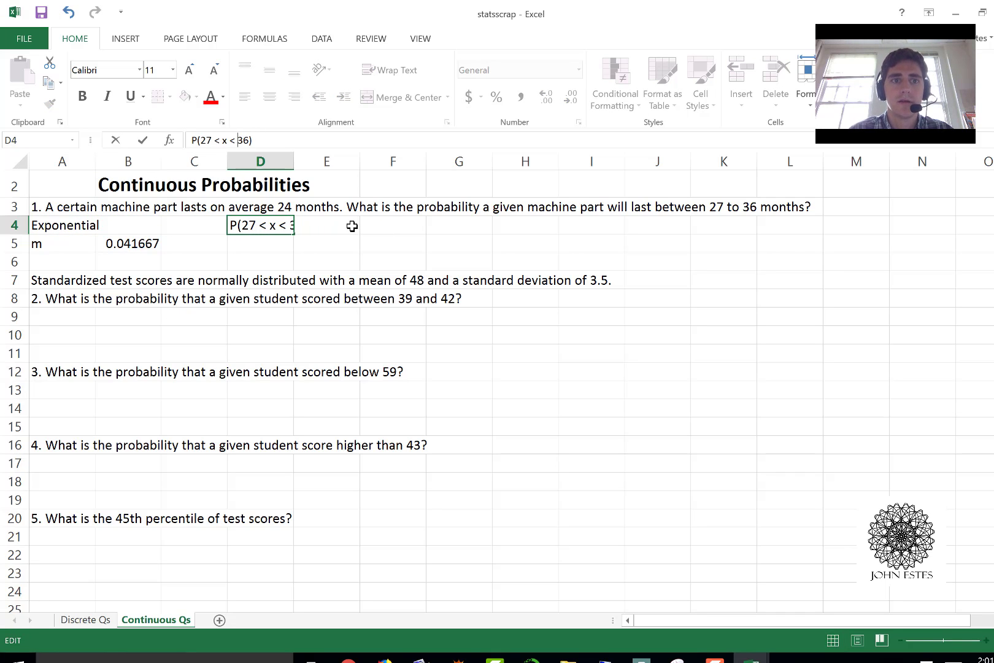
left_click(269, 244)
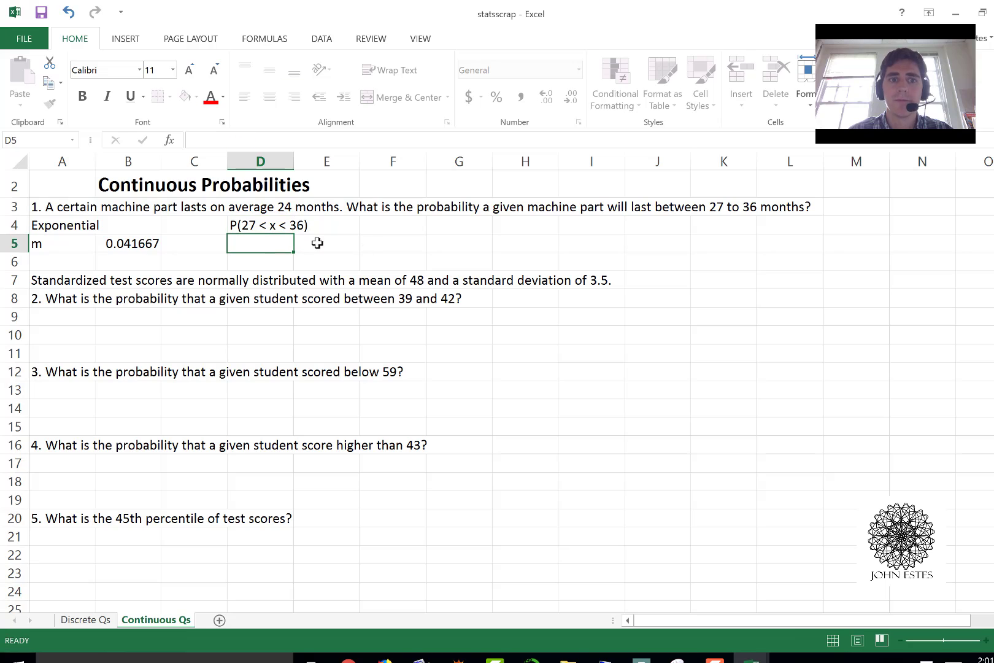
Enter the breakdown P(x < 36) - P(x < 27) in F4.
left_click(383, 226)
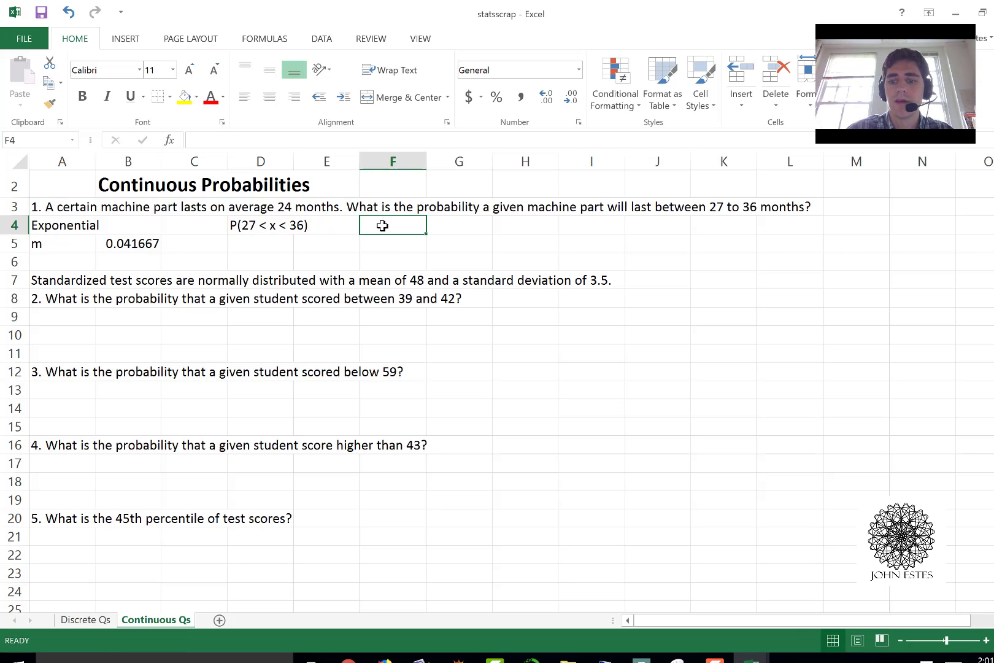
type("P(")
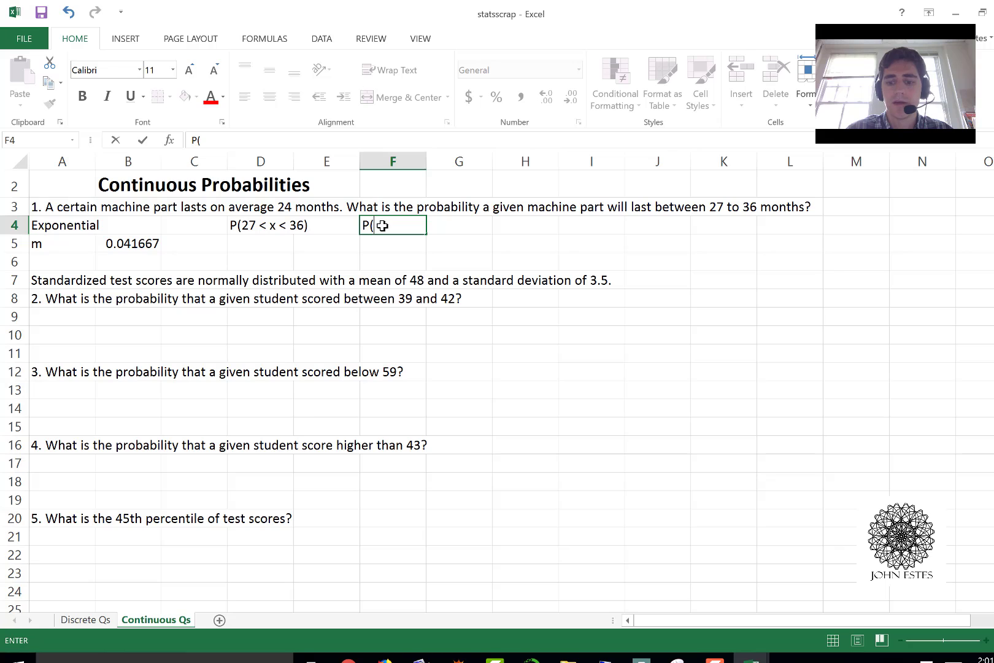
type("x < 3")
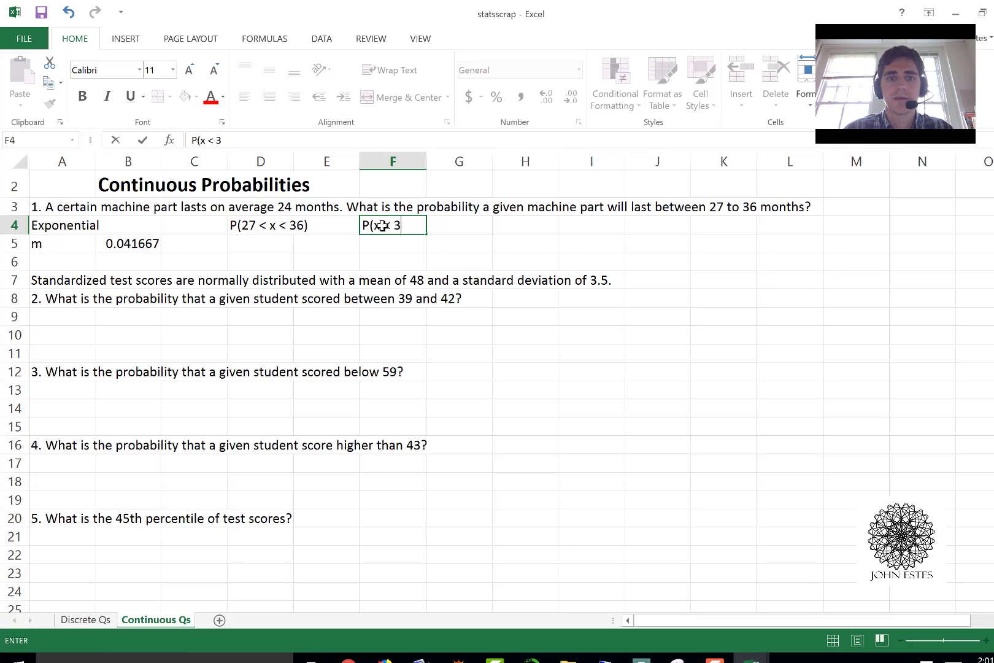
type("6) - P")
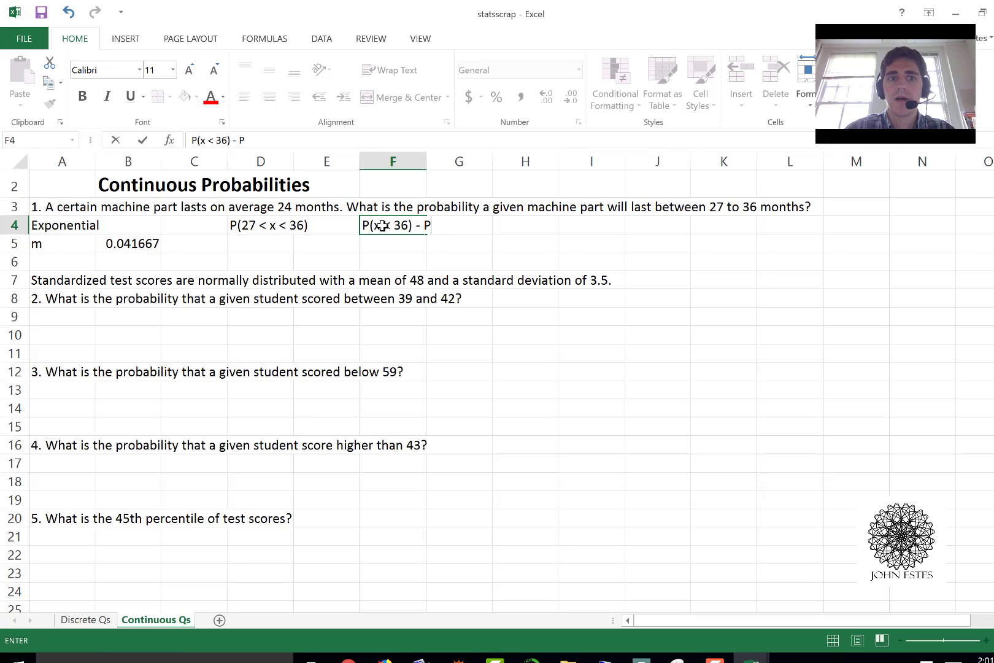
type("(x < ")
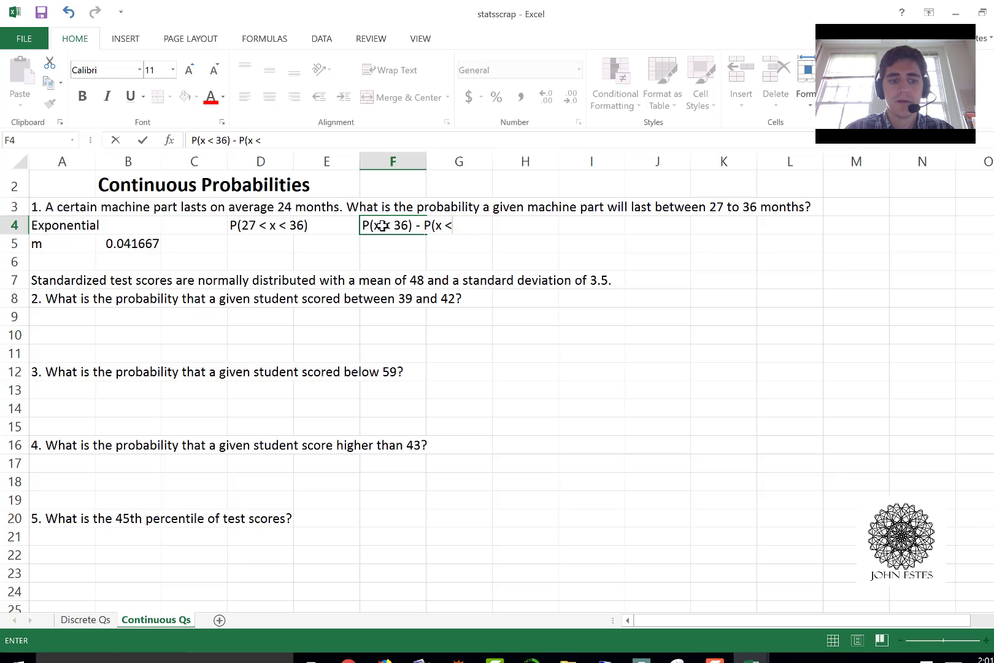
type("27)")
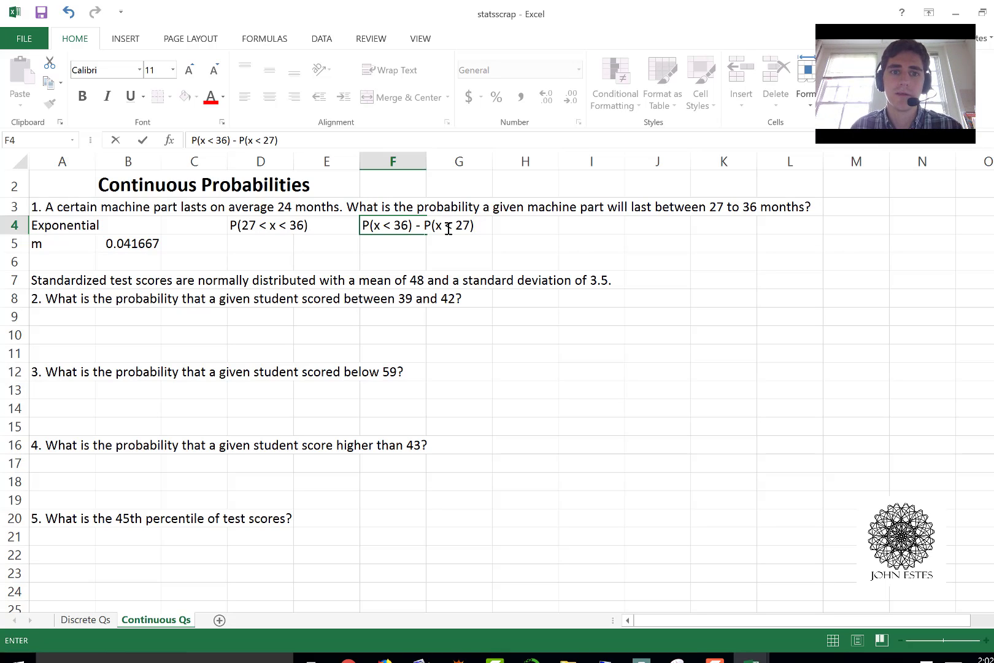
key("ctrl+Return")
key("Return")
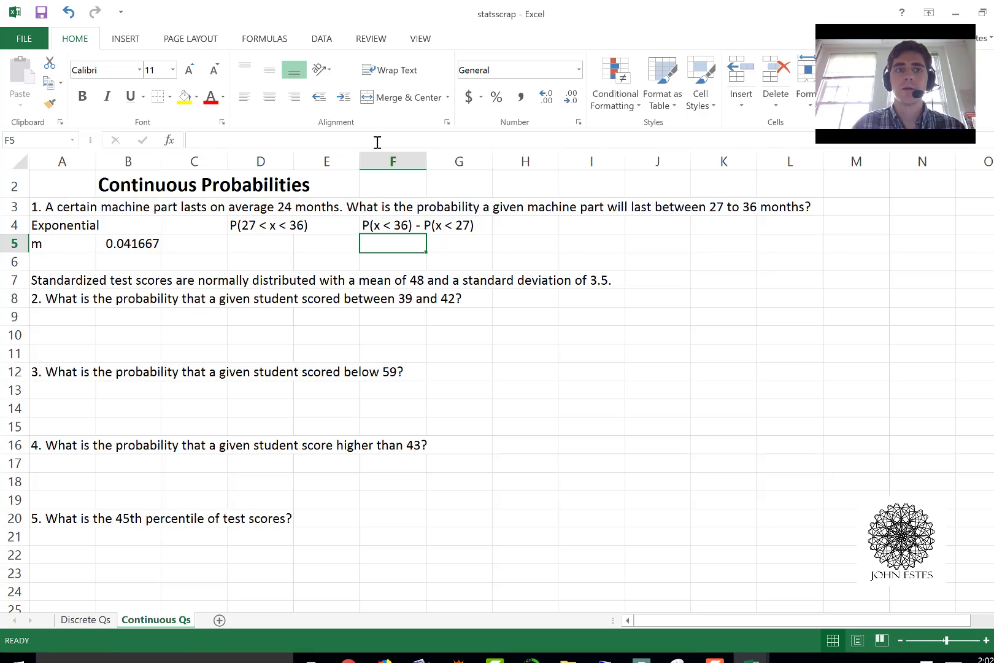
Compute =EXPON.DIST(36,B5,TRUE) in F5 (0.77687) and =EXPON.DIST(27,B5,TRUE) in G5 (0.675348).
left_click(378, 141)
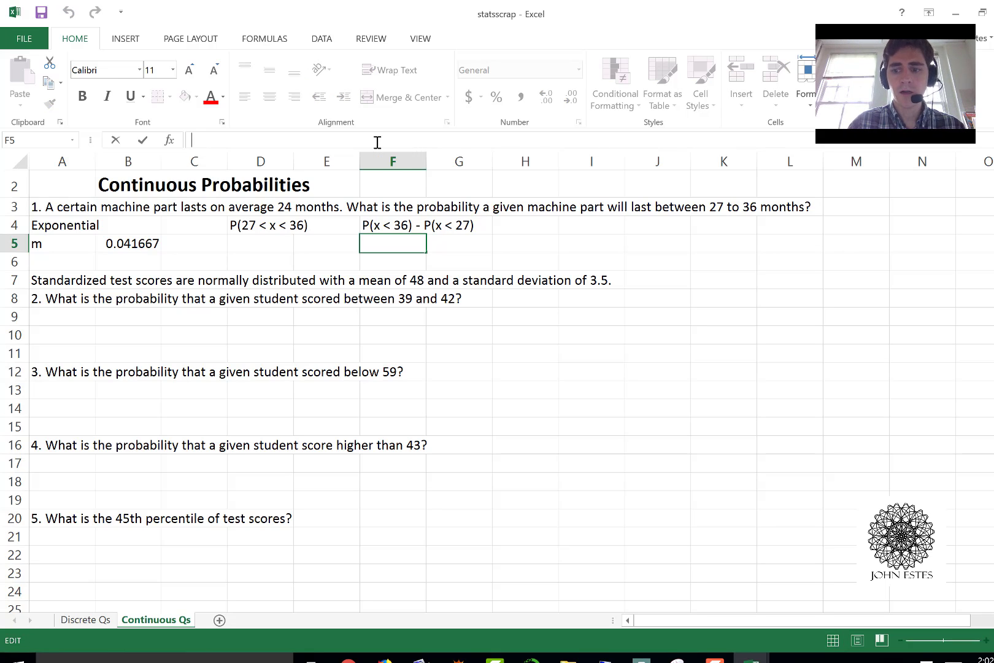
type("=")
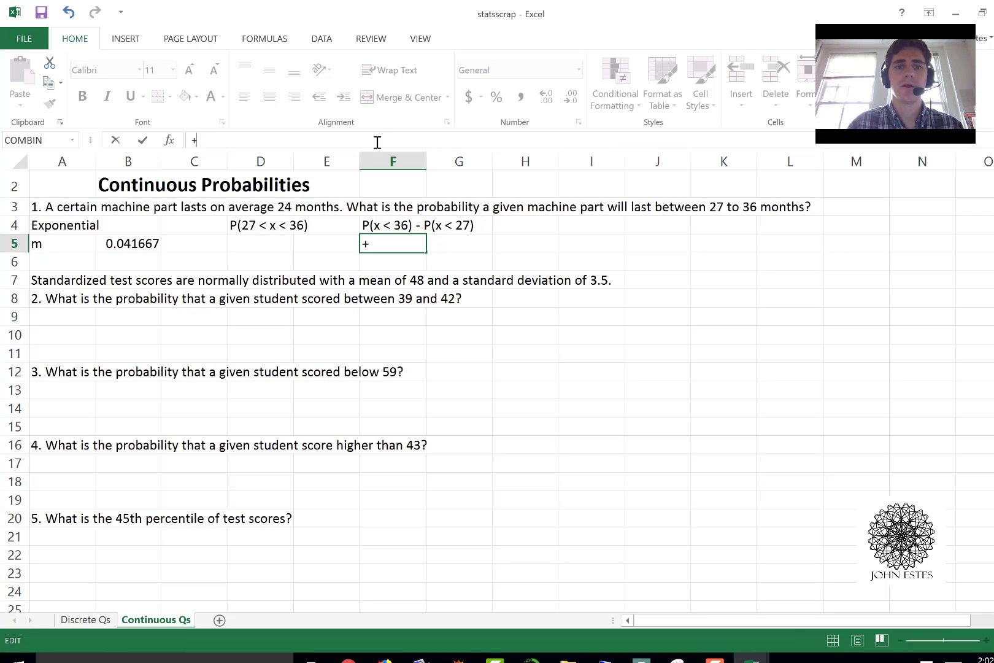
key("BackSpace")
type("=Exp")
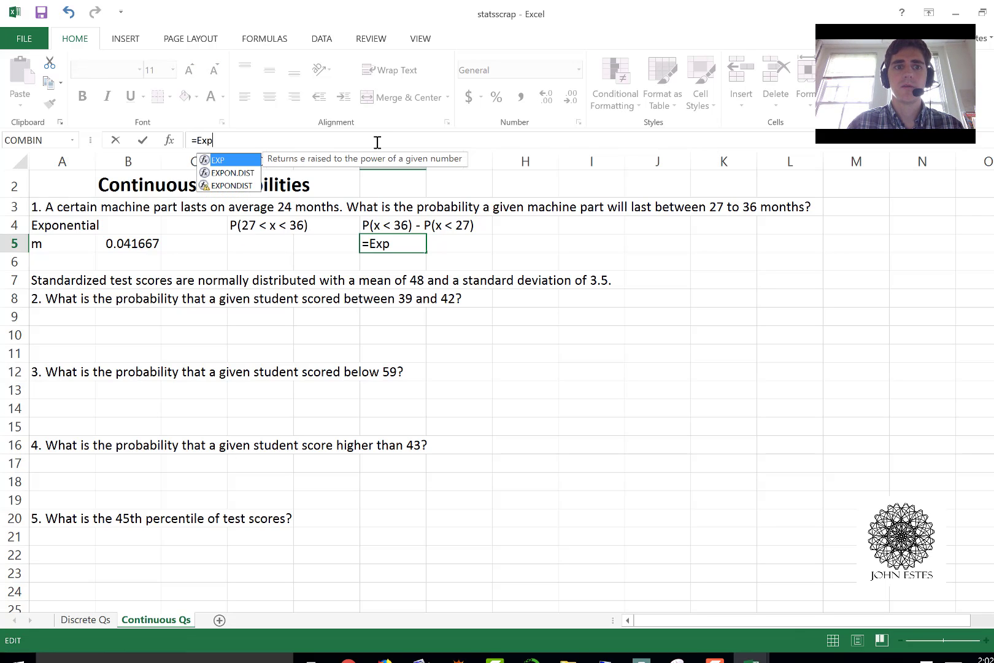
type("on.Dist")
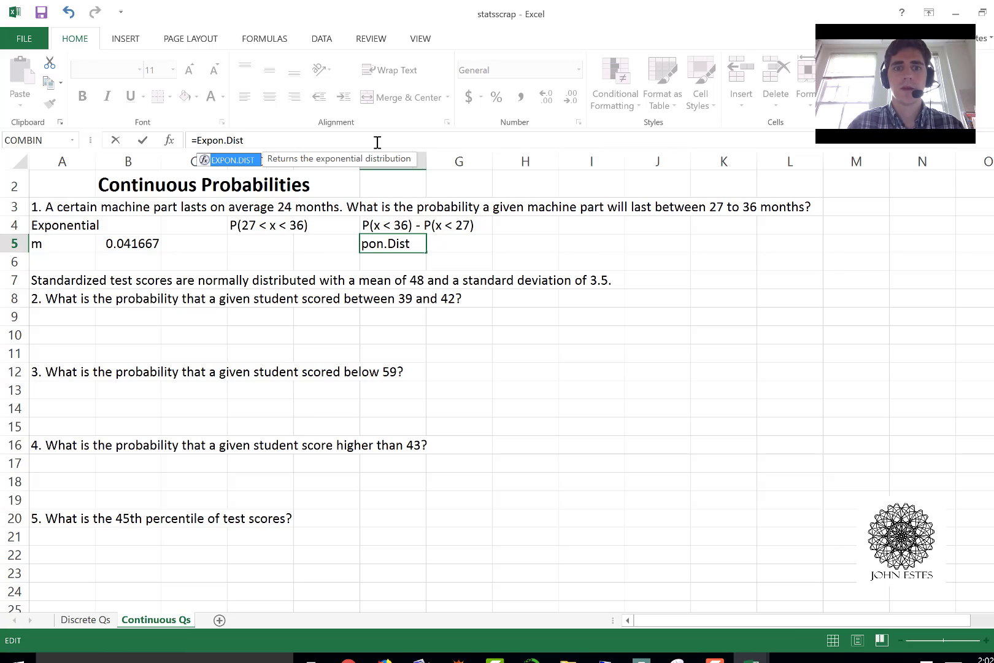
type("(")
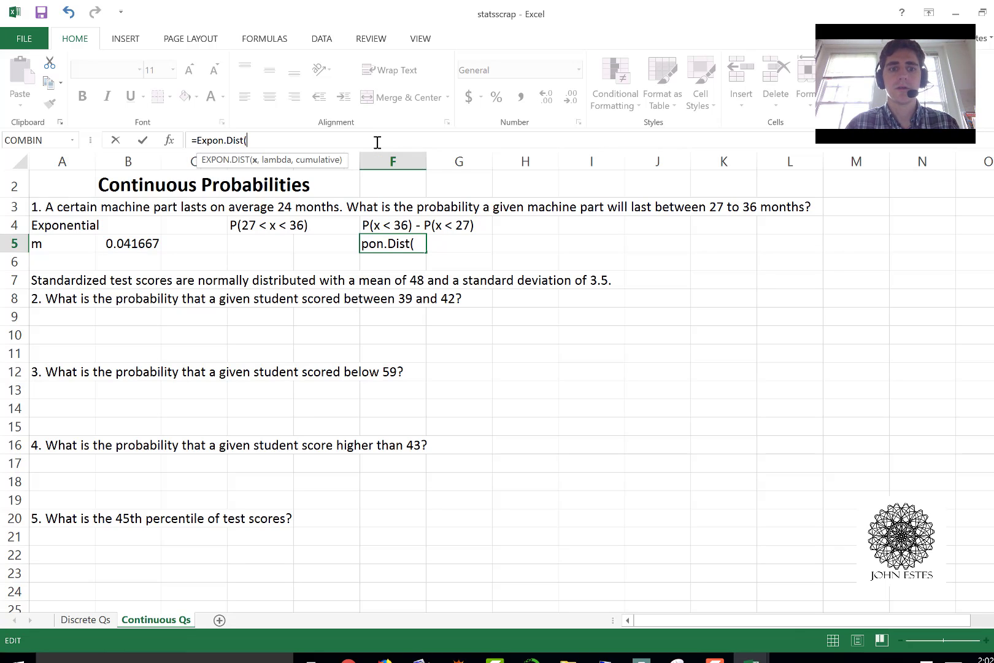
type("36,")
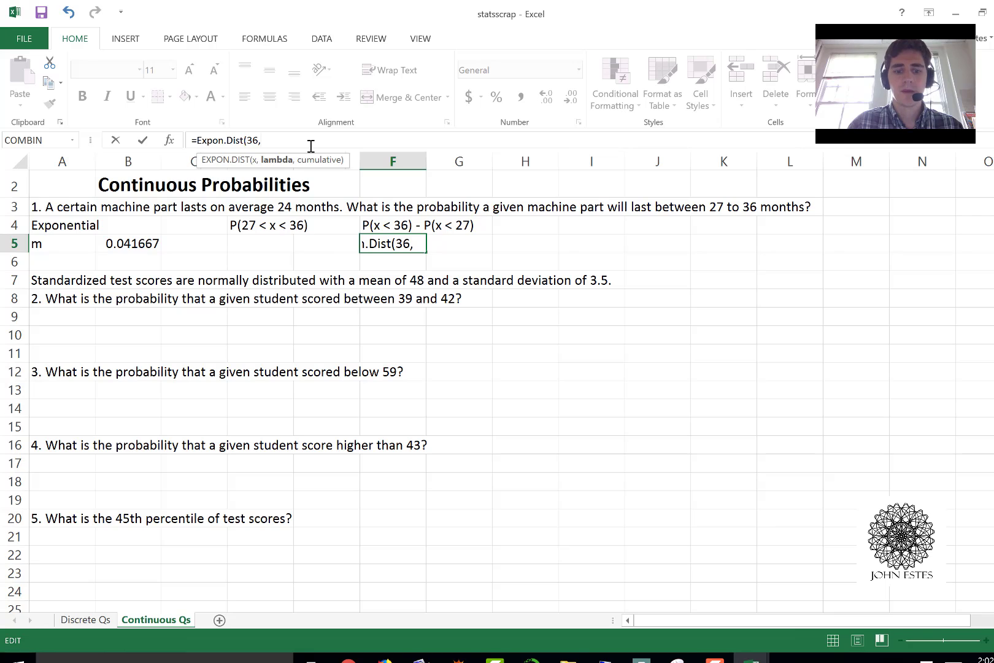
type("B5,Tr")
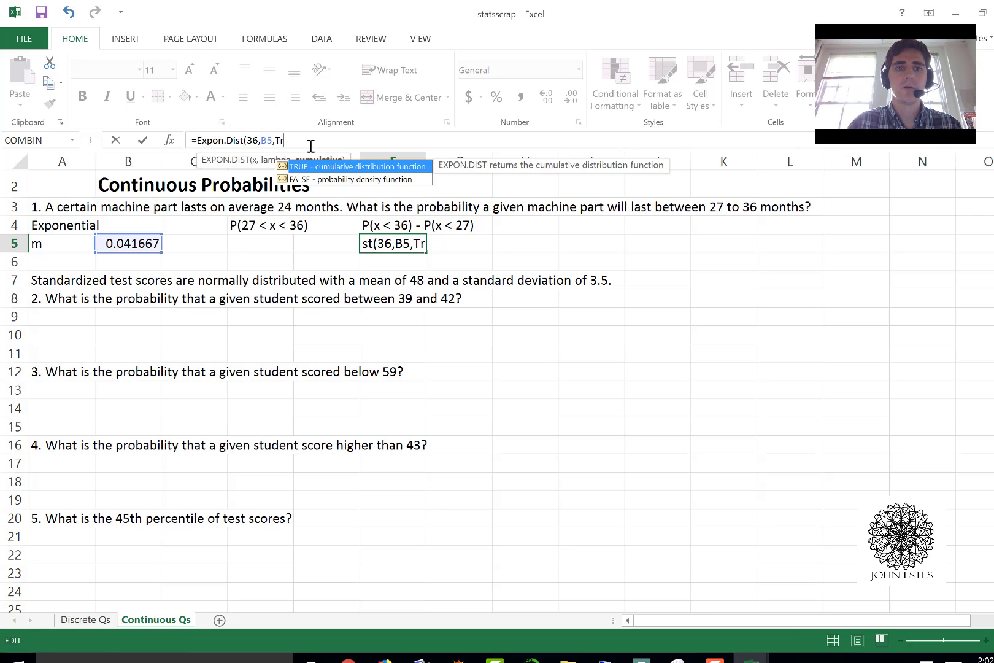
type("ue)")
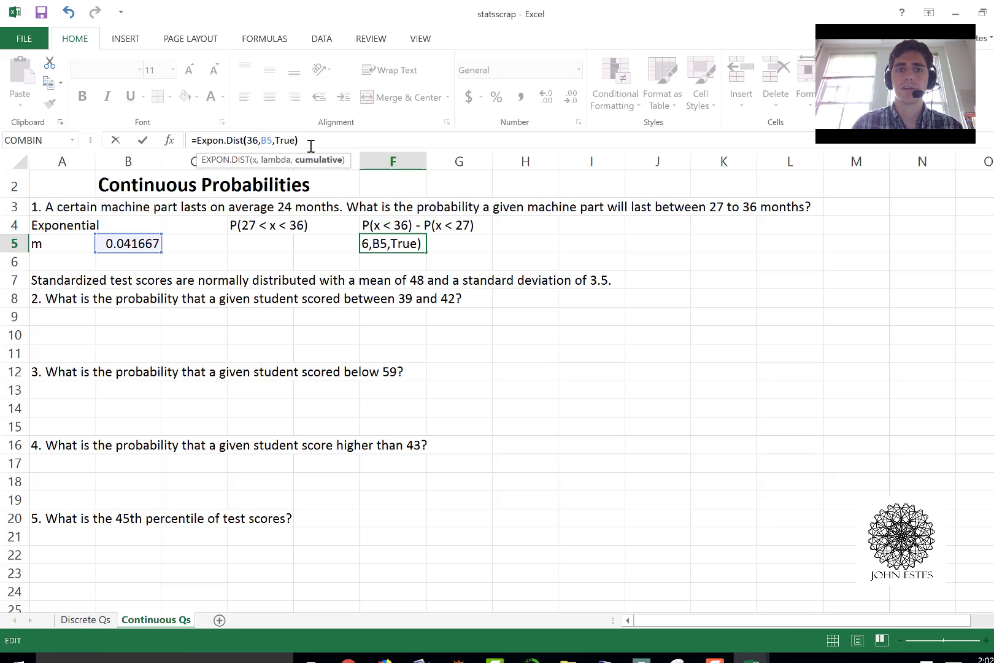
key("Return")
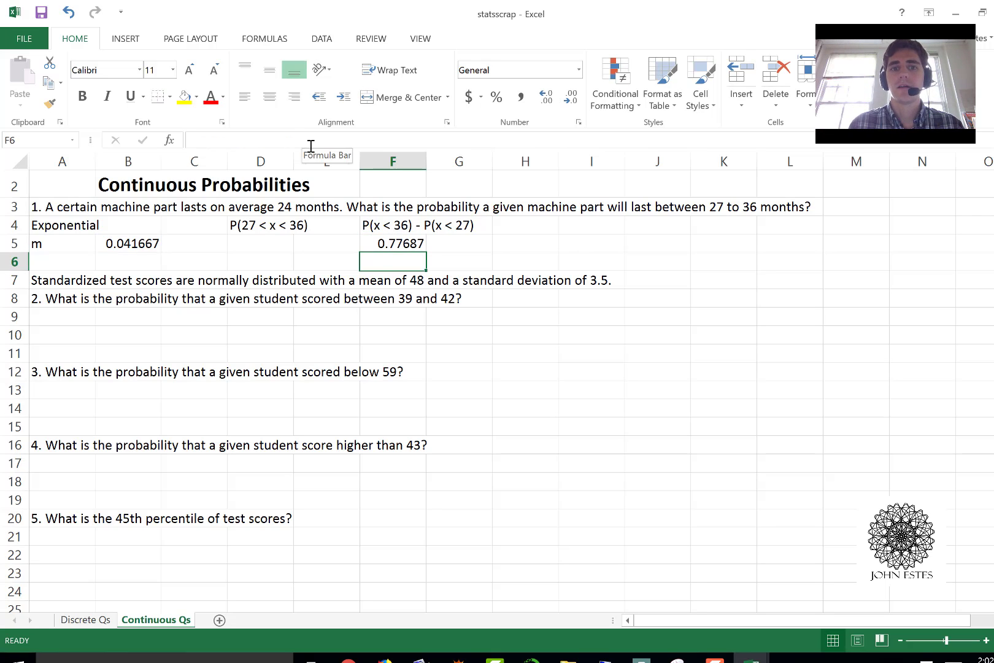
key("Up")
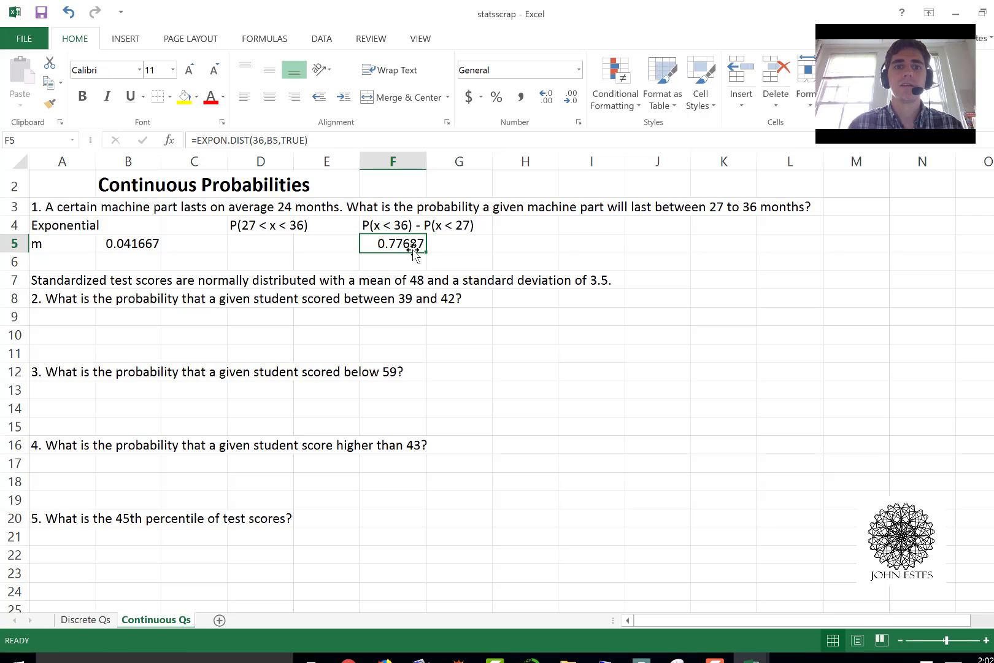
left_click(453, 246)
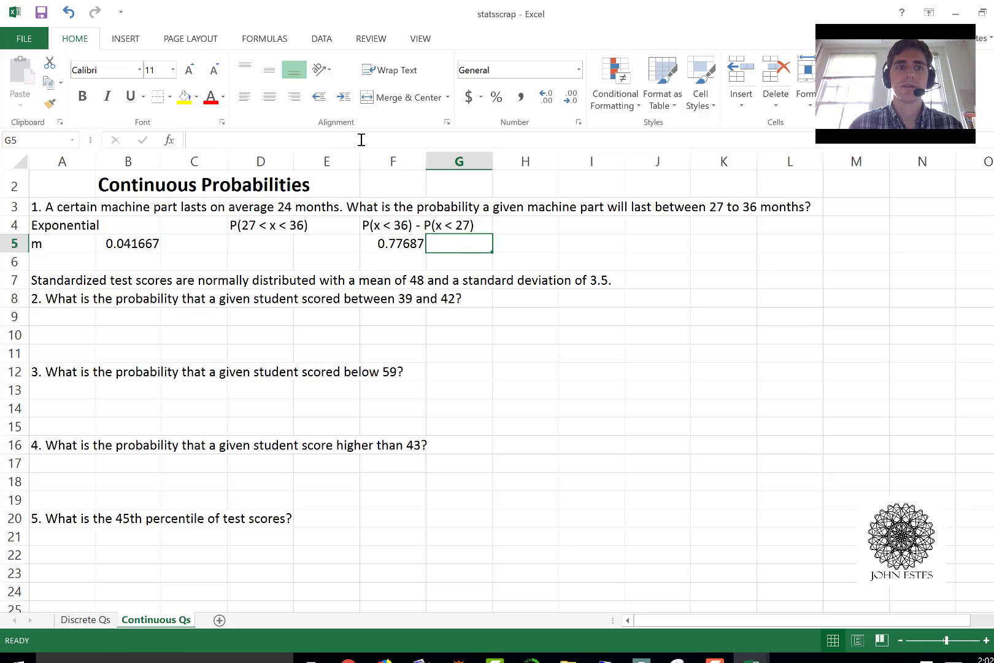
type("=")
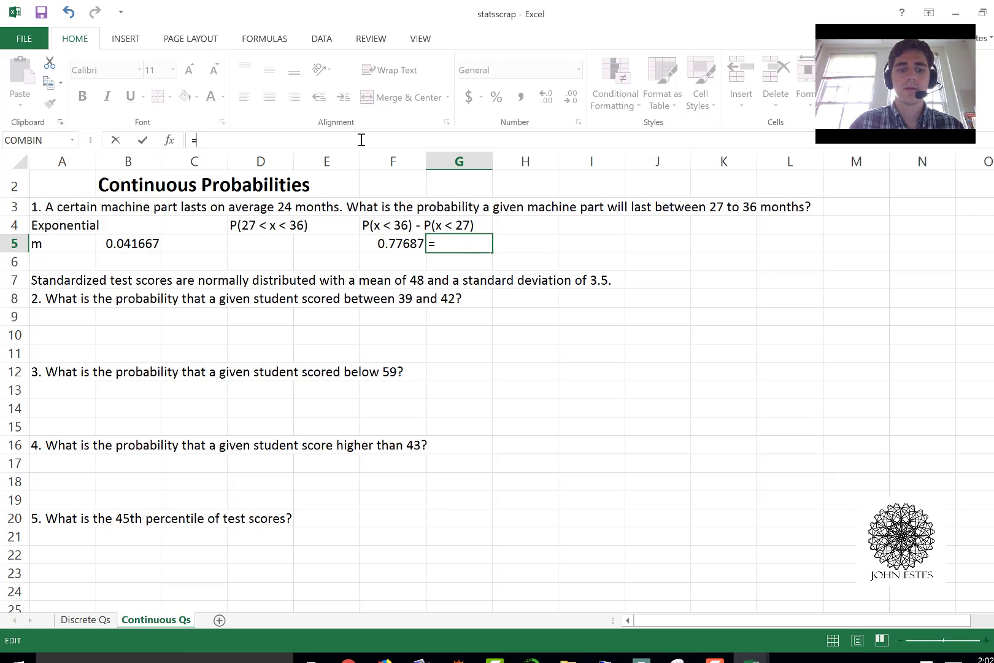
type("Expon.Dist")
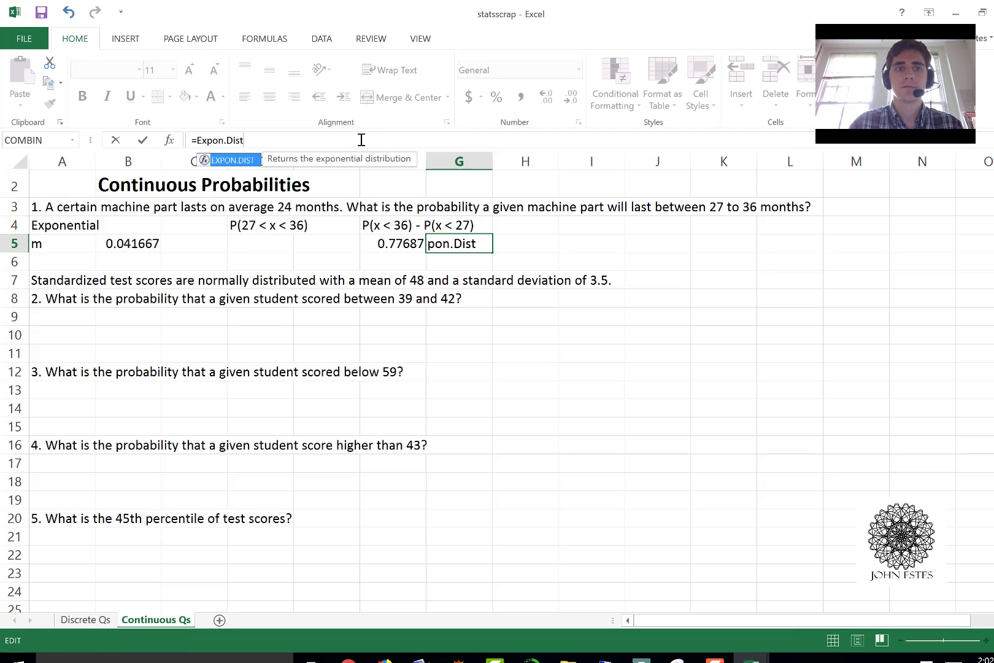
type("(2")
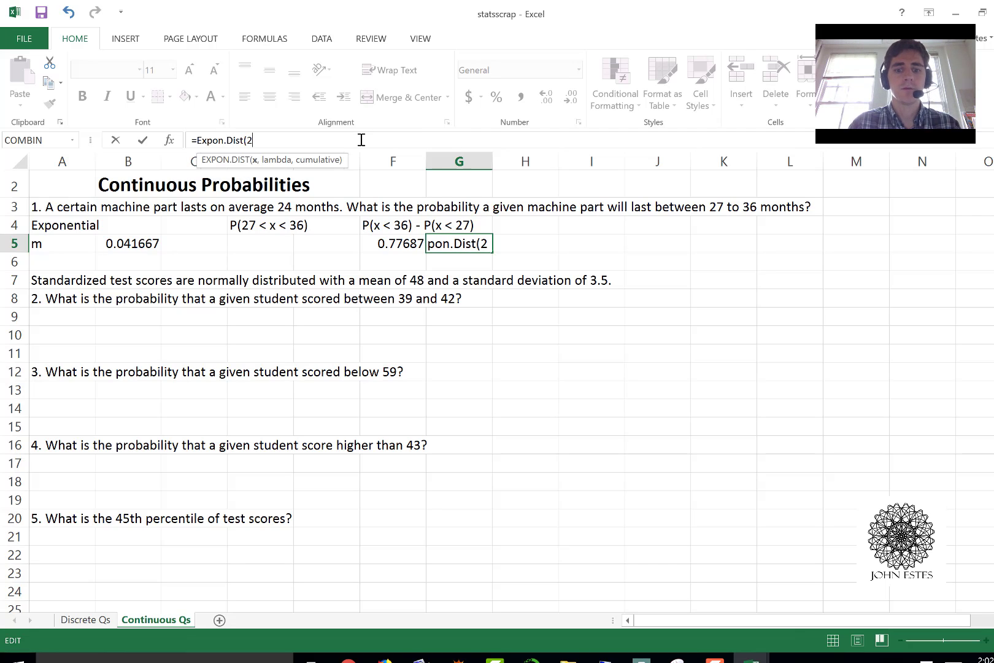
type("7,")
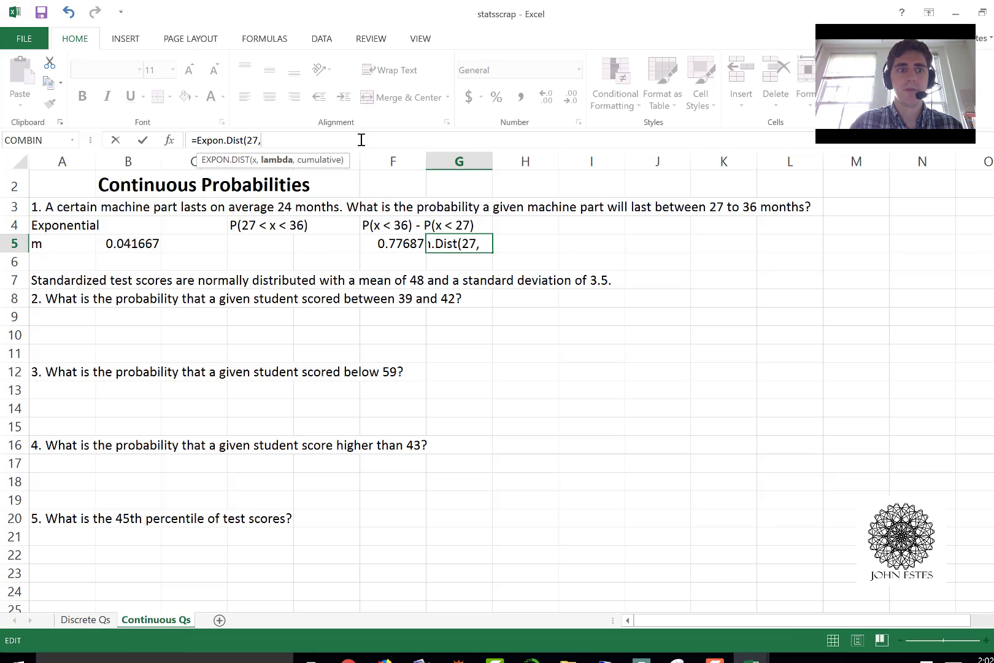
type("B5,")
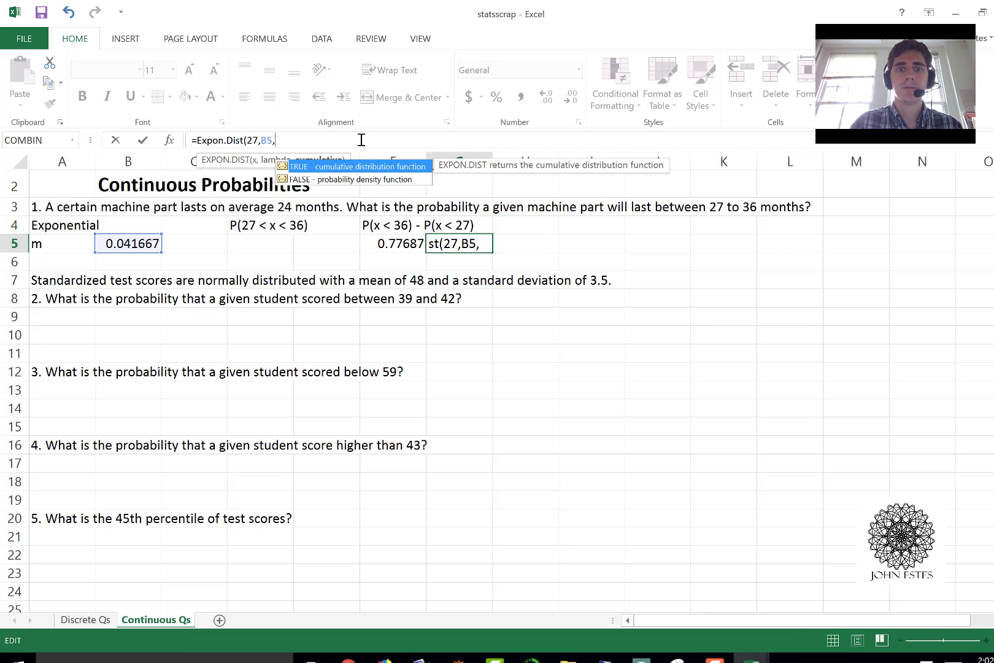
type("True)")
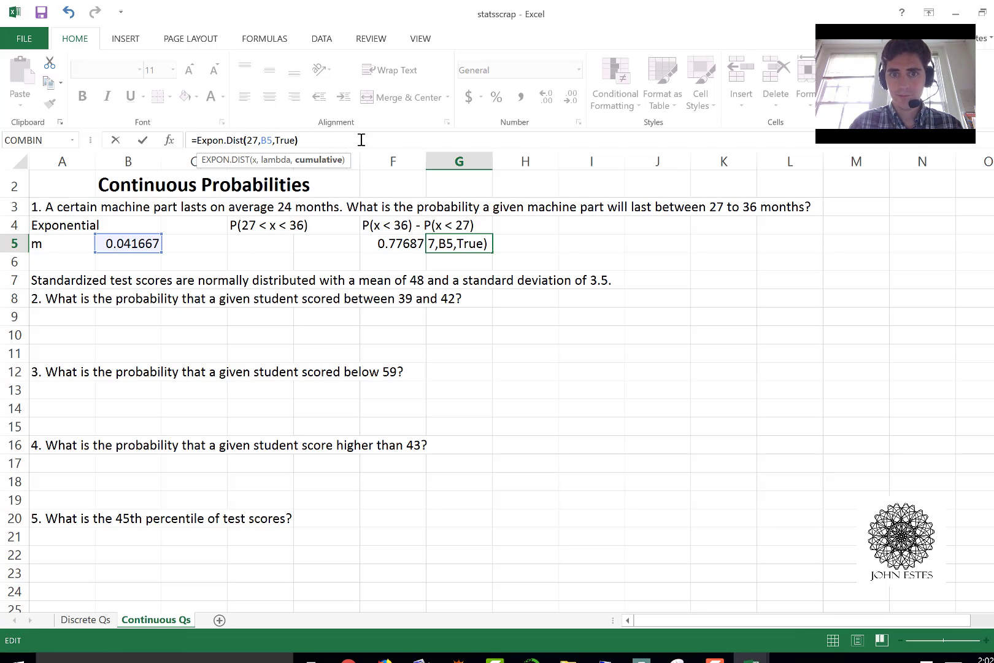
key("Return")
key("Up")
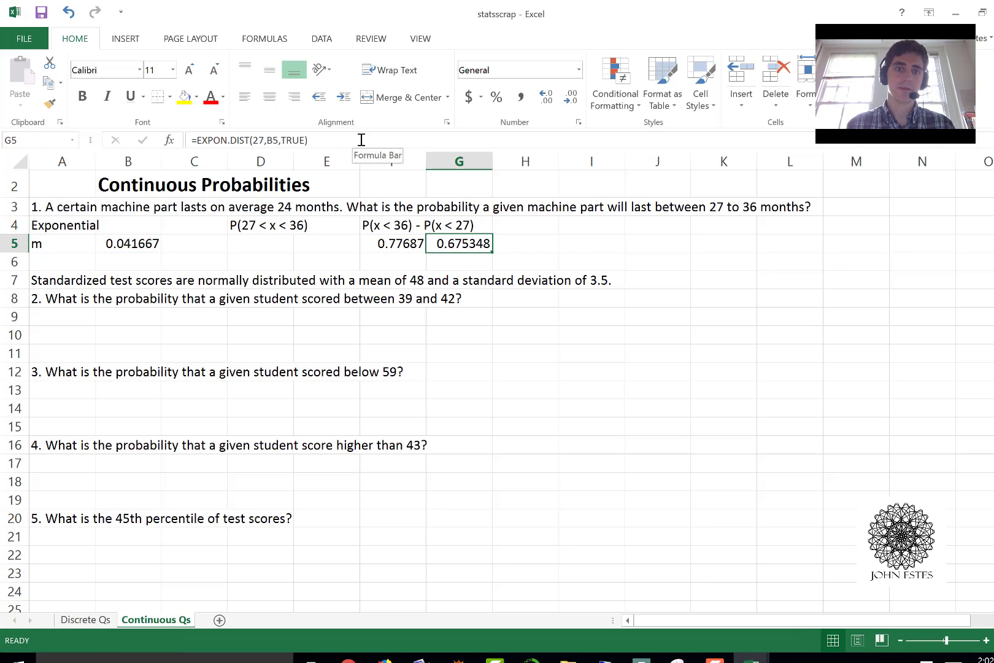
key("Right")
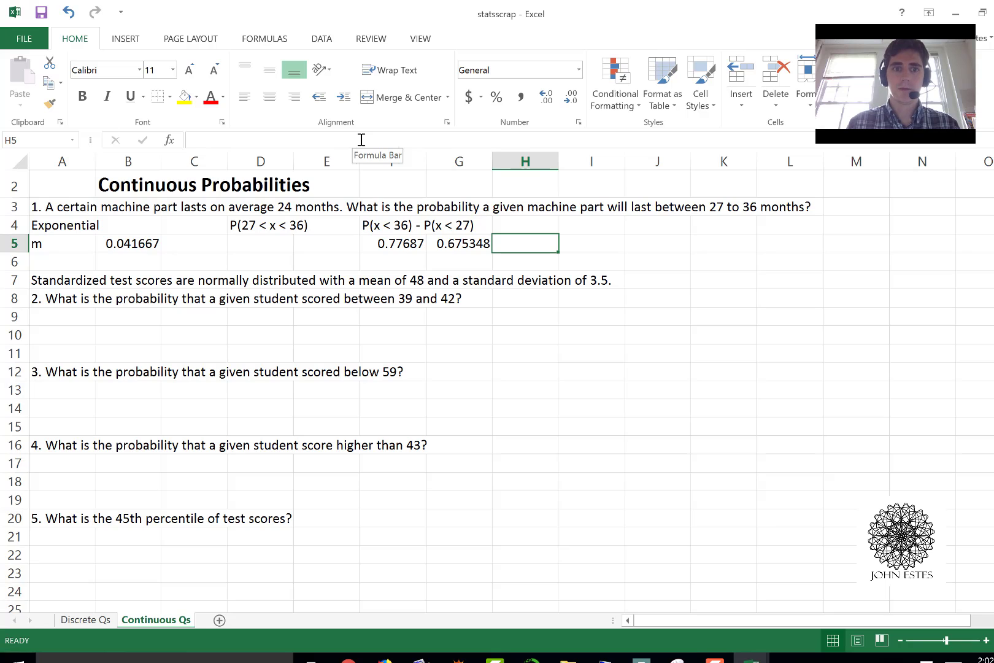
Enter =F5-G5 in H5, giving P(27 < x < 36) = 0.101522.
type("=")
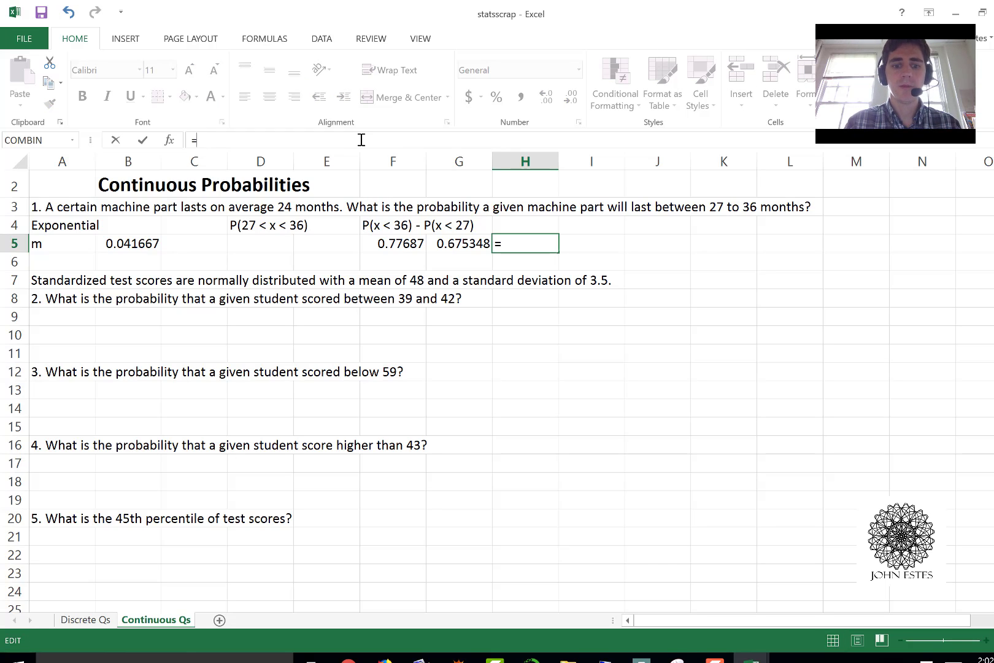
key("Left")
key("Left")
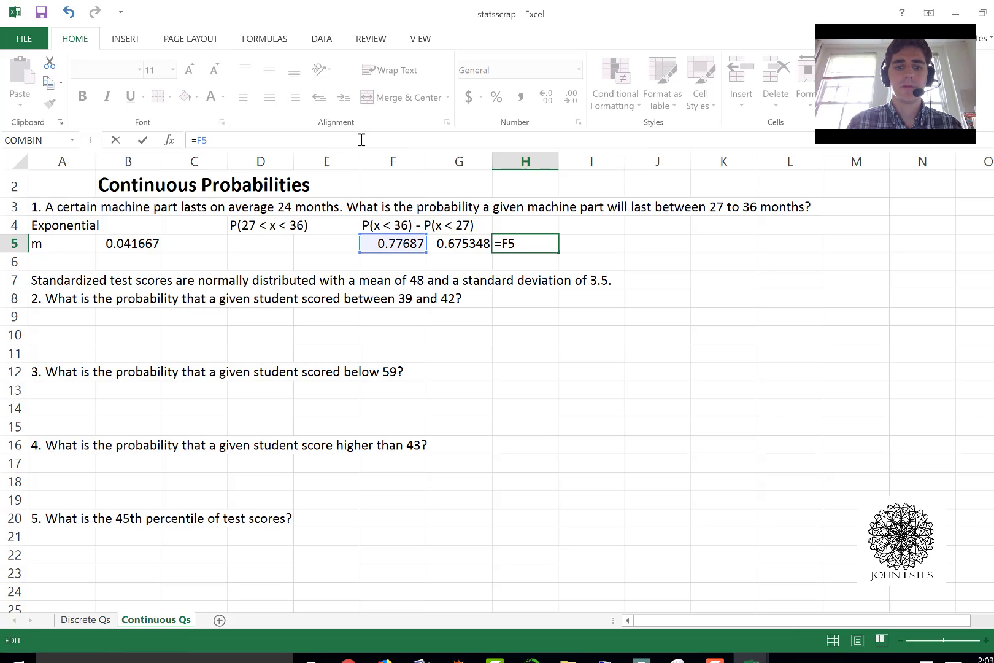
type("-")
key("Left")
key("Return")
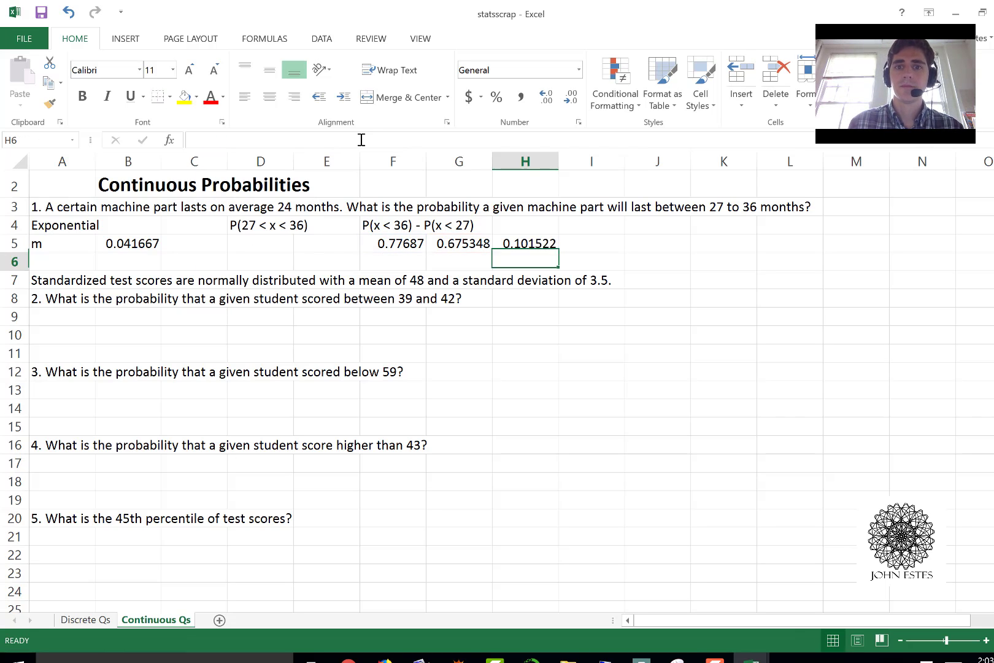
key("Up")
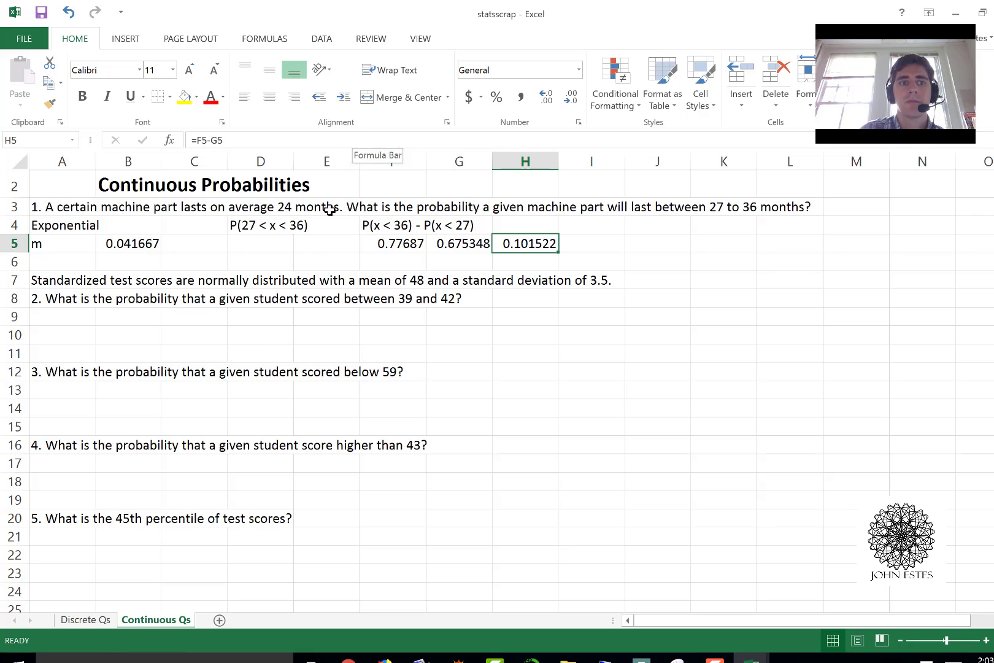
Enter the mean 48 in J8 and sd 3.5 in J9, labelled in I8 and I9.
left_click(61, 317)
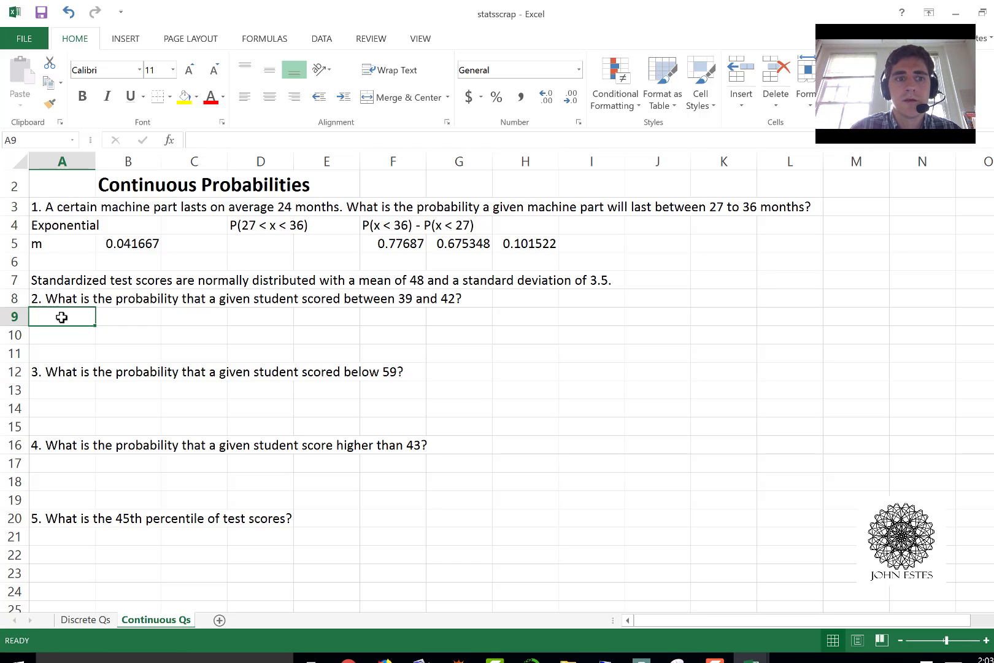
key("Right")
key("Right")
key("Right")
key("Right")
key("Right")
key("Right")
key("Right")
key("Right")
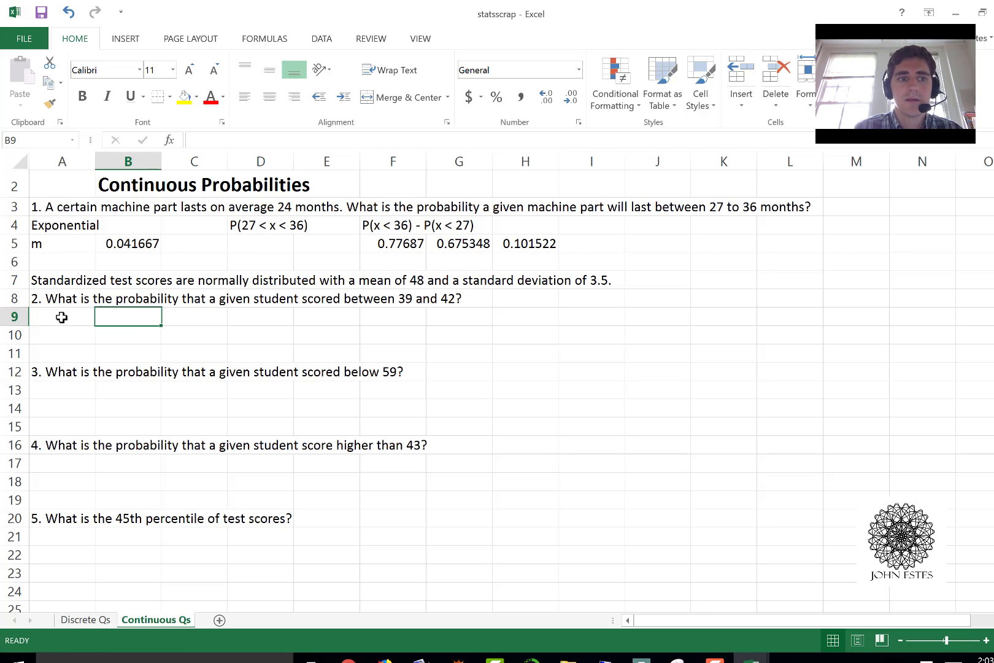
key("Up")
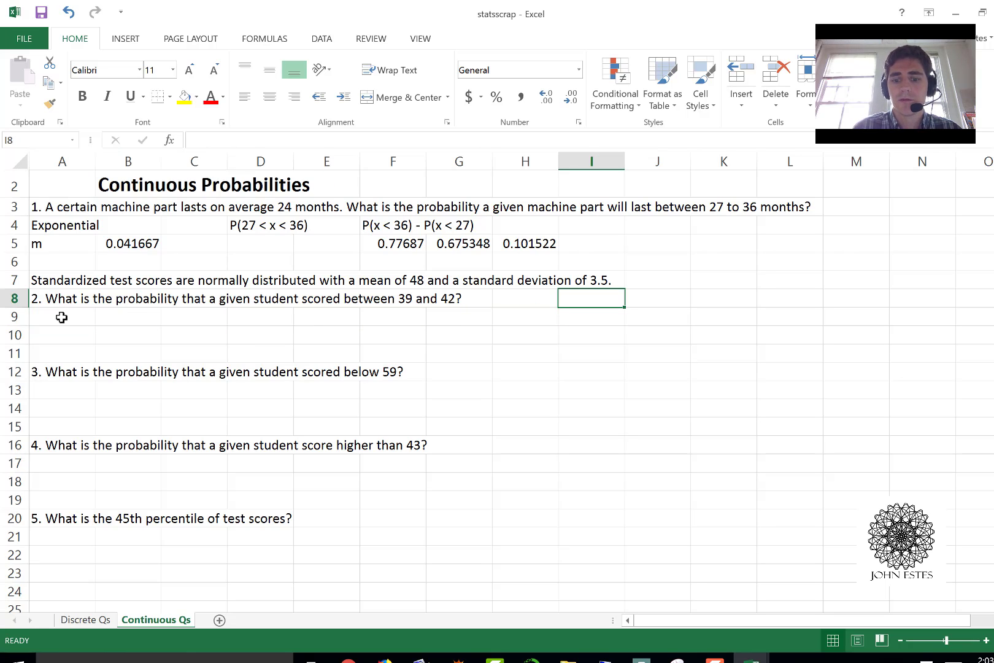
type("mean")
key("Tab")
type("48")
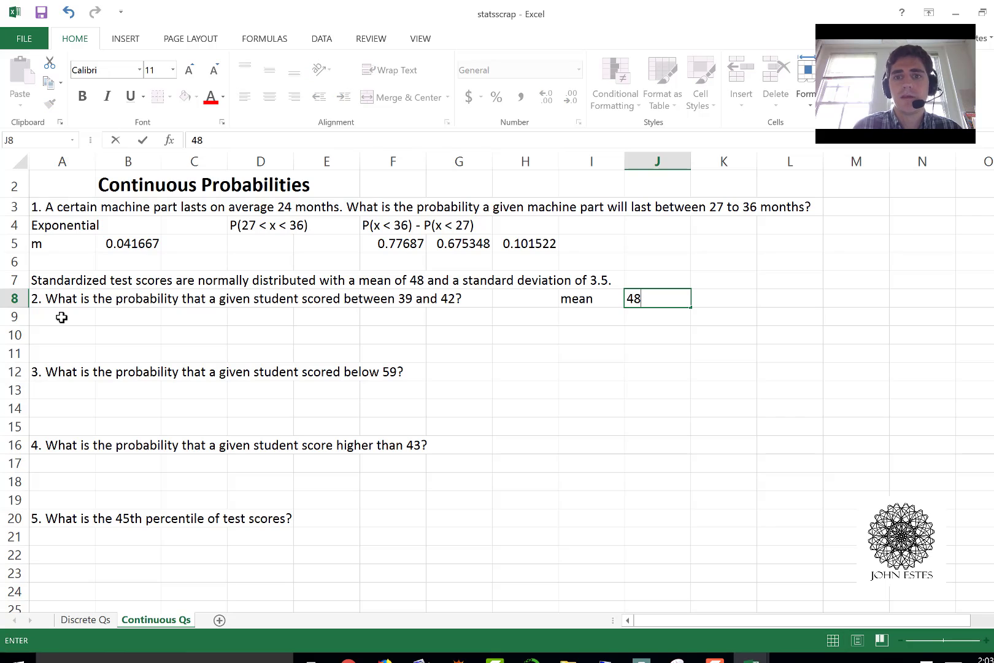
key("Return")
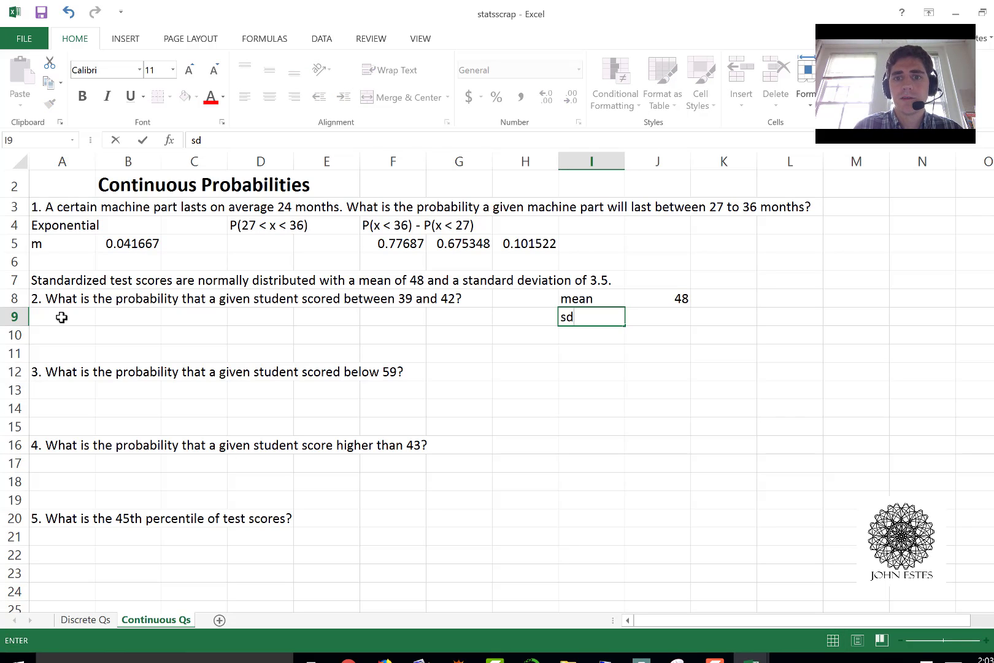
key("Tab")
type("3.5")
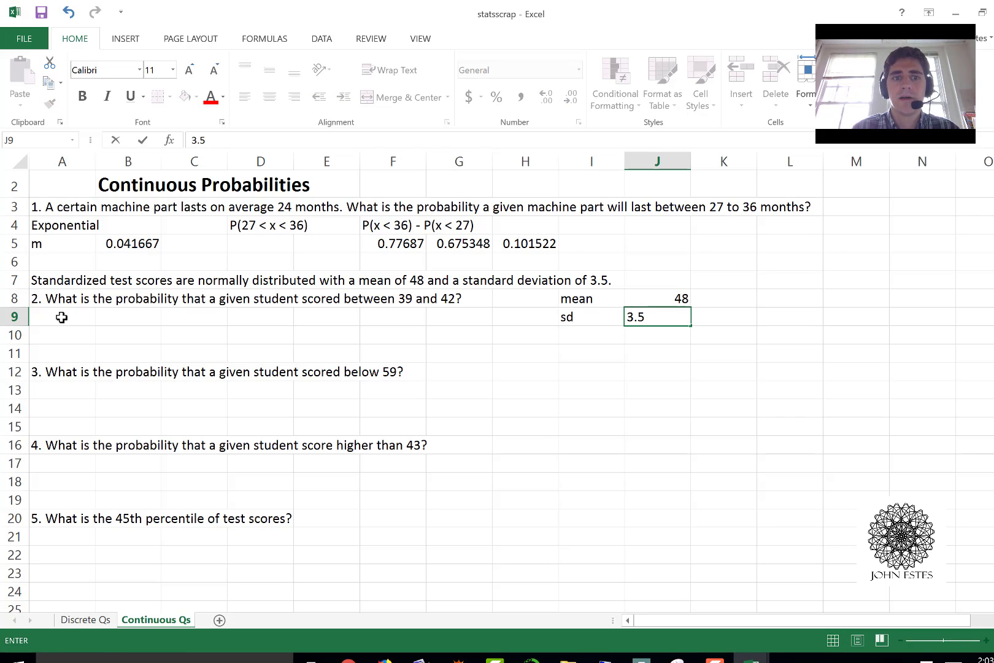
key("Left")
key("Left")
key("Left")
key("Left")
key("Left")
key("Left")
key("Left")
key("Left")
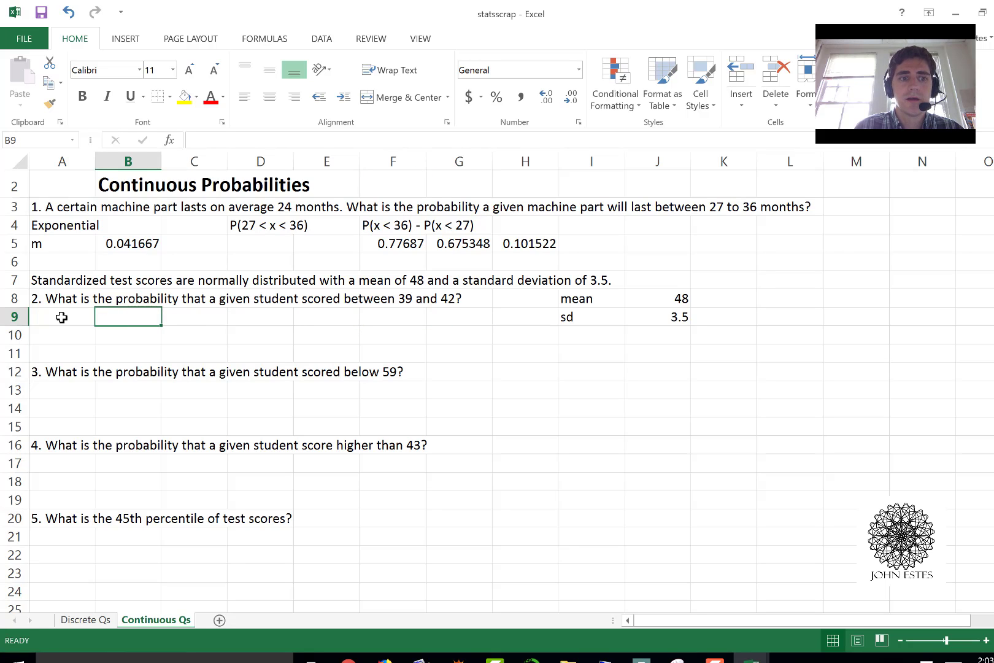
Label question 2 as P(39 < x < 42) in A9.
key("Left")
type("P(")
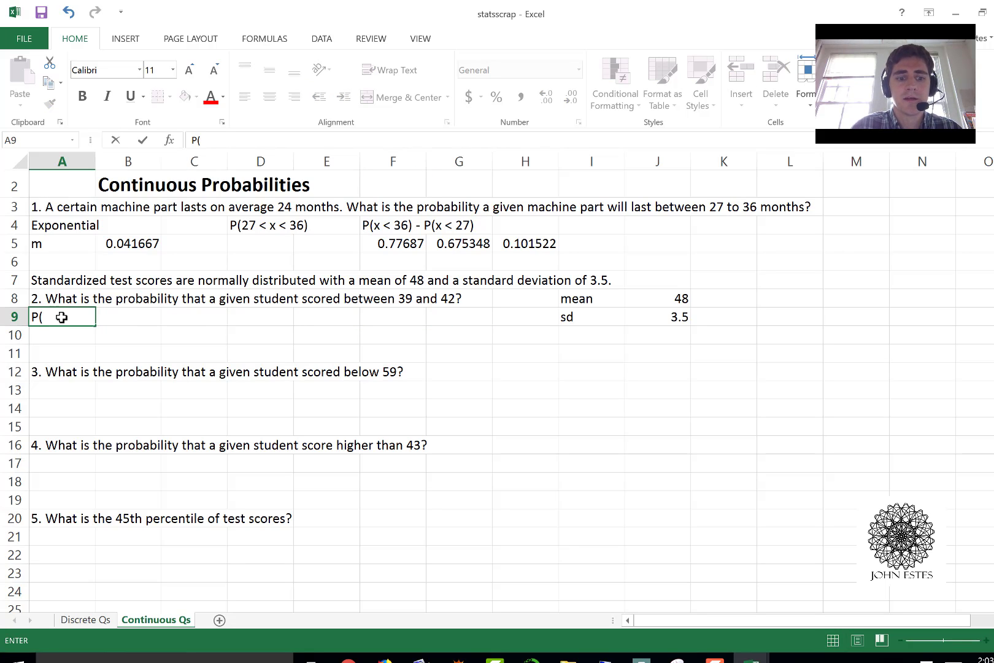
type("39")
key("BackSpace")
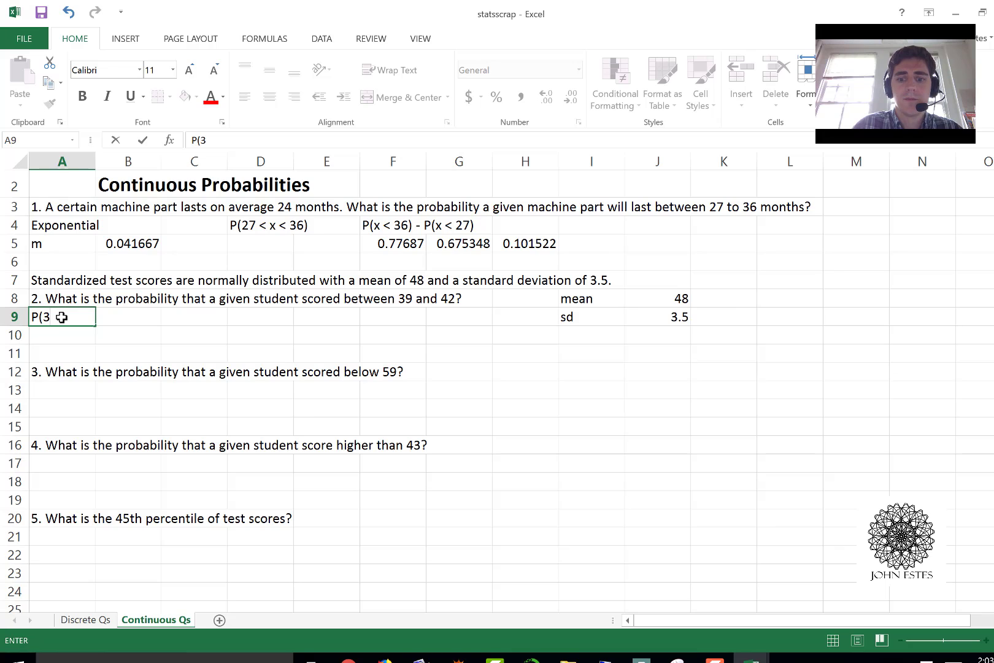
type("9 <")
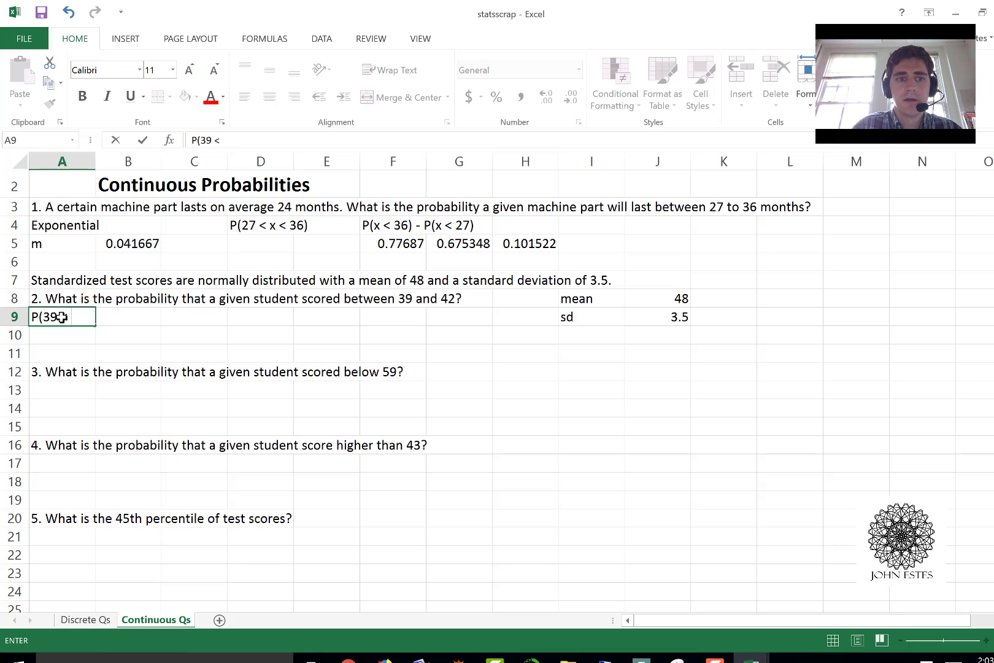
type(" x <")
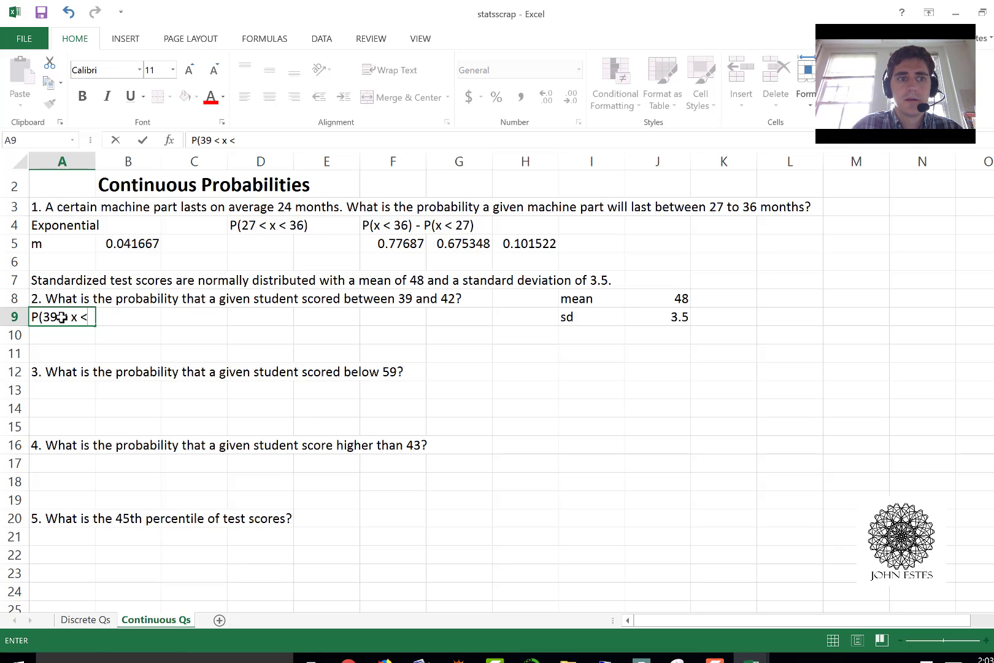
type(" 42)")
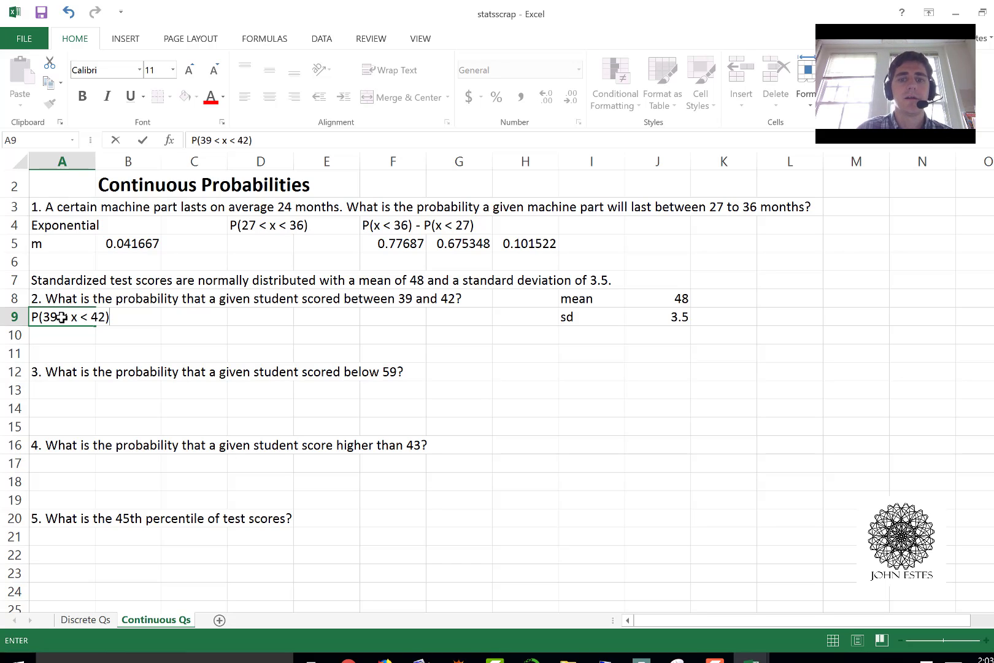
key("Return")
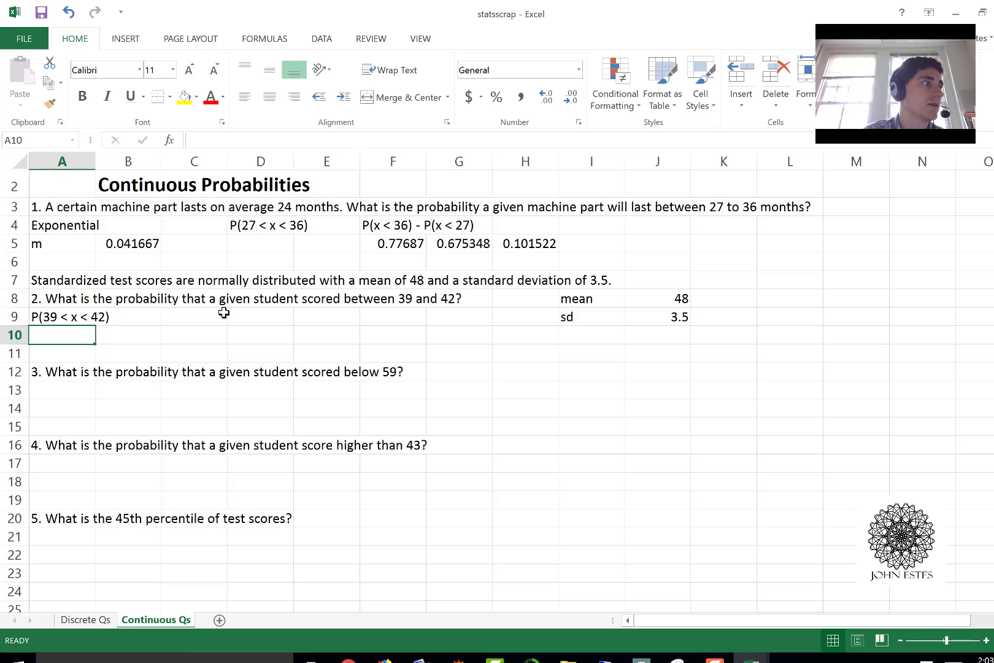
Enter P(x < 42) - P(x < 39) as the breakdown label in D9.
left_click(254, 315)
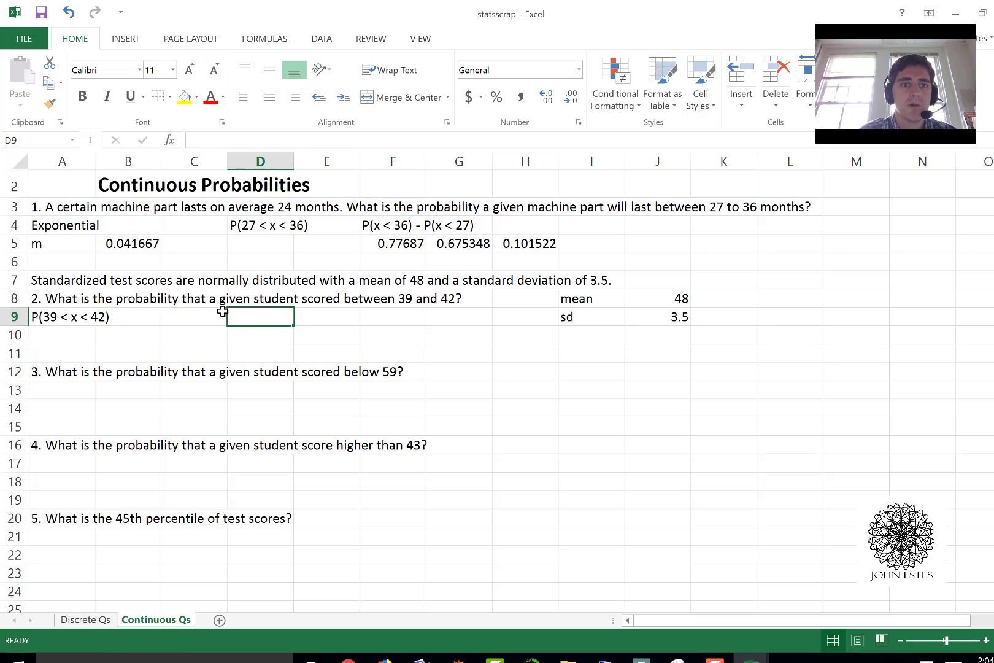
type("P(")
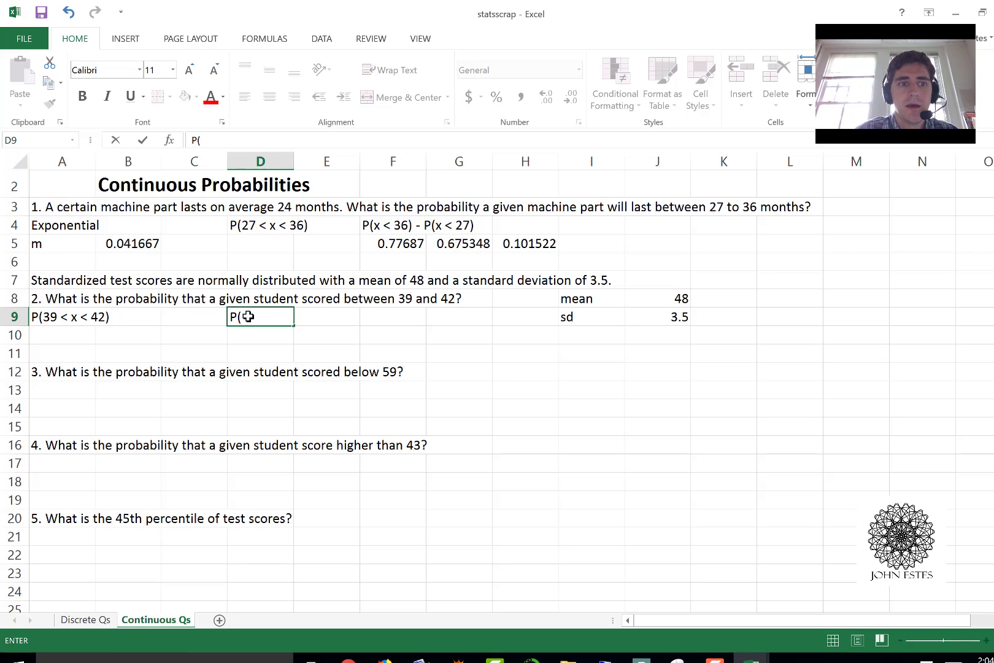
type("x < 42)")
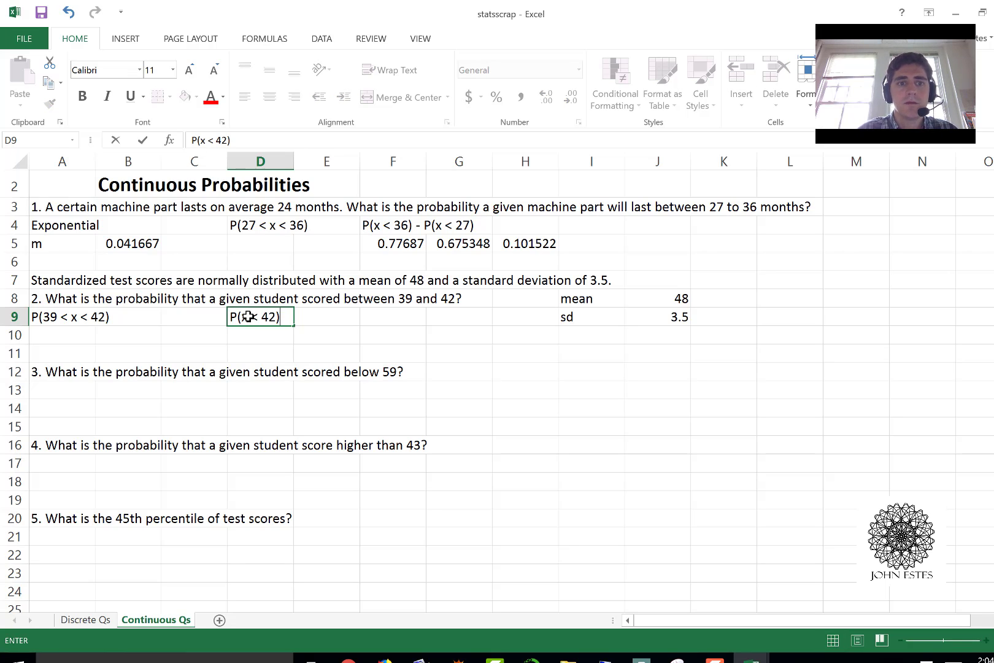
key("ctrl+Return")
key("Tab")
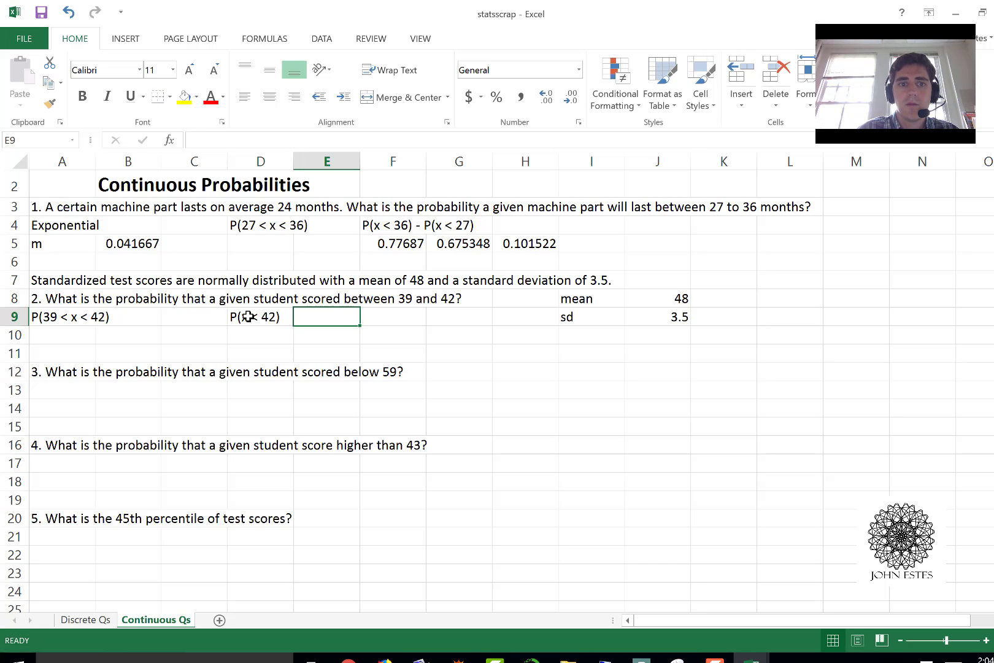
type("=")
key("Escape")
left_click(247, 316)
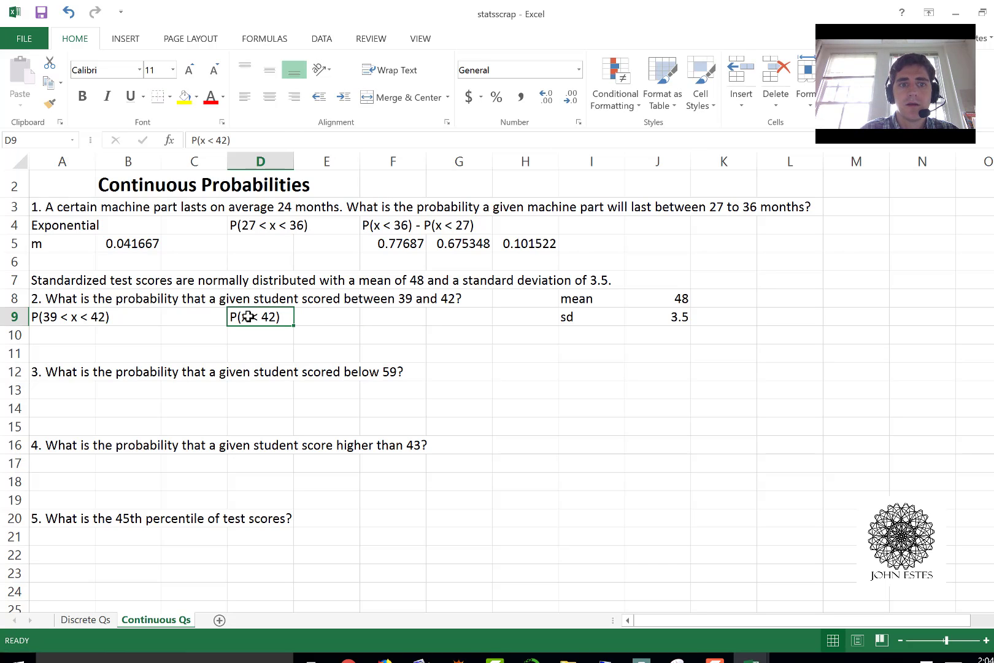
left_click(246, 140)
type("- P(x ")
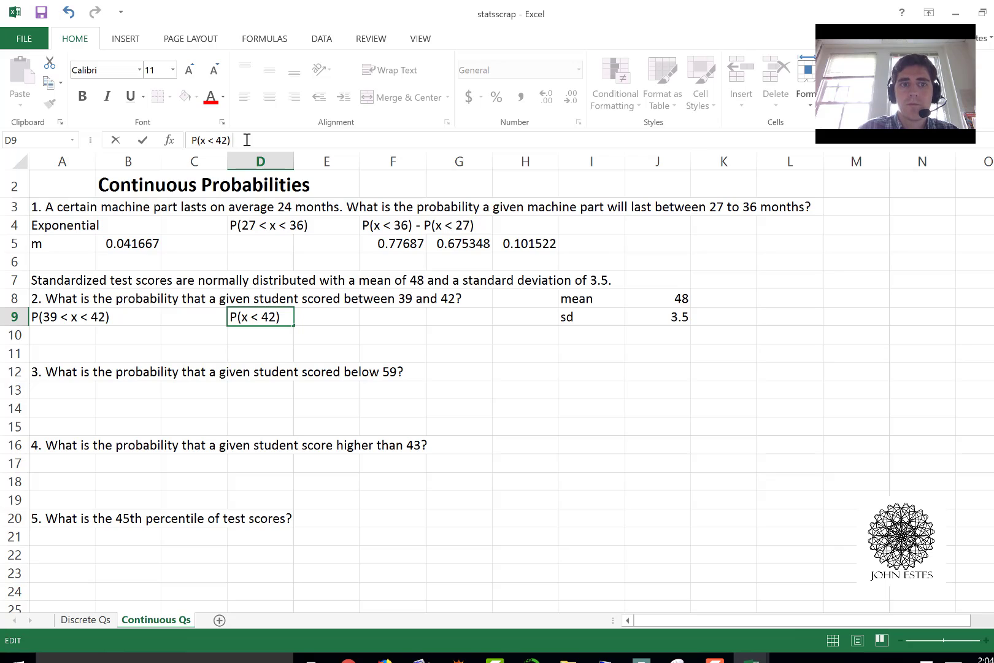
type("<")
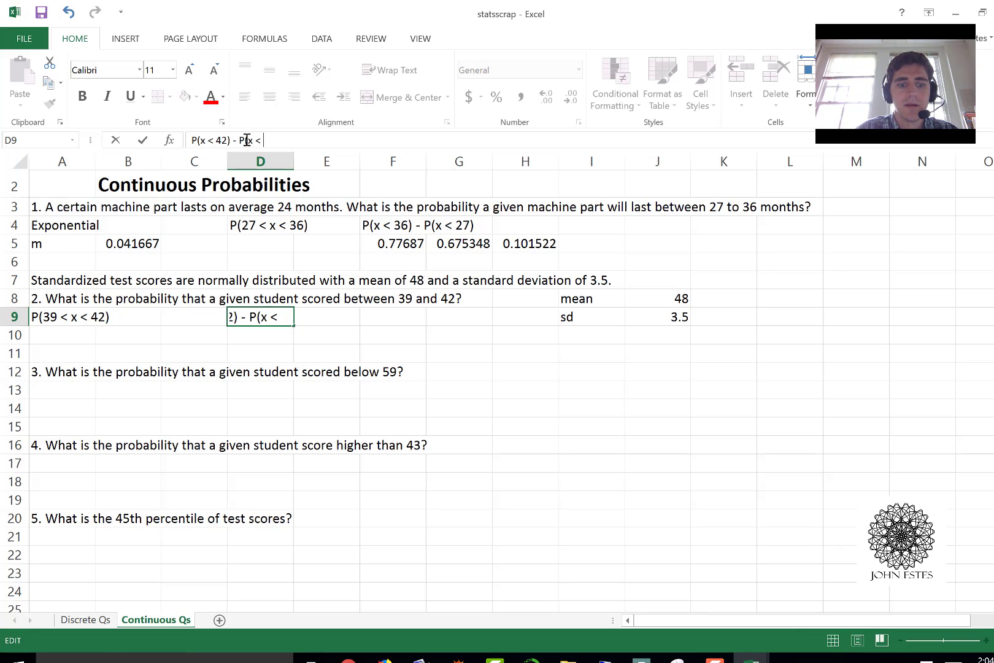
type(" 3")
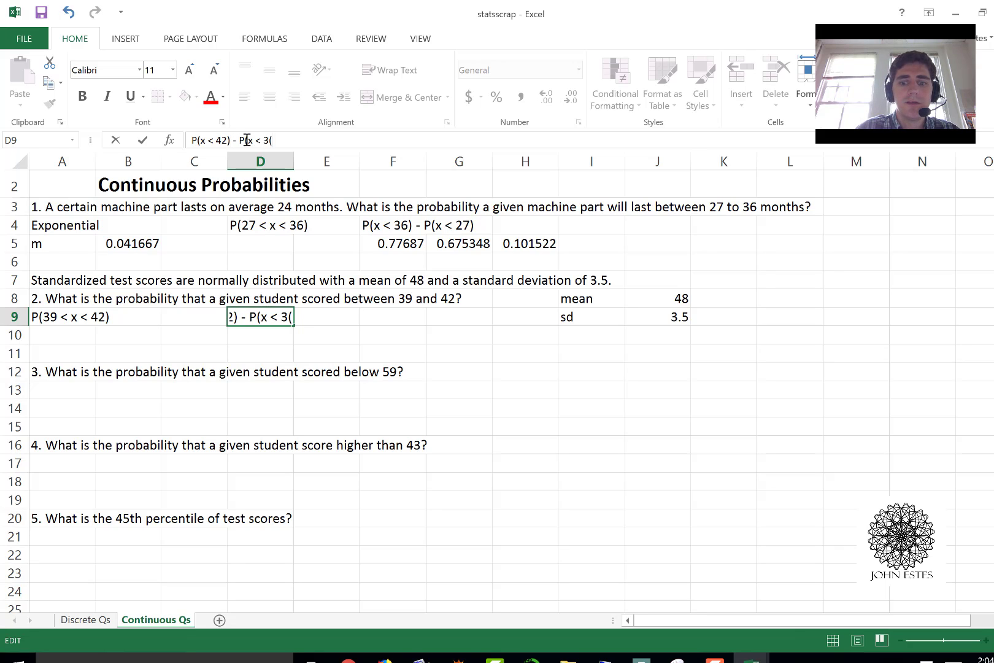
type("9)")
key("Return")
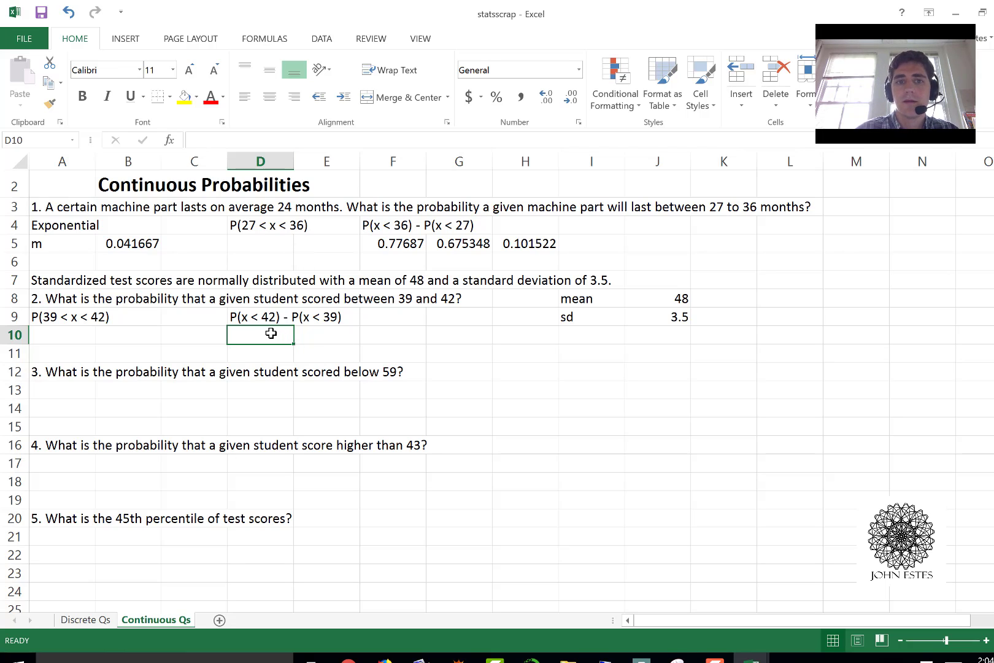
Enter =NORM.DIST(42,J8,J9,TRUE) in D10, giving P(x < 42) = 0.043238.
type("=")
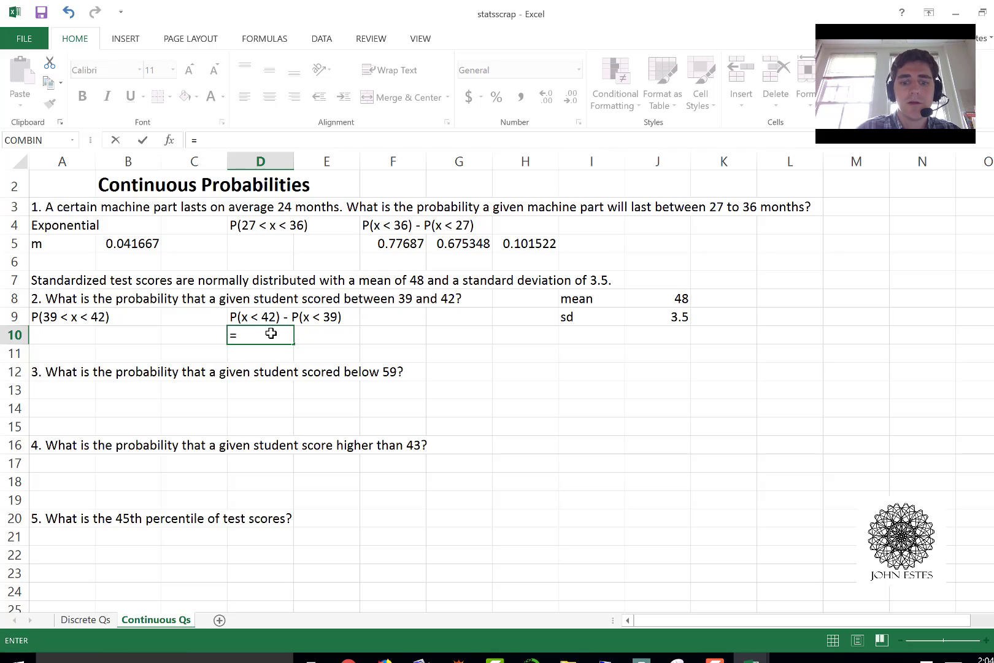
type("Norm.")
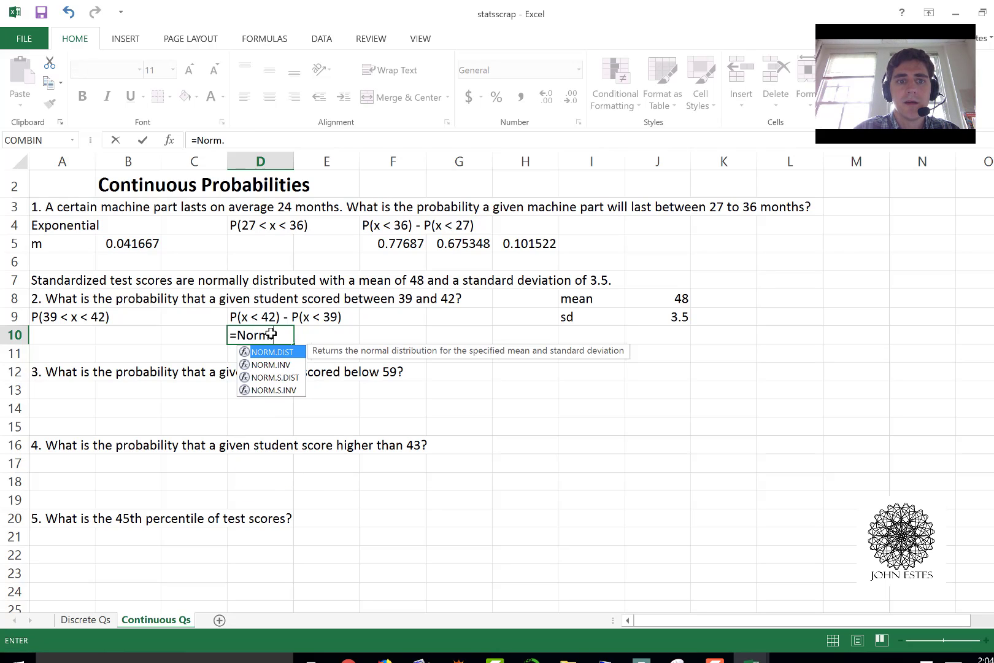
key("Tab")
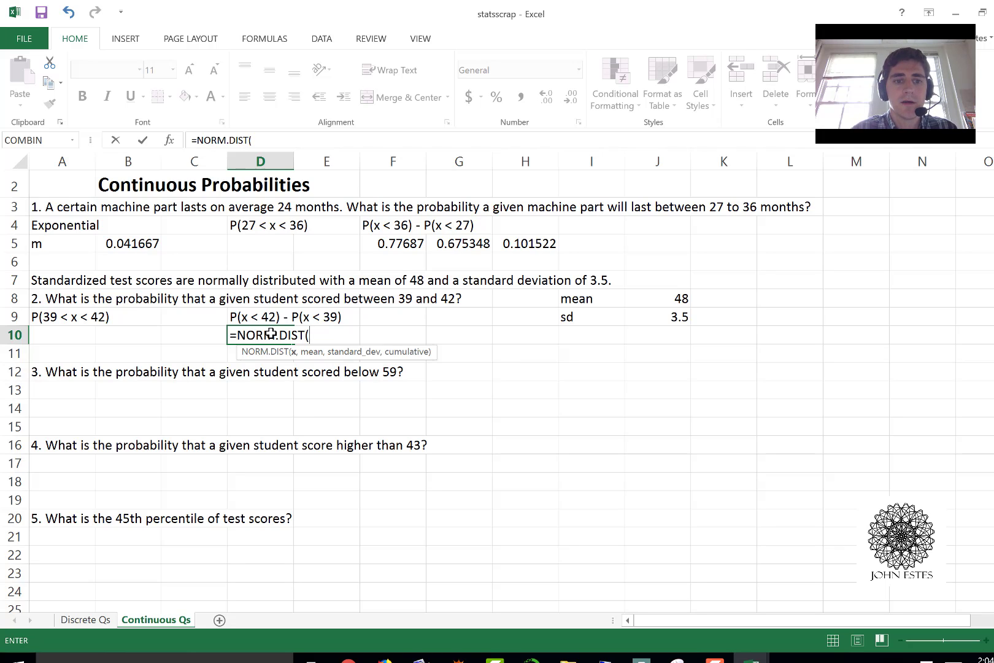
type("42,")
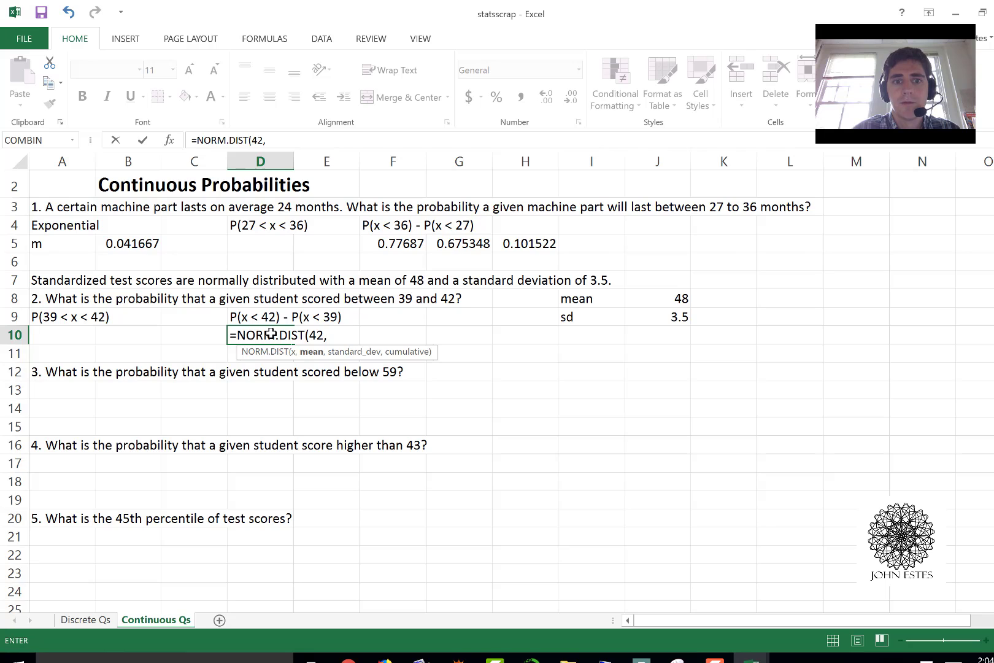
key("Up")
key("Up")
key("Right")
key("Right")
key("Right")
key("Right")
key("Right")
key("Right")
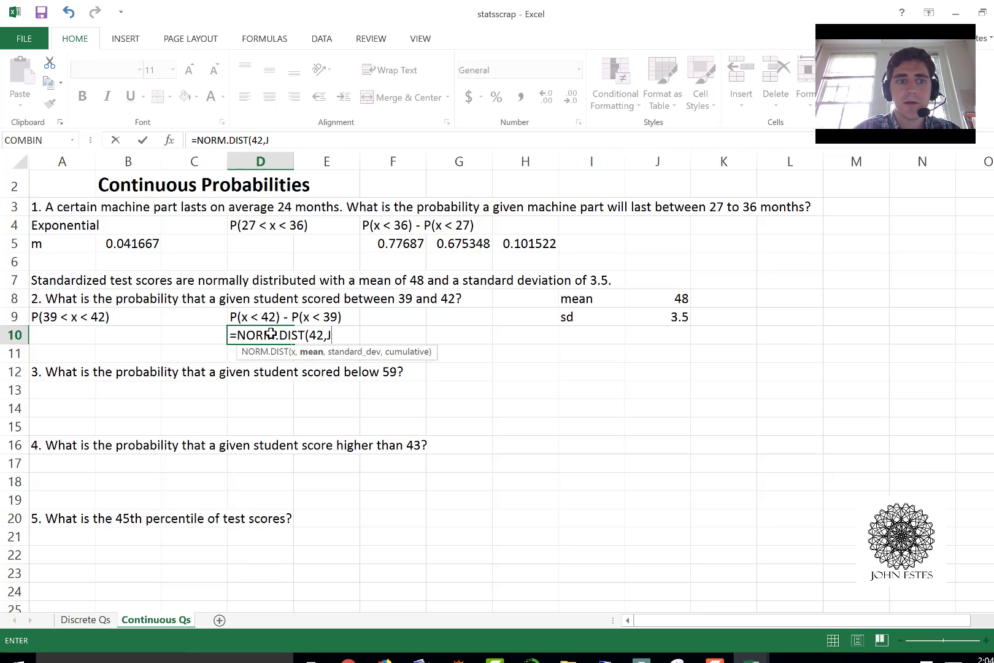
type(",")
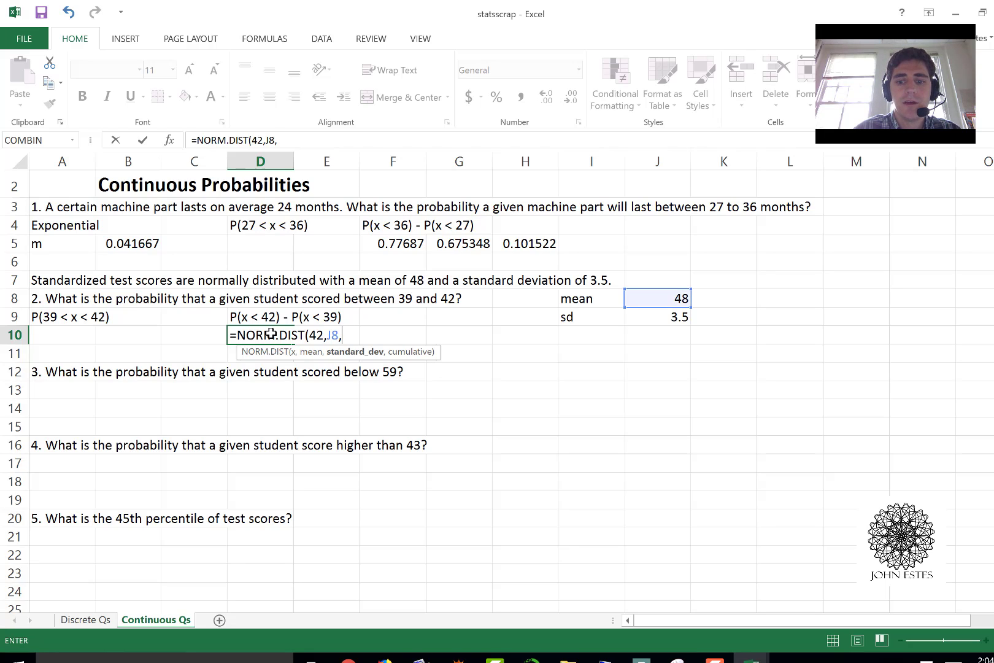
type("J9")
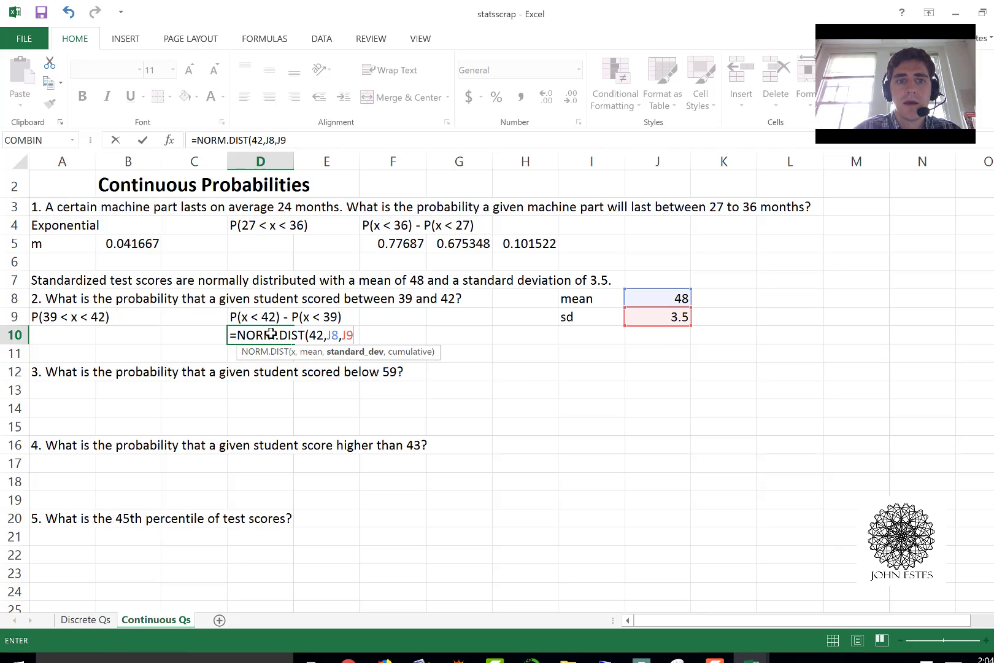
type(",True")
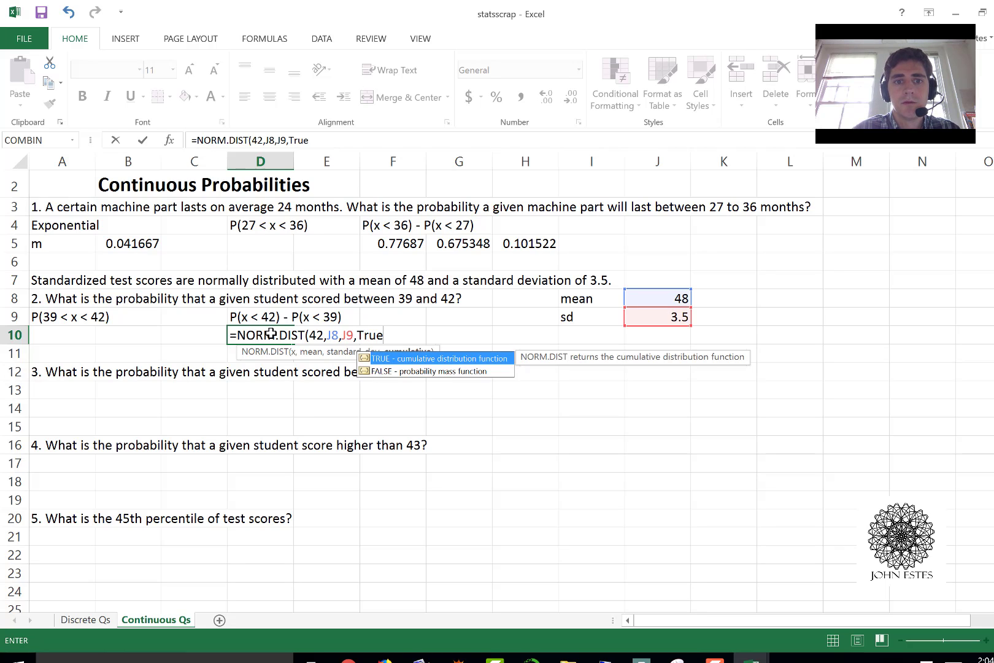
type(")")
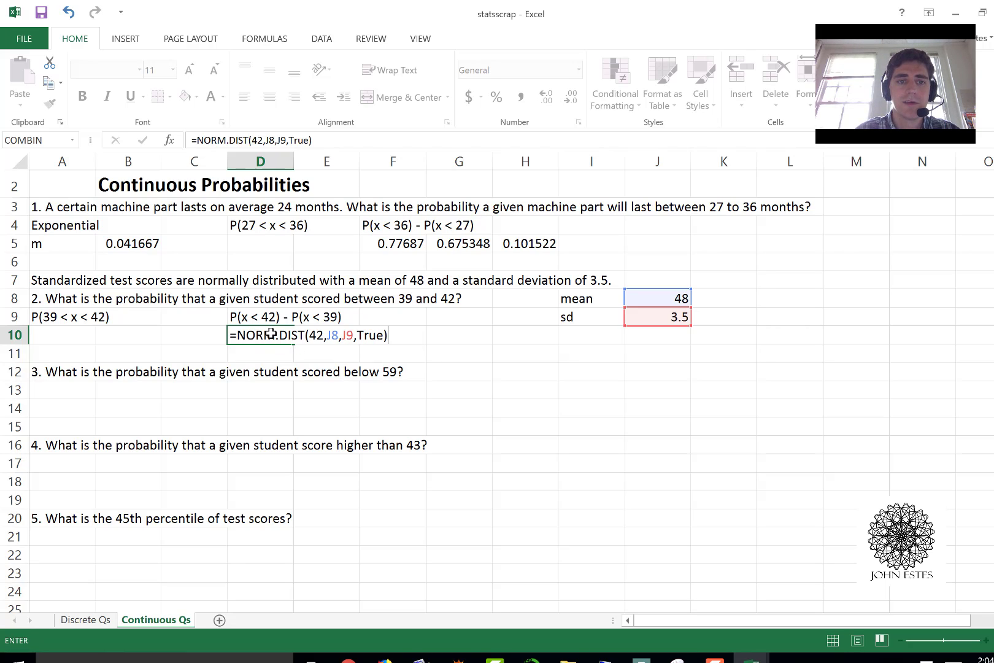
key("Return")
key("Up")
key("Right")
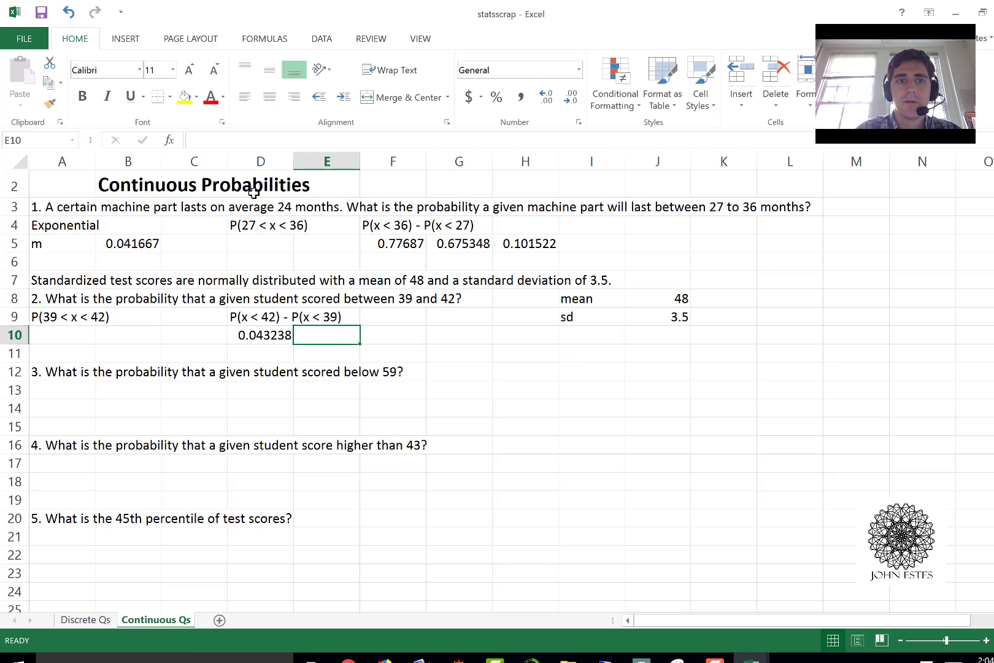
left_click(252, 146)
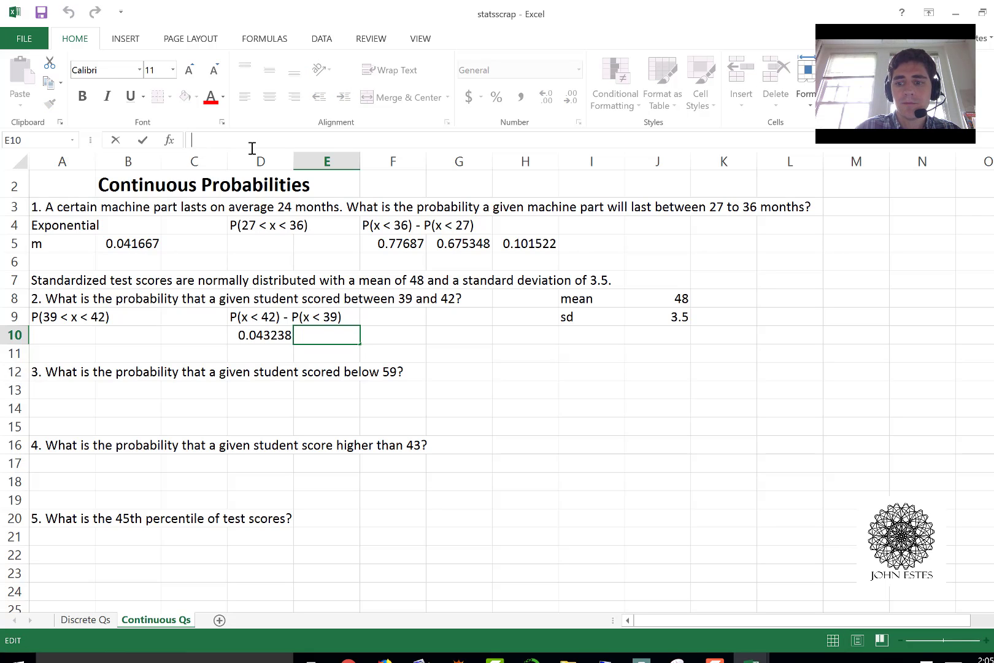
Enter =NORM.DIST(39,J8,J9,TRUE) in E10, giving P(x < 39) = 0.005064.
type("=P")
key("BackSpace")
type("Norm")
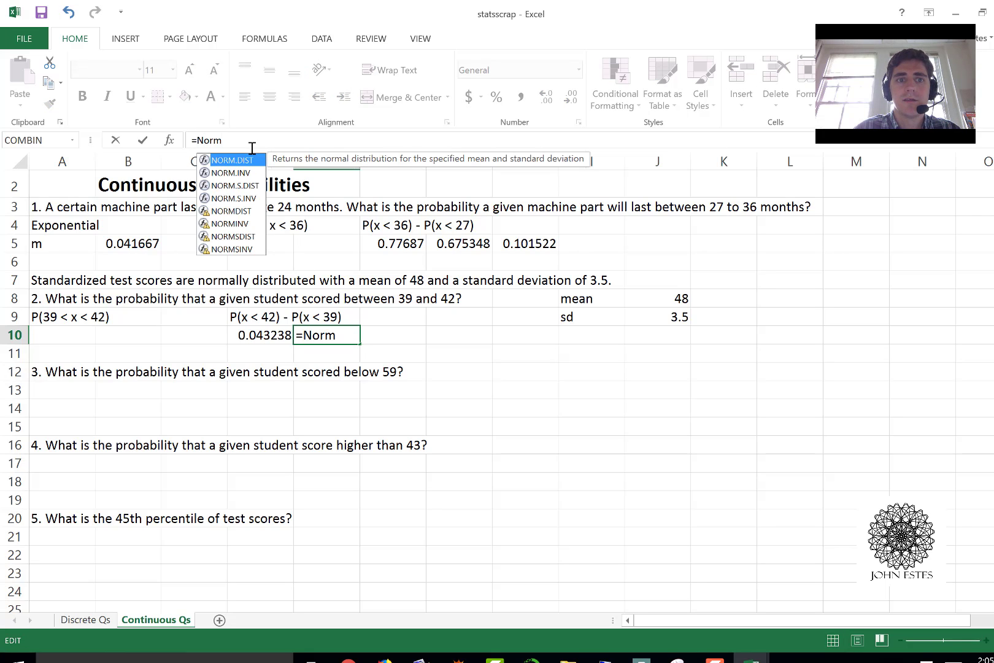
key("Tab")
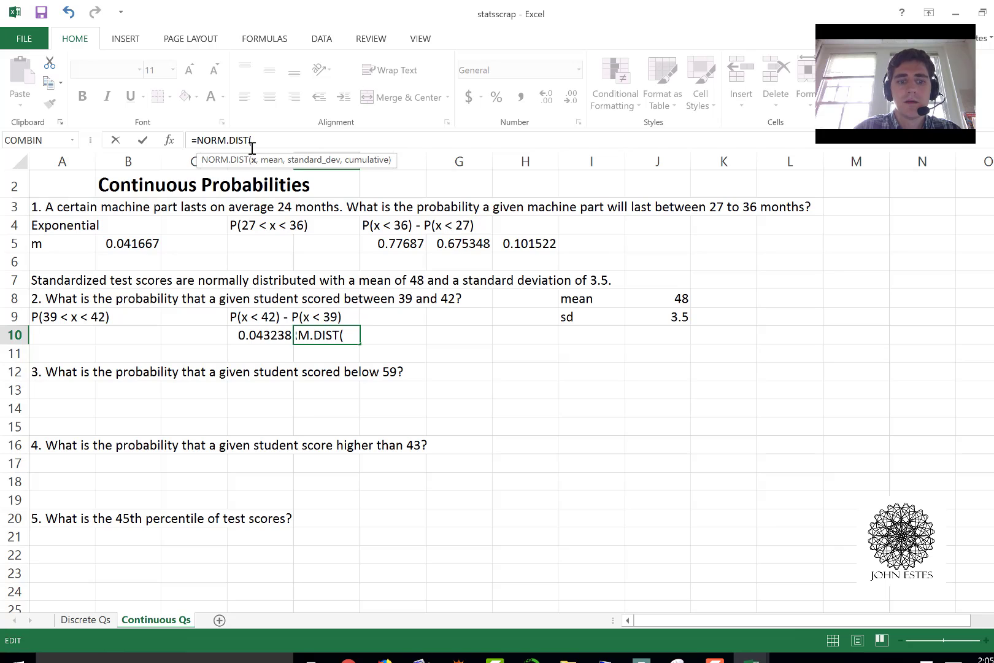
type("39,")
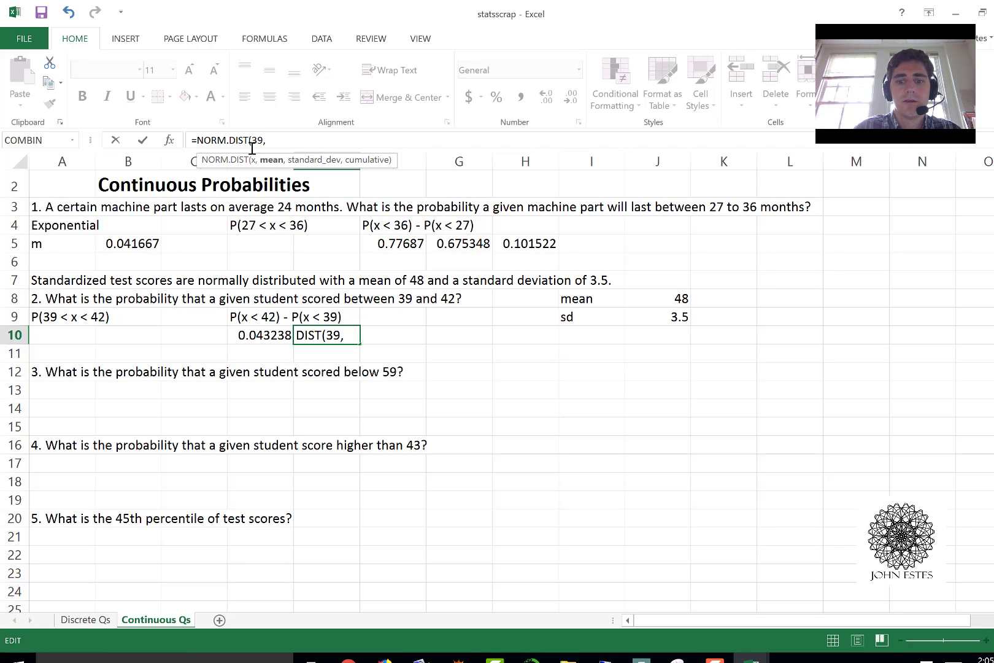
type("J8,J")
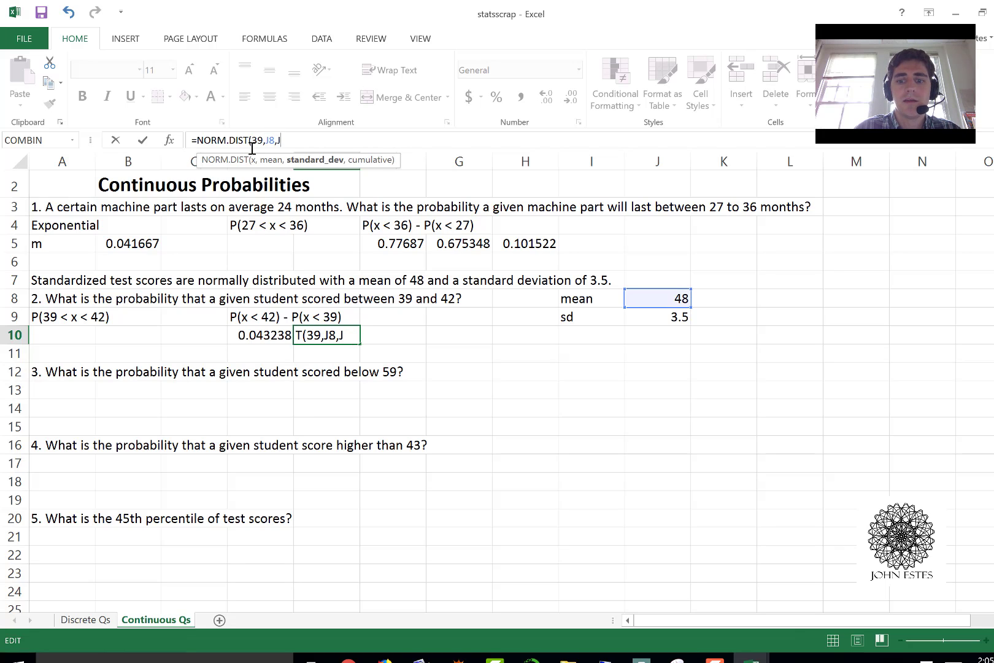
type("9,")
type("True)")
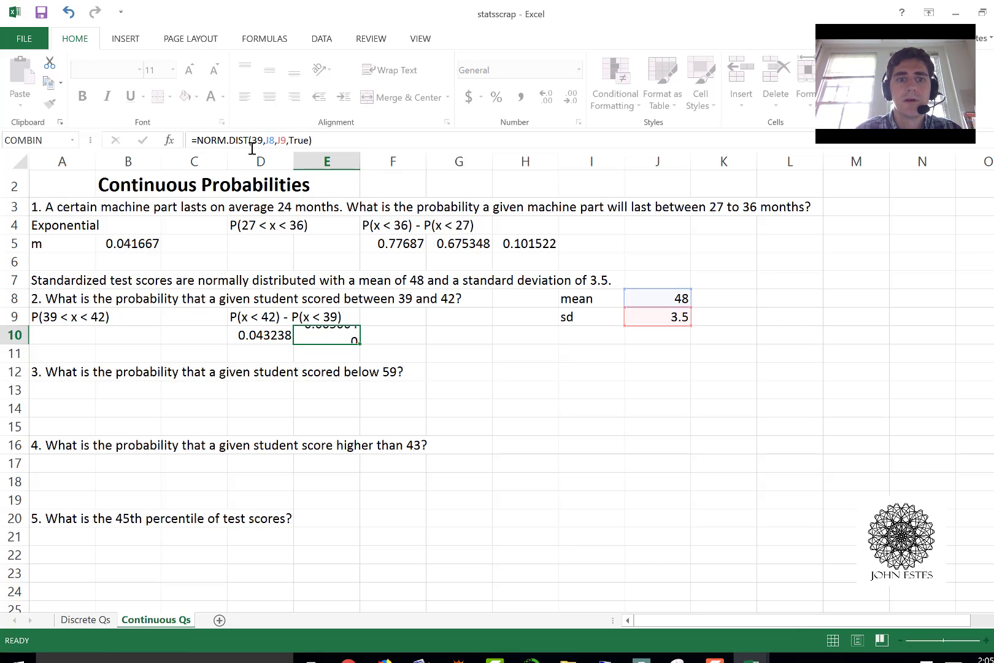
key("Return")
key("Up")
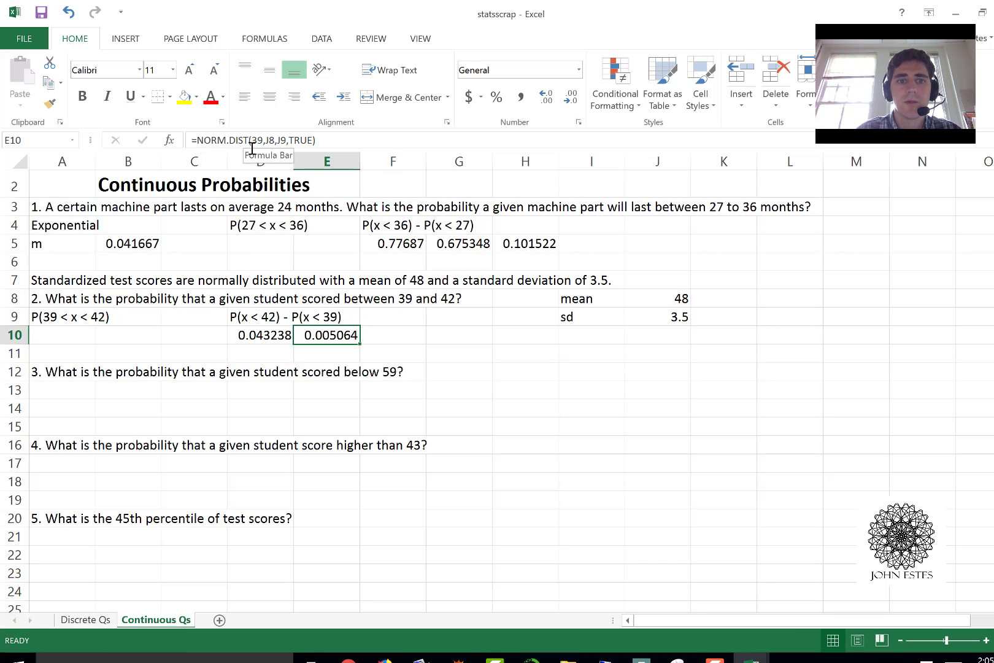
Enter =D10-E10 in F10, returning 0.038174.
key("Left")
key("Right")
key("Right")
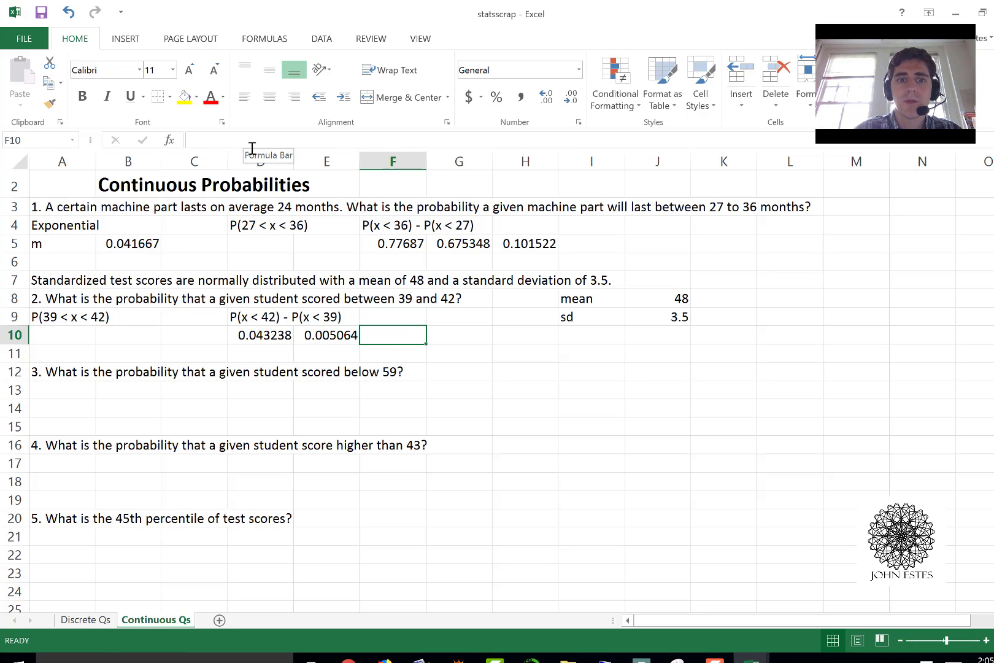
type("=")
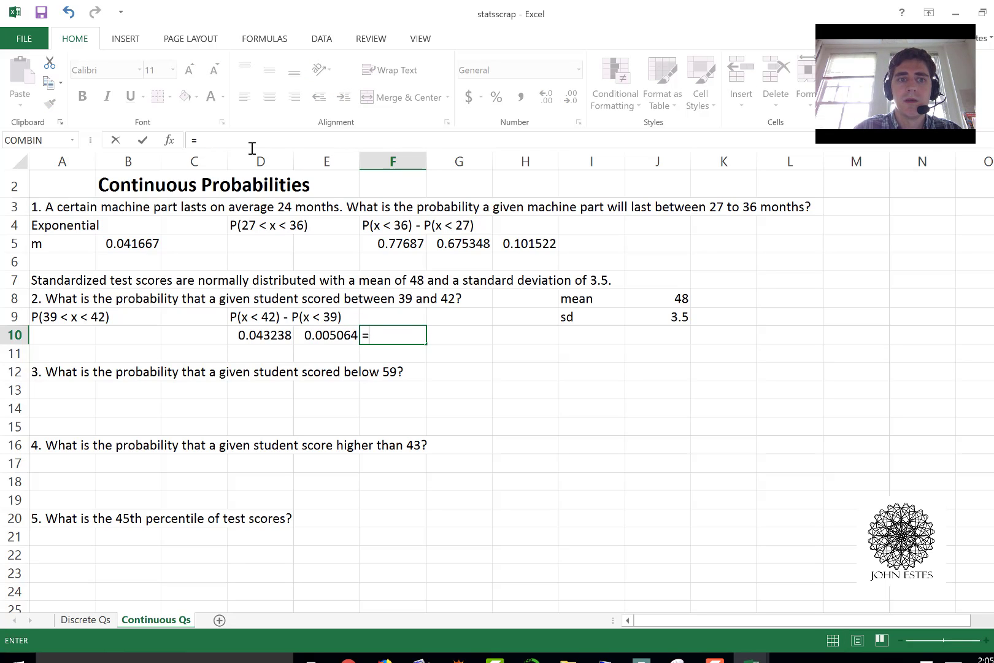
type("D10")
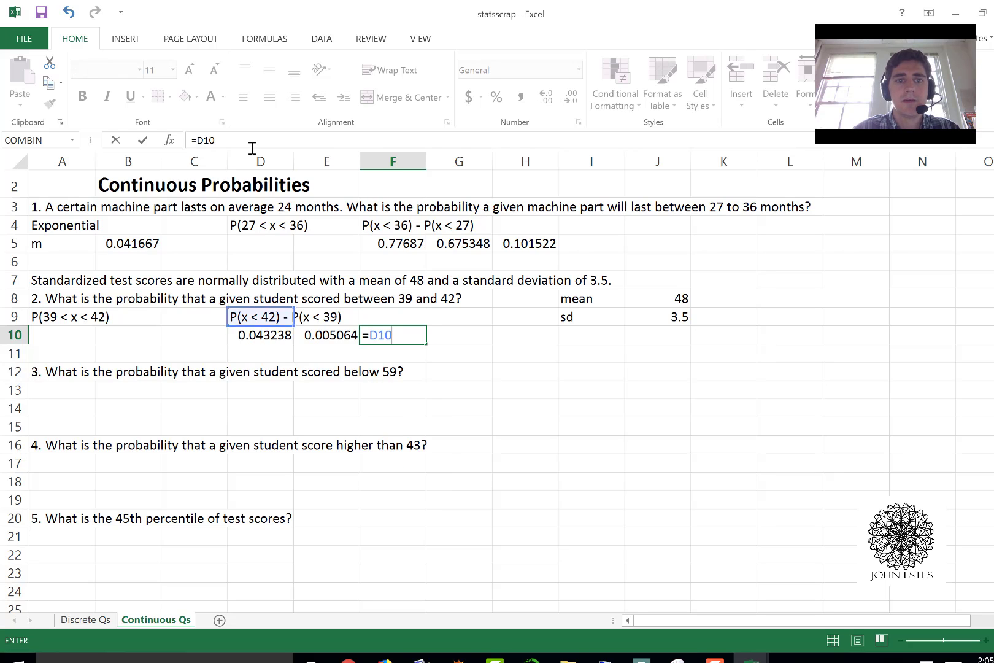
type("-D11")
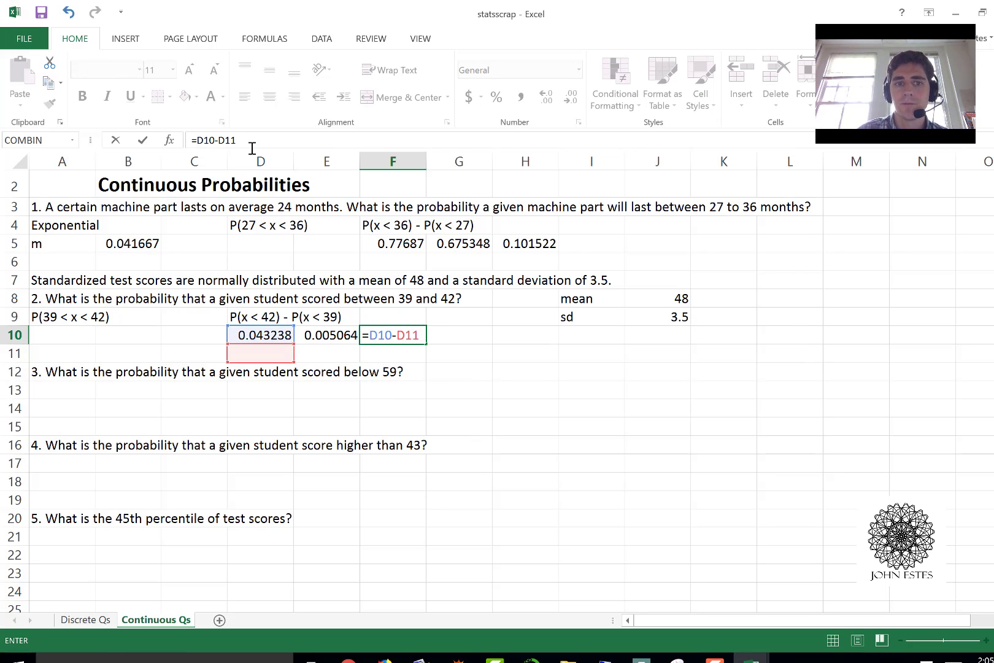
key("BackSpace")
key("BackSpace")
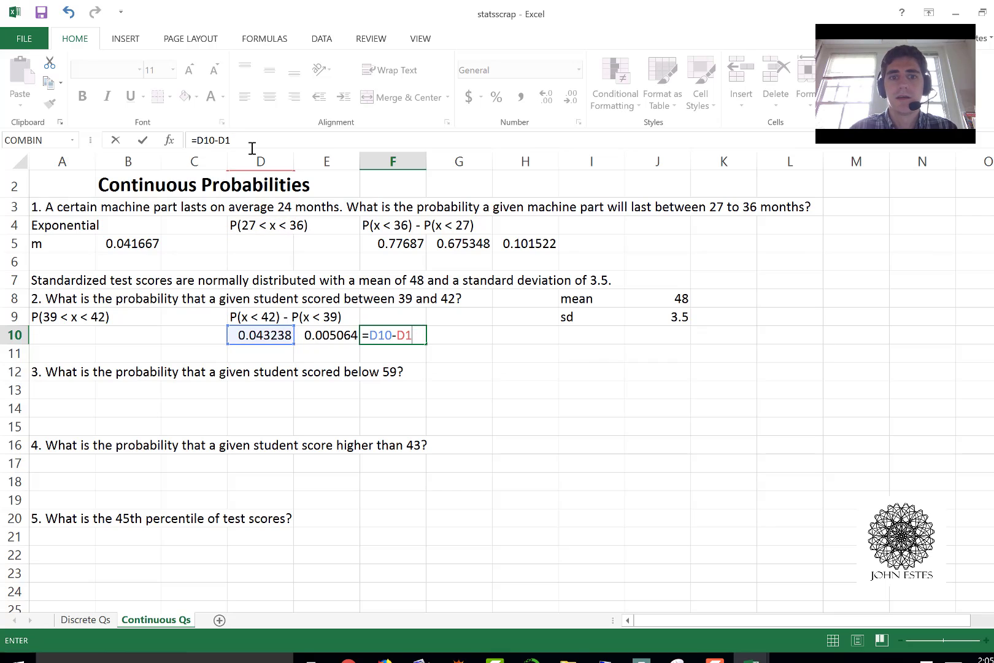
key("BackSpace")
type("E10")
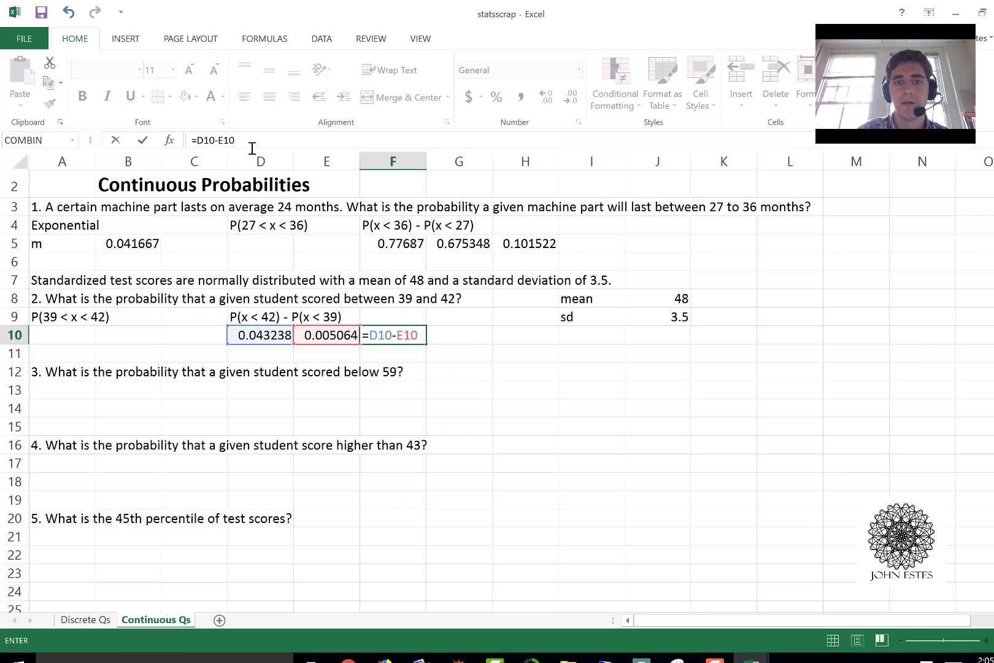
key("Return")
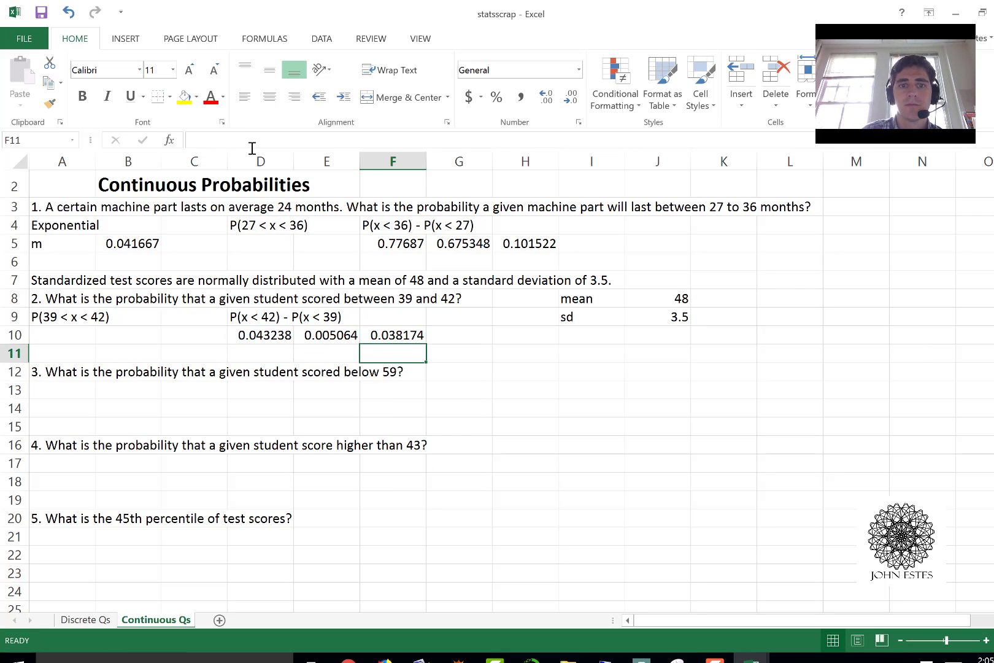
key("Up")
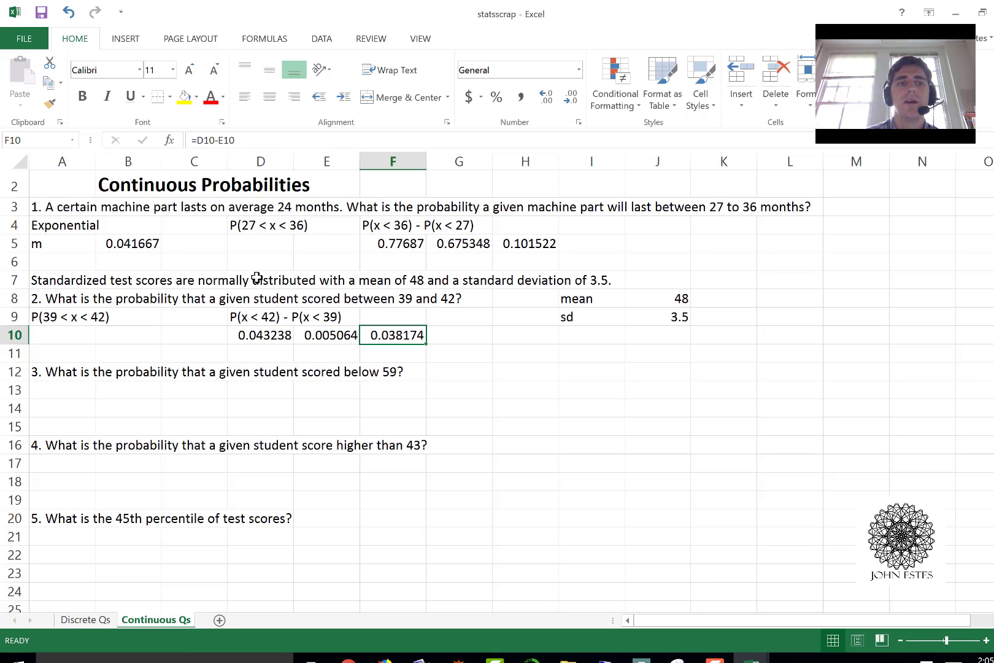
left_click(48, 282)
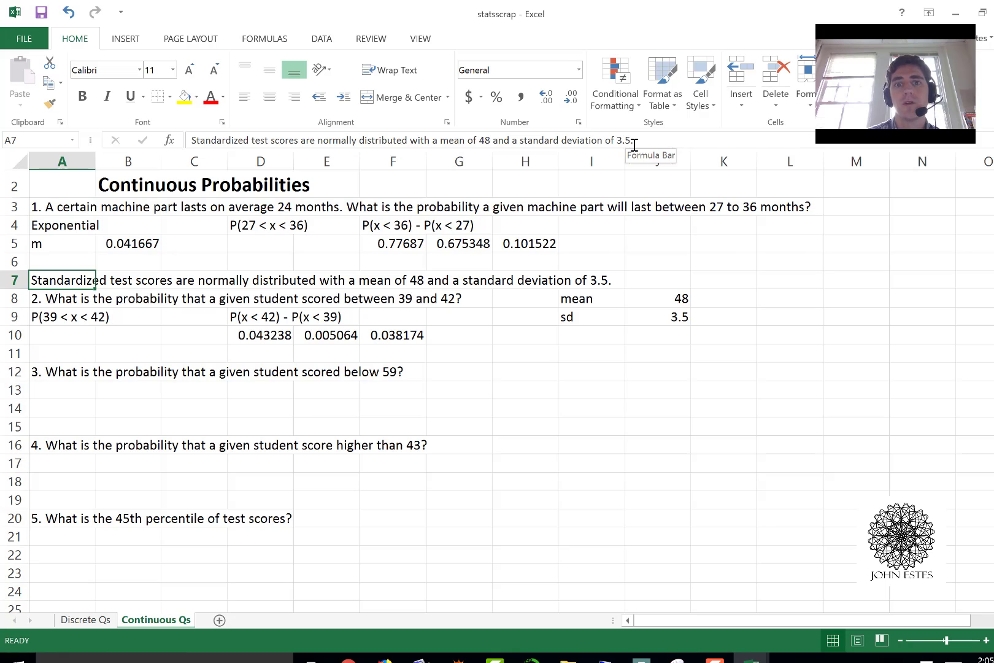
left_click(253, 320)
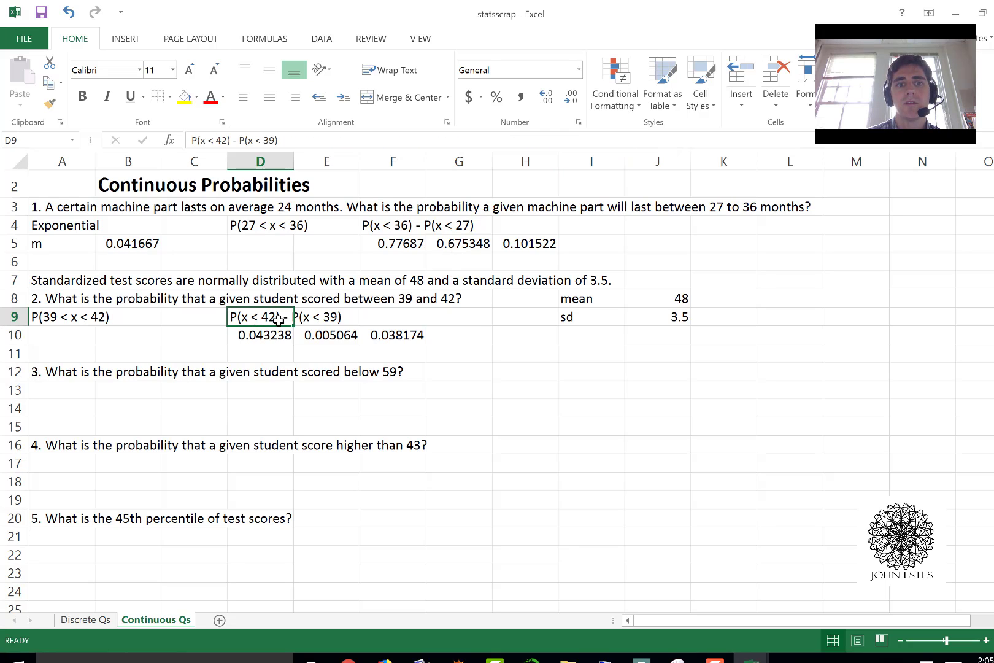
left_click(329, 318)
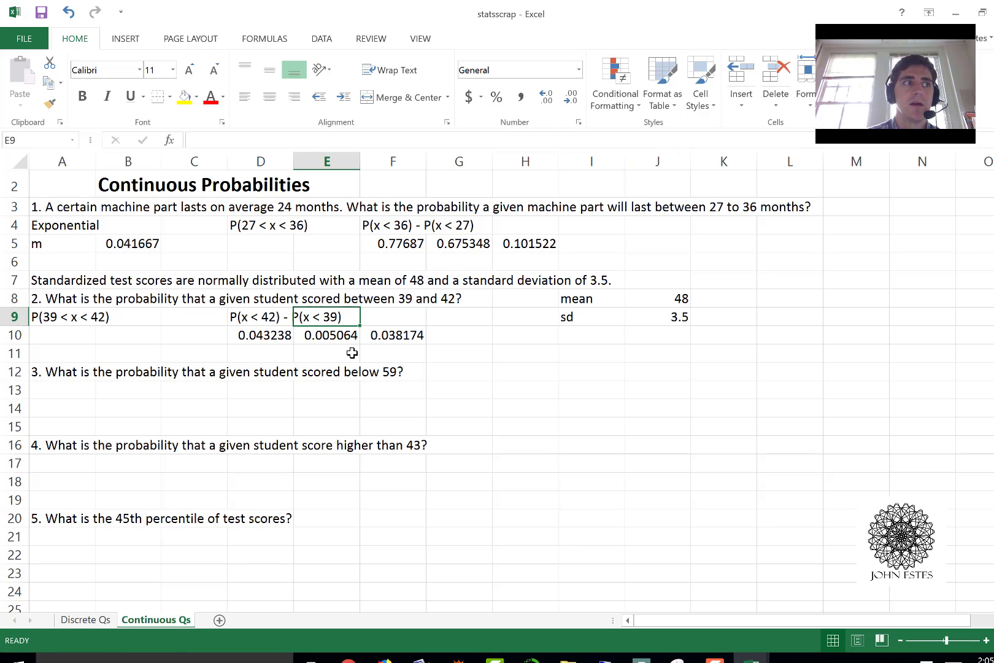
left_click(66, 388)
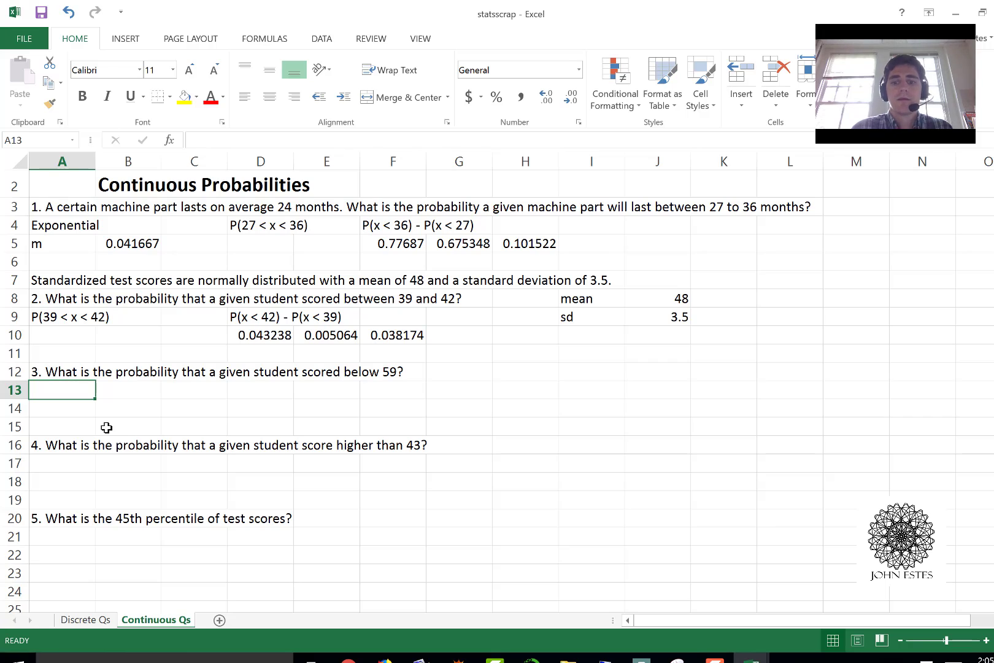
Label question 3 as P(x < 59) in A13.
type("P(")
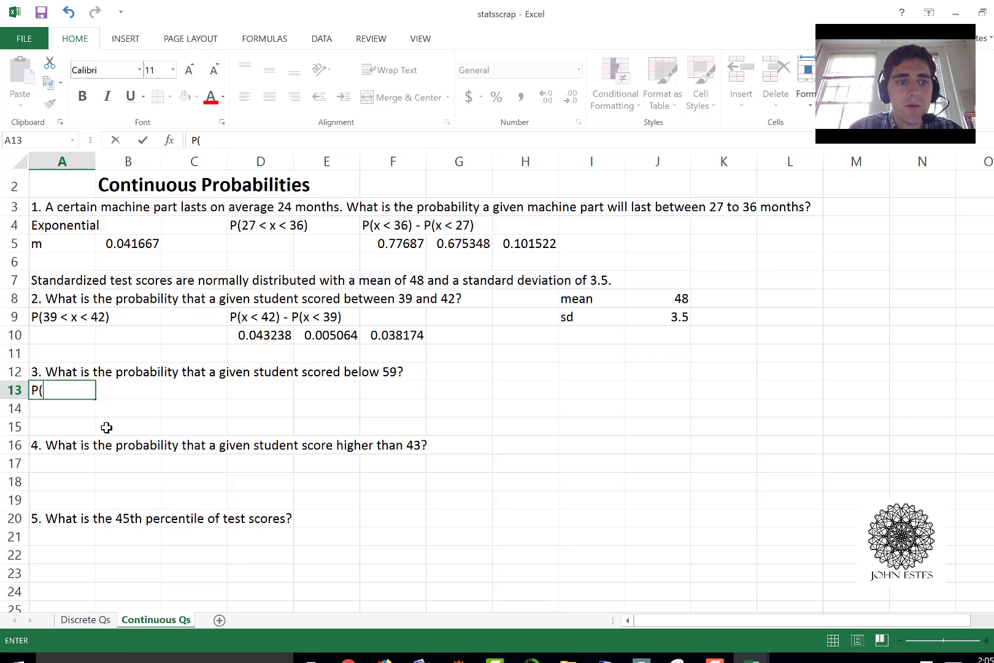
type("x")
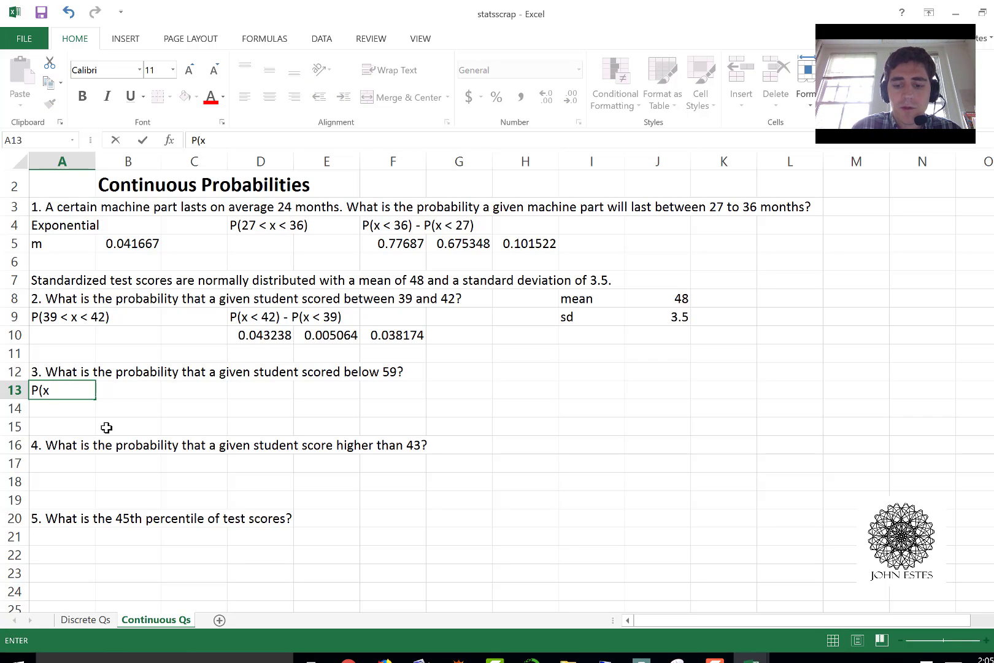
type(" < 59)")
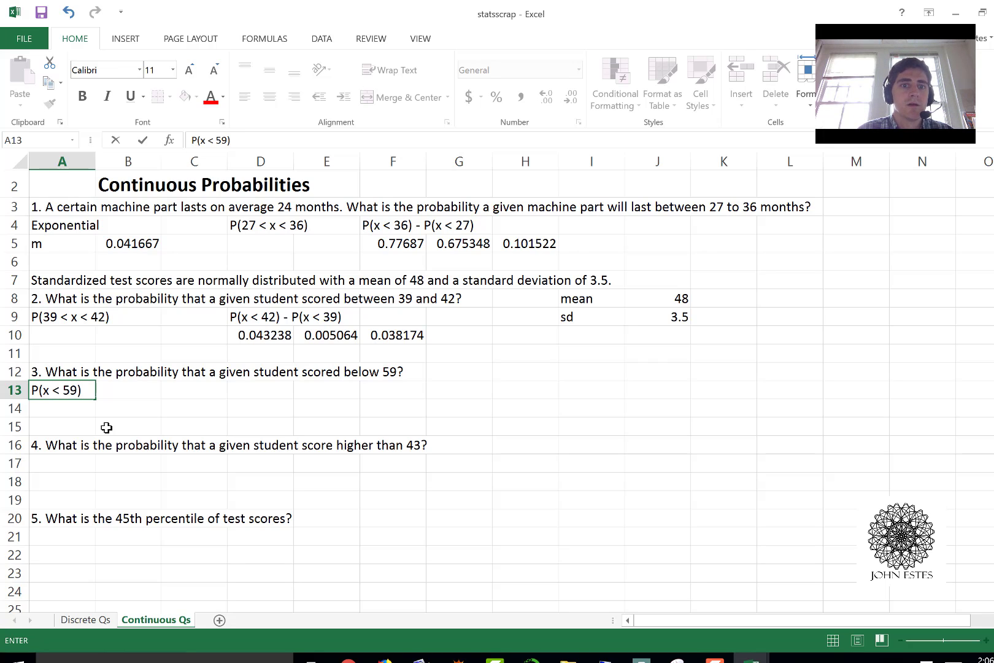
key("Tab")
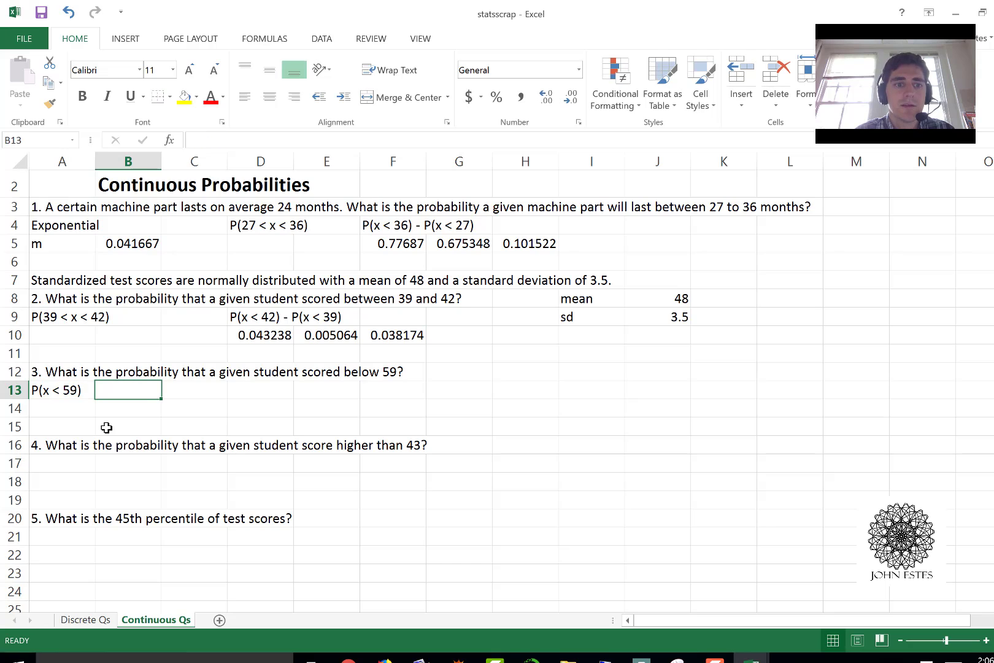
key("Right")
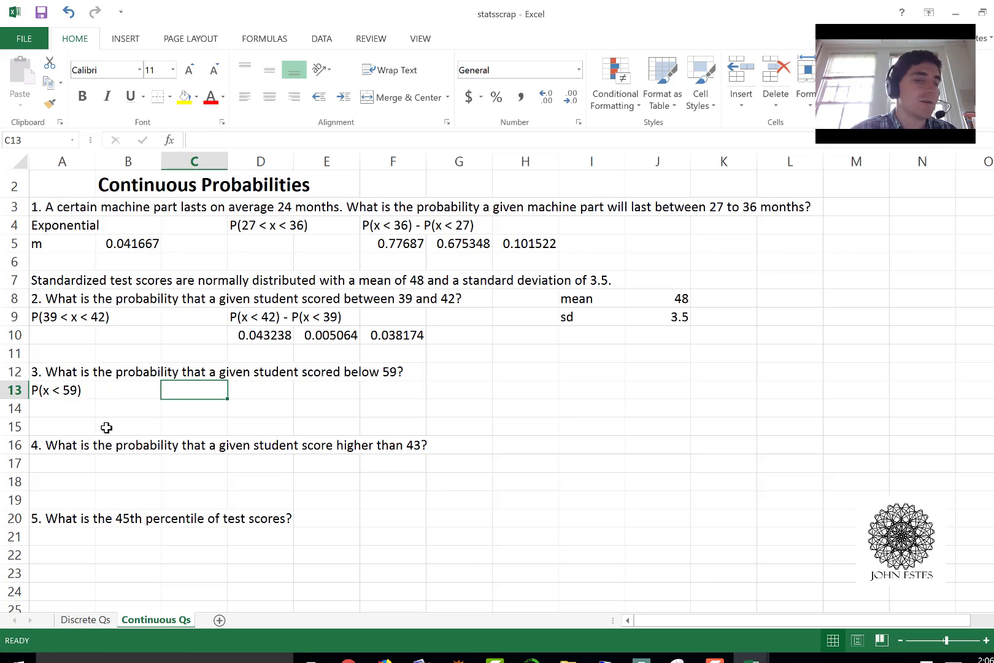
Enter =NORM.DIST(59,J8,J9,TRUE) in C13, returning 0.999163.
type("=")
key("Escape")
type("=")
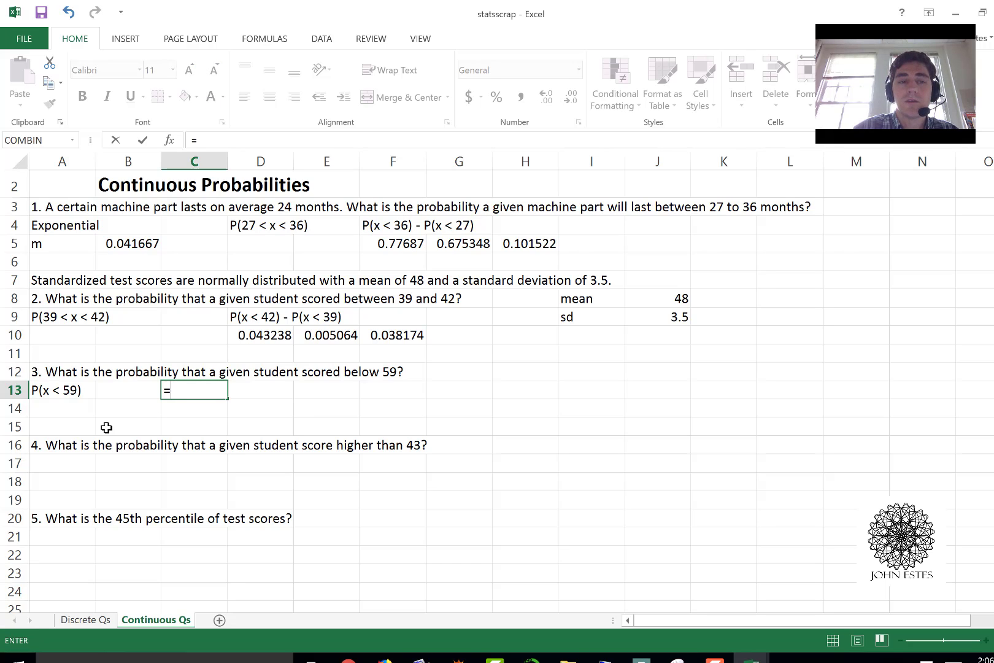
type("No")
key("Down")
key("Tab")
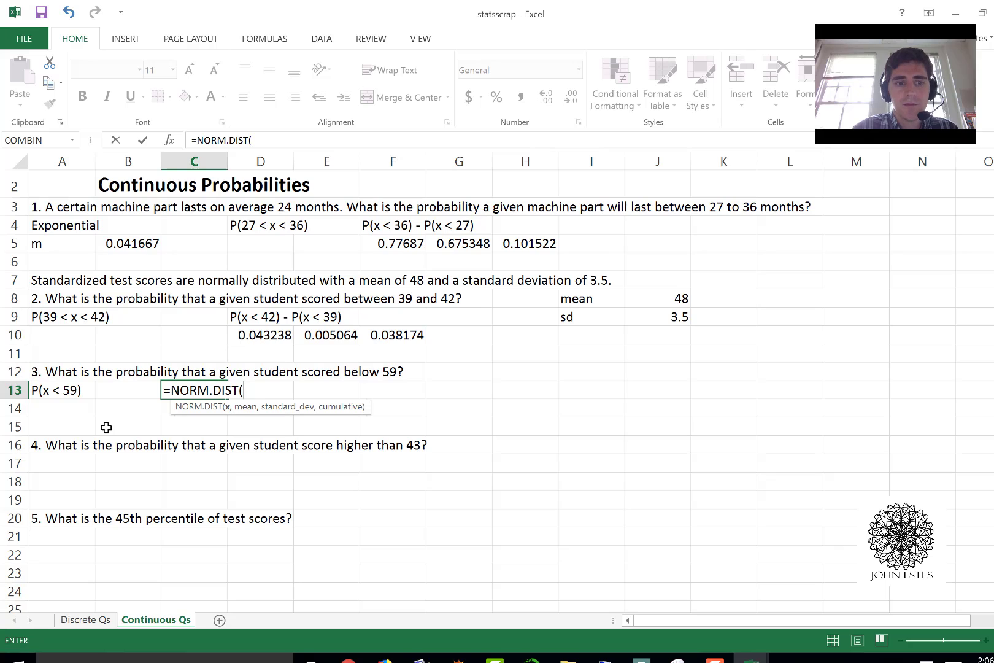
type("59,")
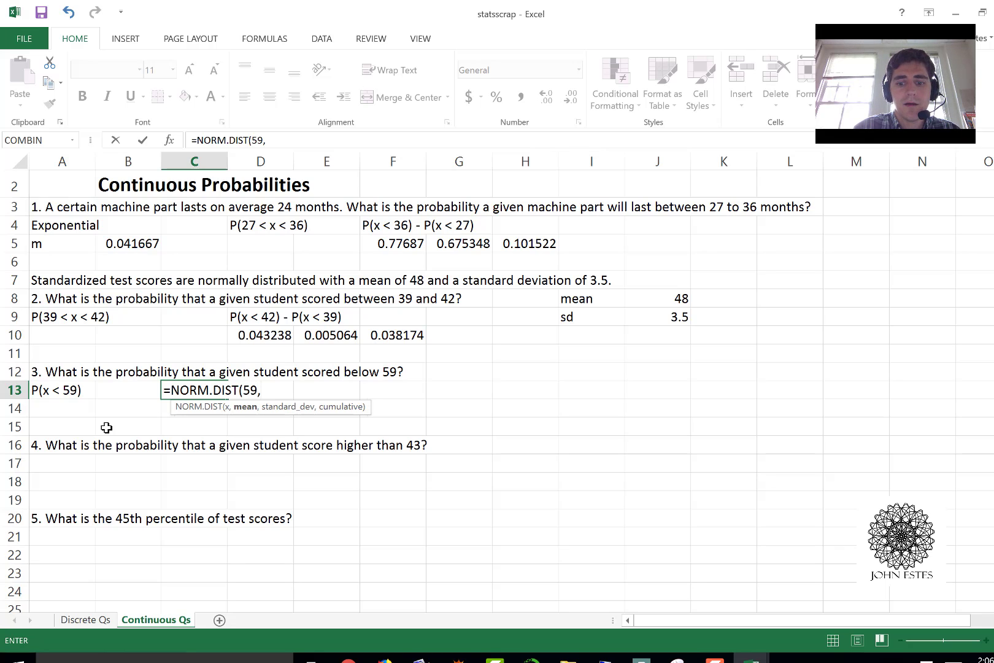
type("J8,J9,Ture)")
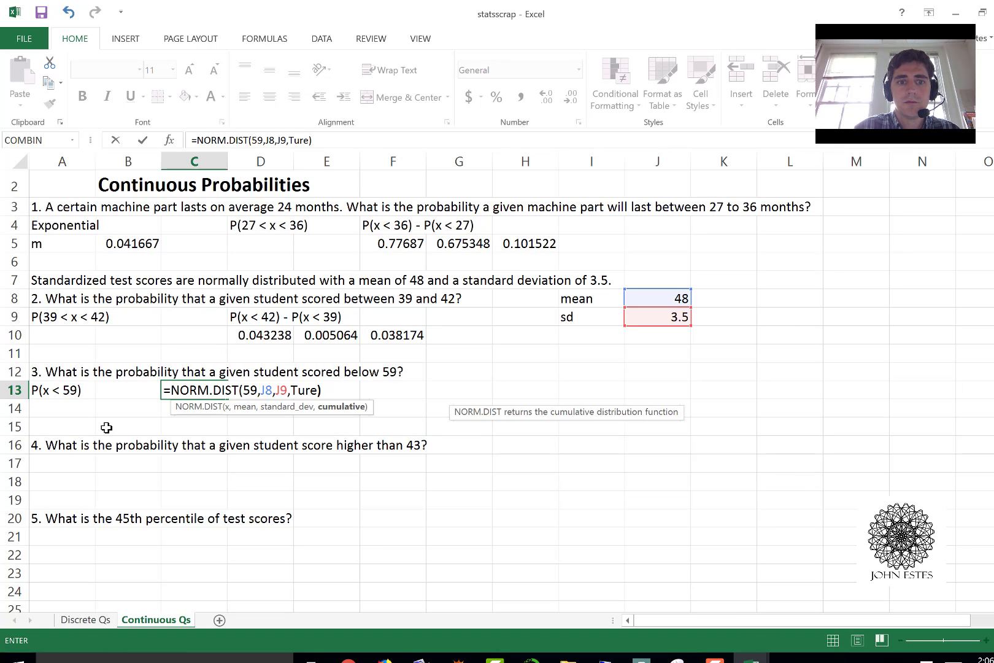
key("BackSpace")
key("BackSpace")
key("BackSpace")
key("BackSpace")
type("rue)")
key("Return")
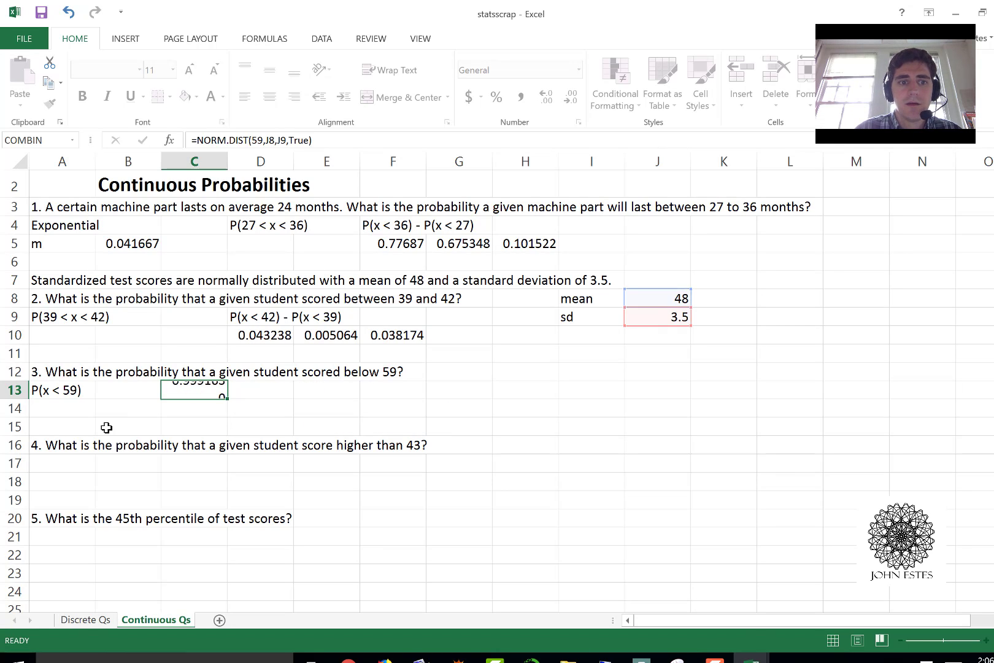
key("Up")
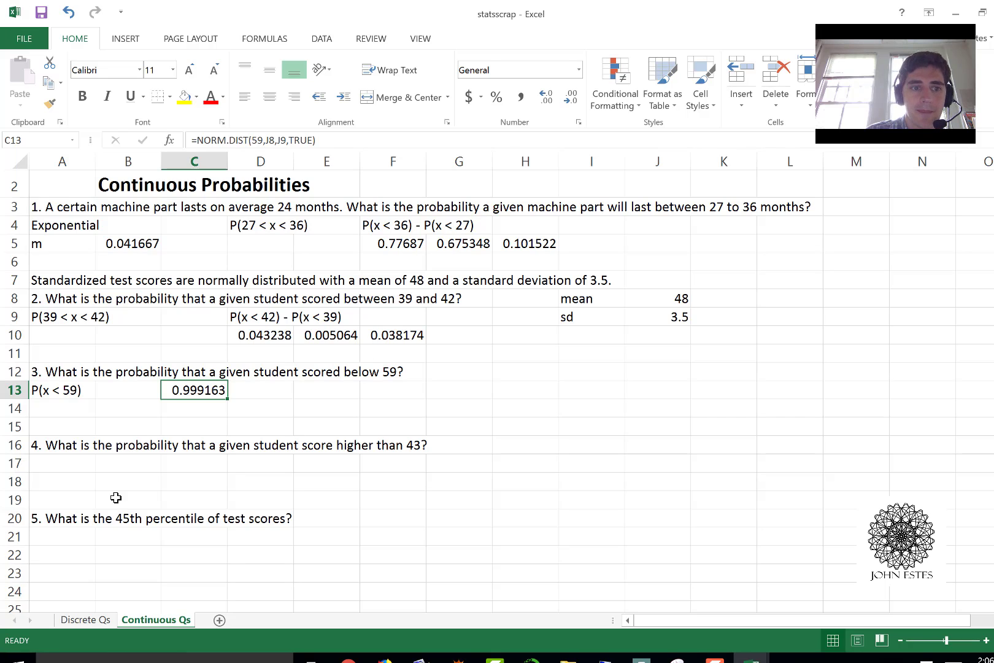
Label question 4 as P(x > 43).
left_click(74, 464)
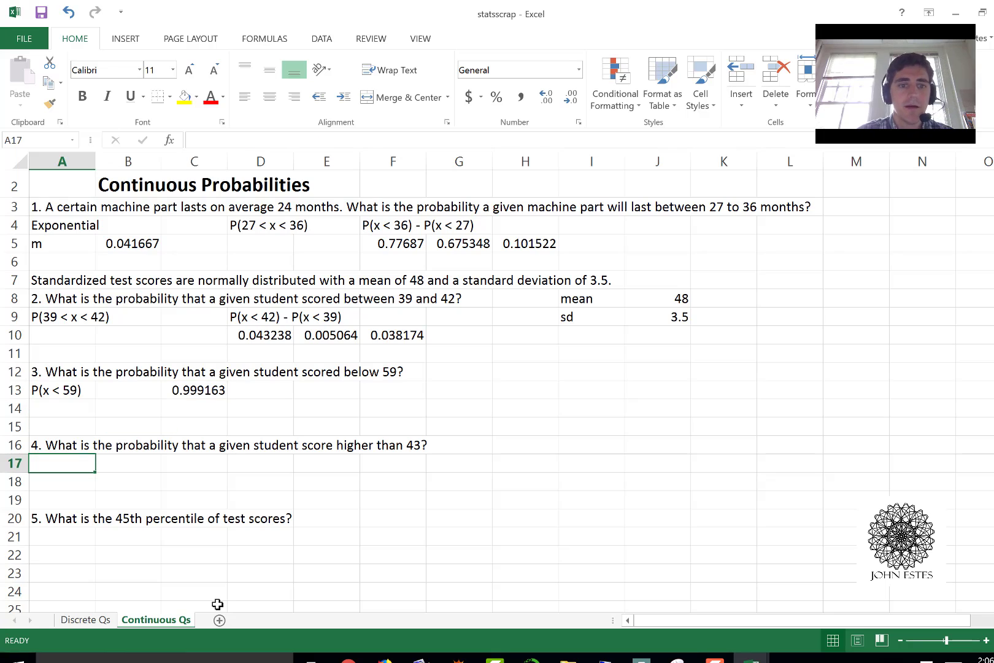
type("P(")
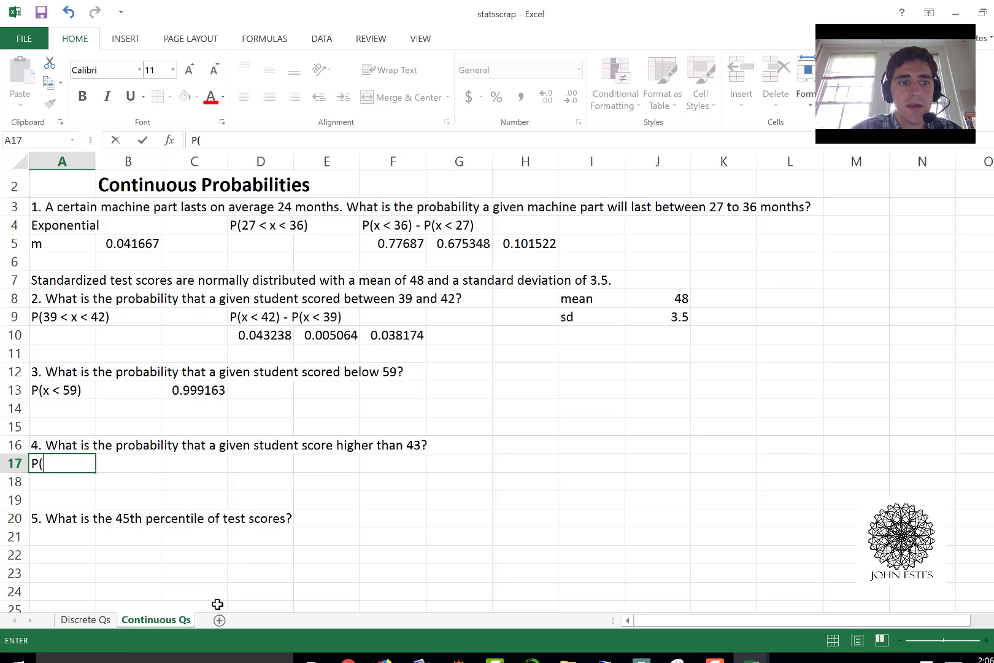
type("x > 430")
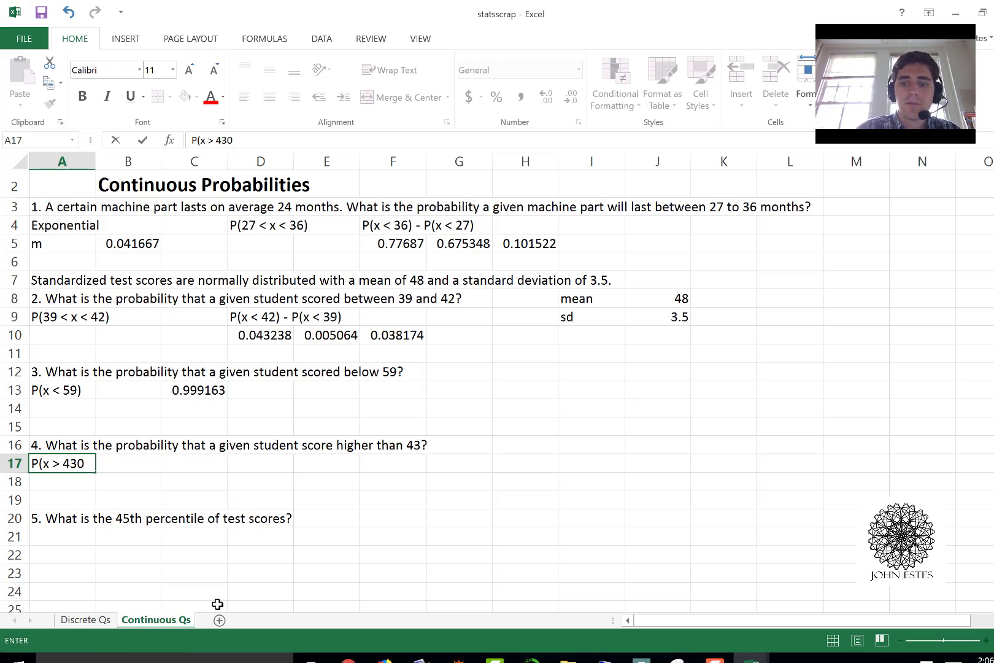
key("BackSpace")
type(")")
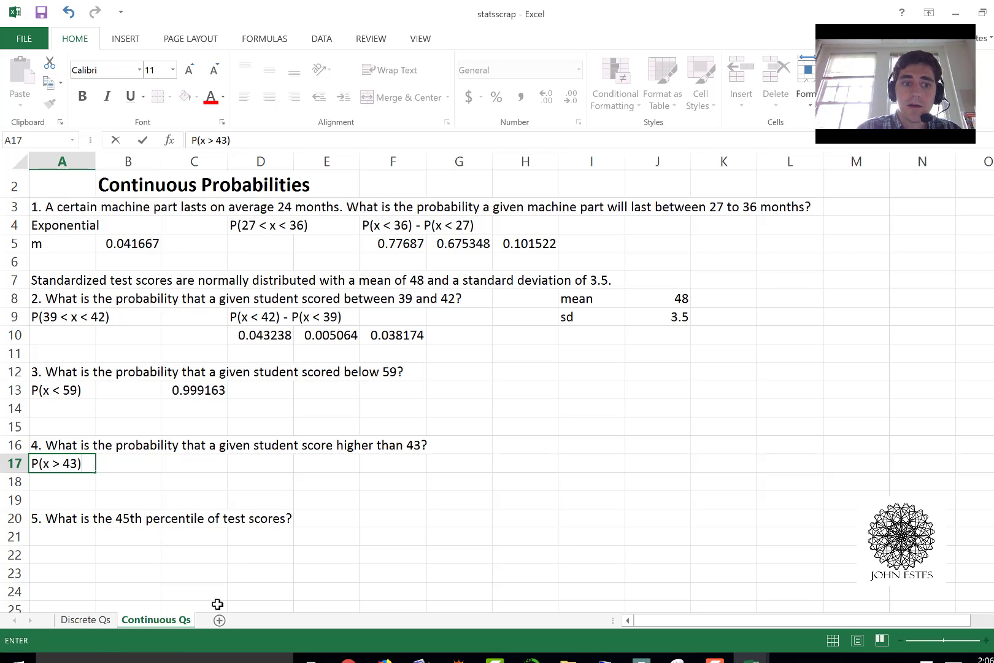
key("Tab")
key("Tab")
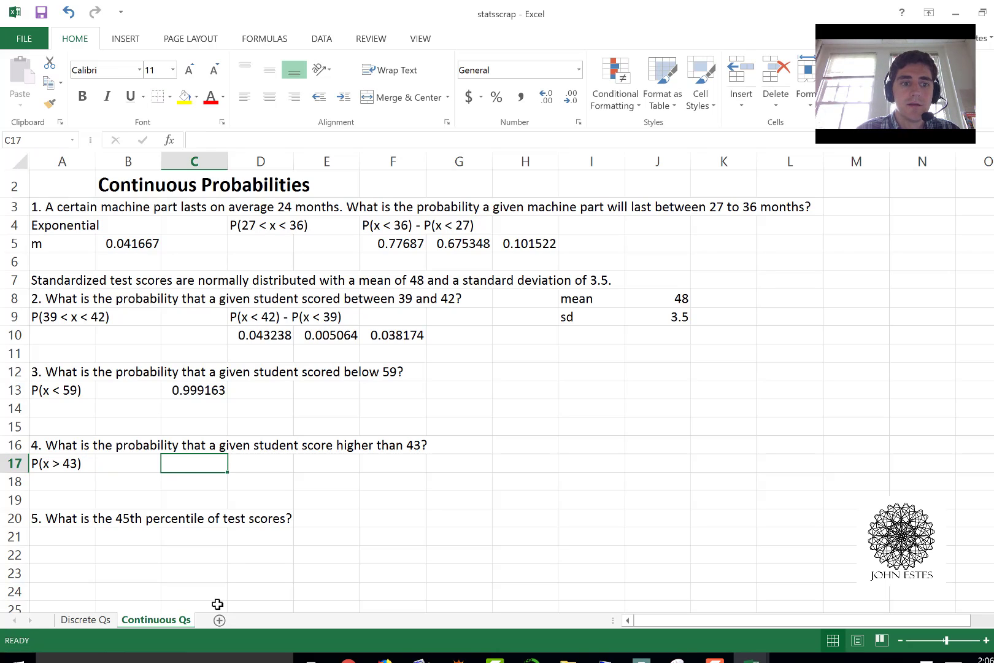
Add the notes 1-P(x<43) and 1-P(x<= 43) beside the question 4 label.
key("Left")
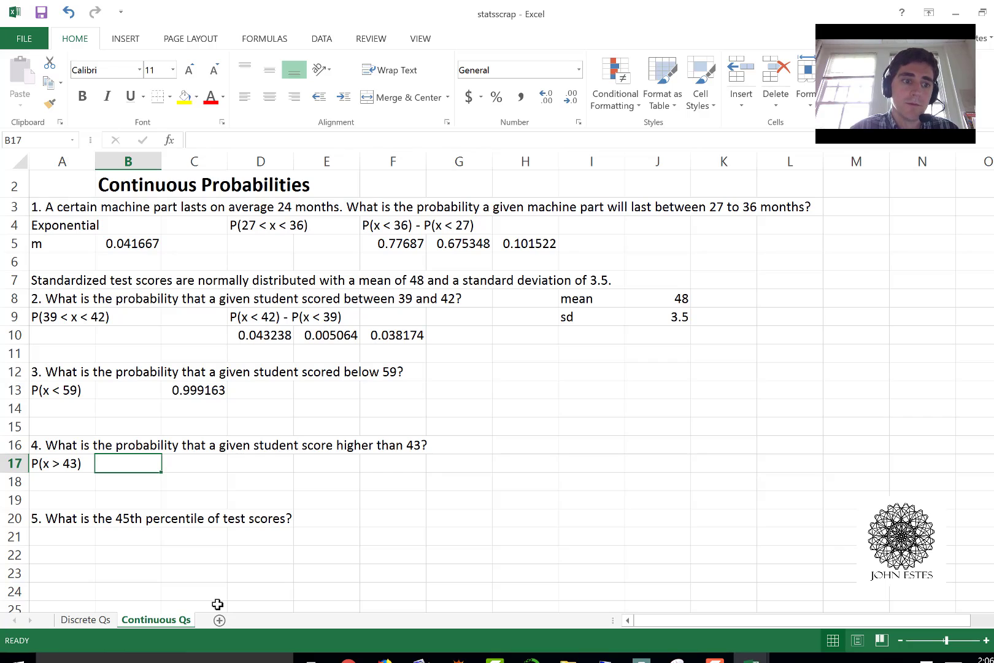
type("1-P(")
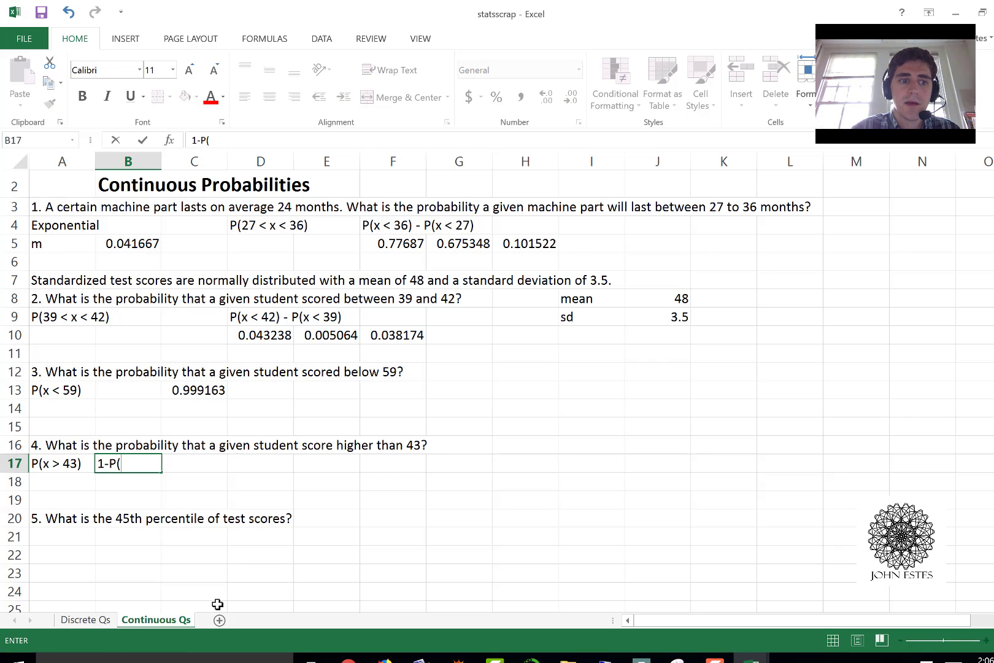
type("x<43)")
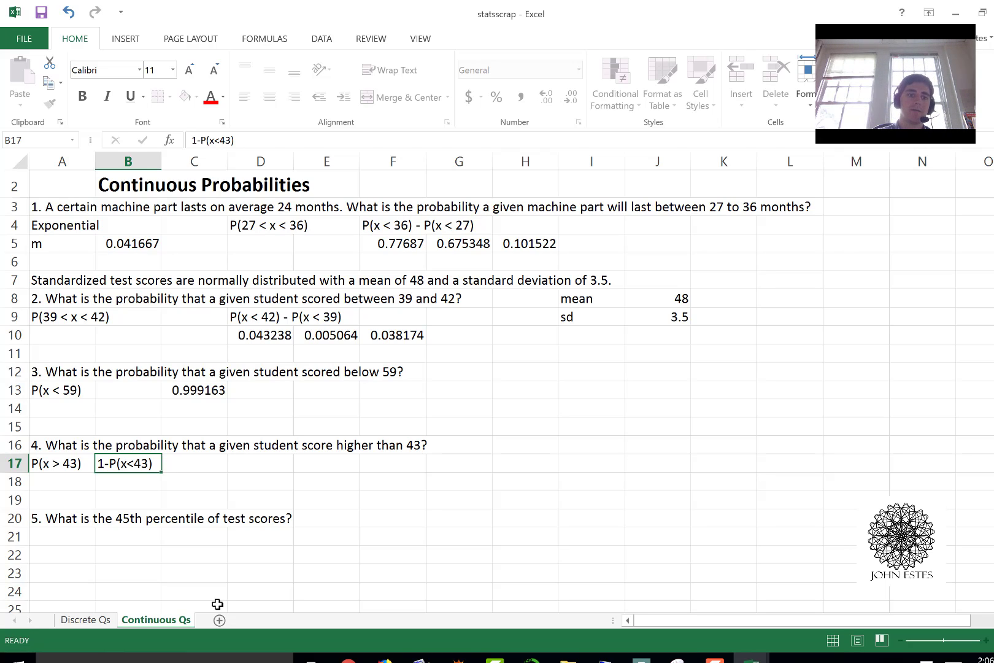
key("Tab")
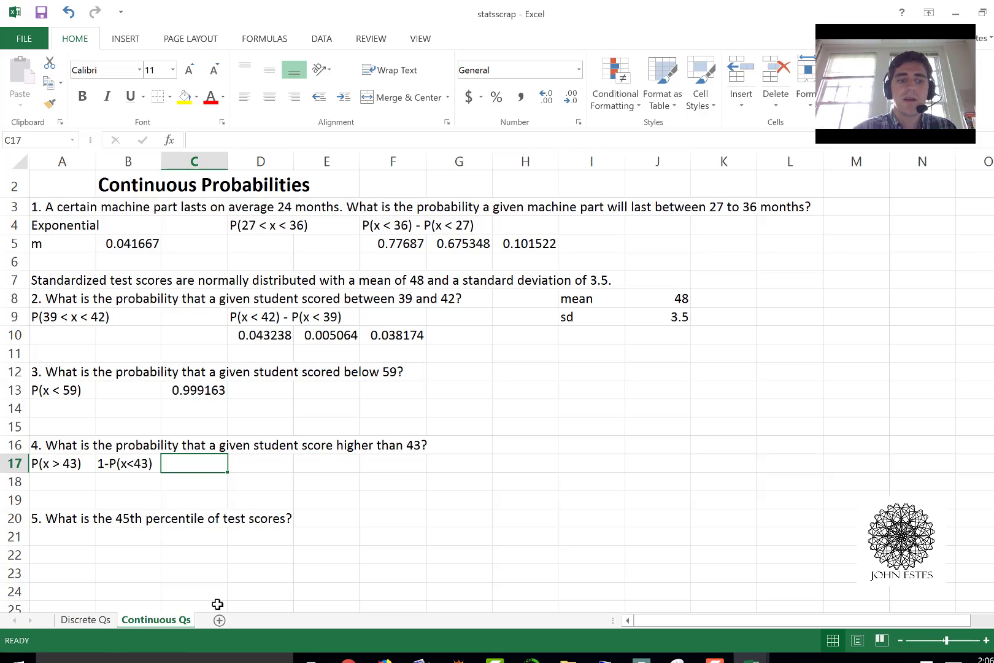
type("1-P(x")
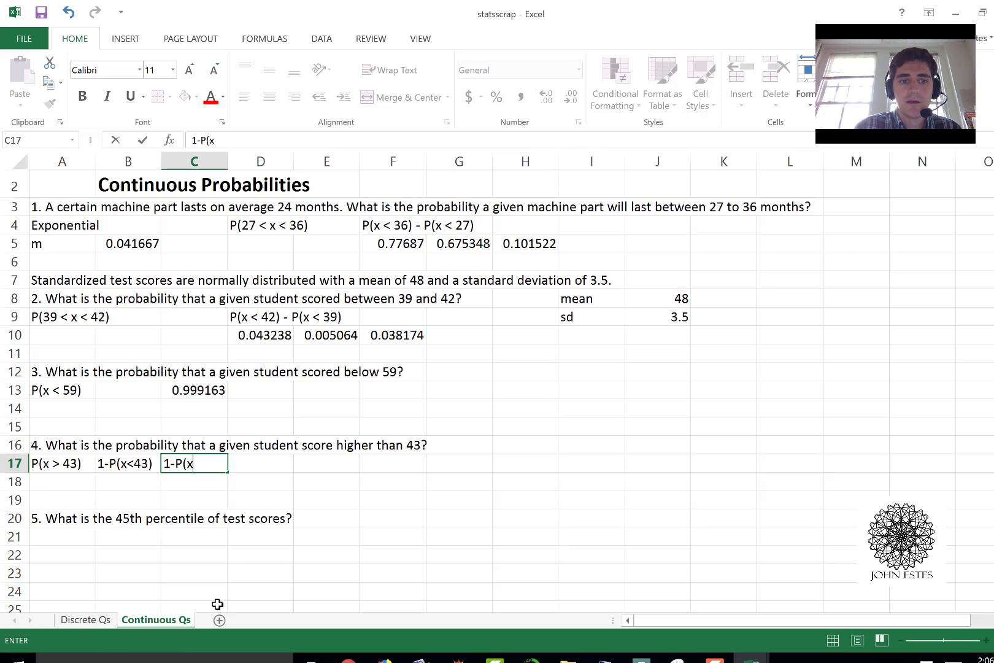
type("<=")
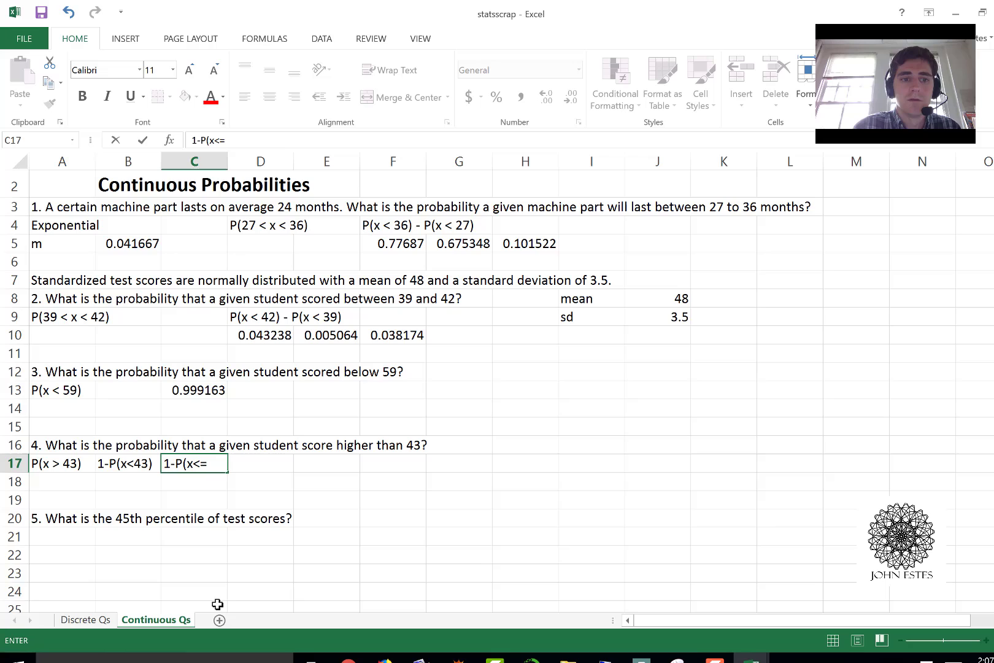
type(" 43)")
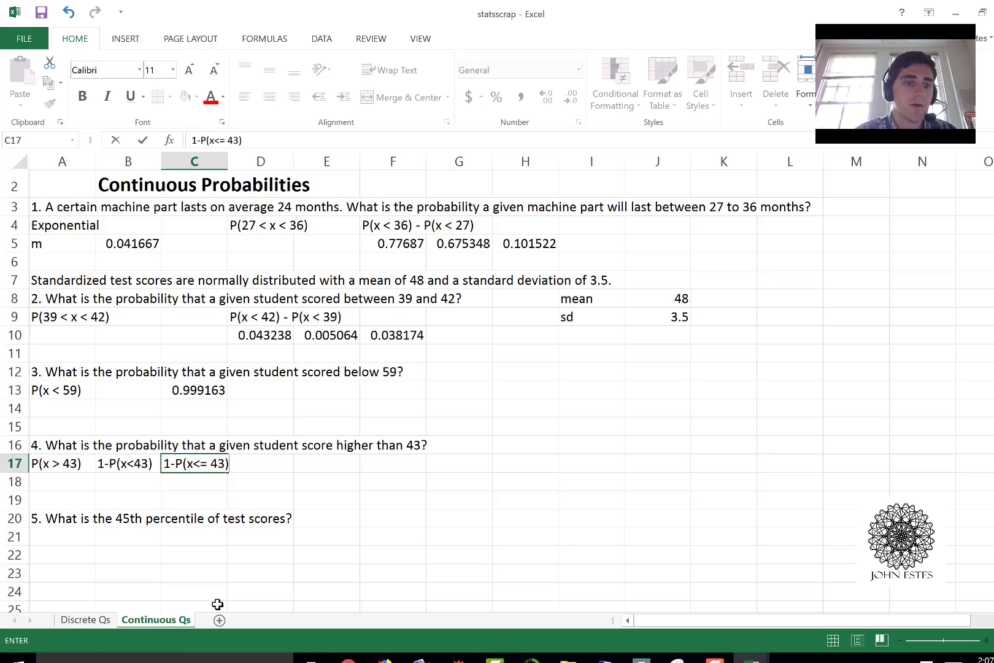
key("Tab")
key("Down")
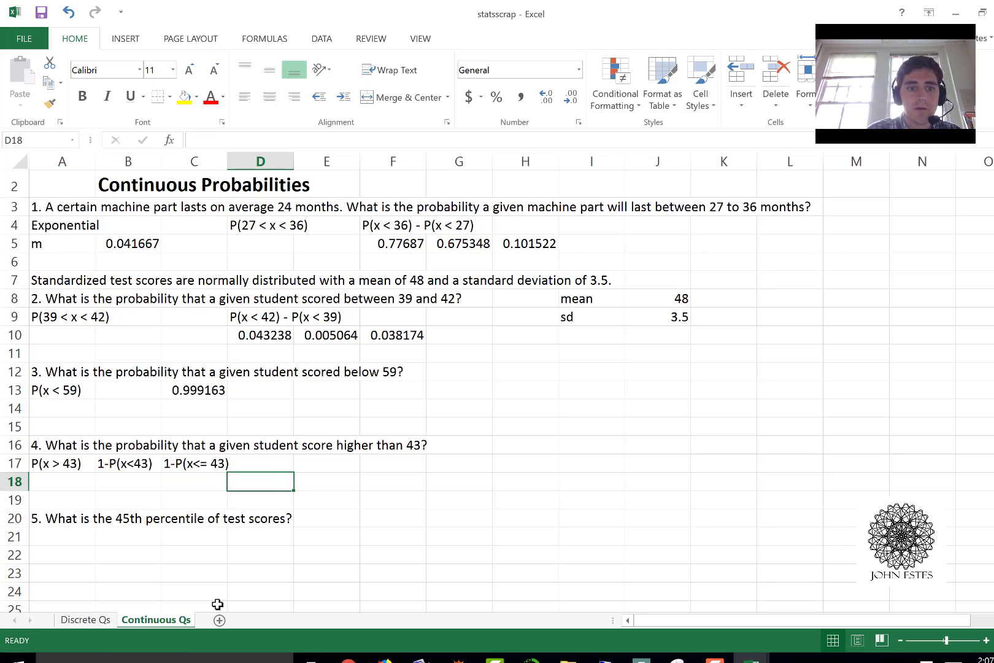
key("Right")
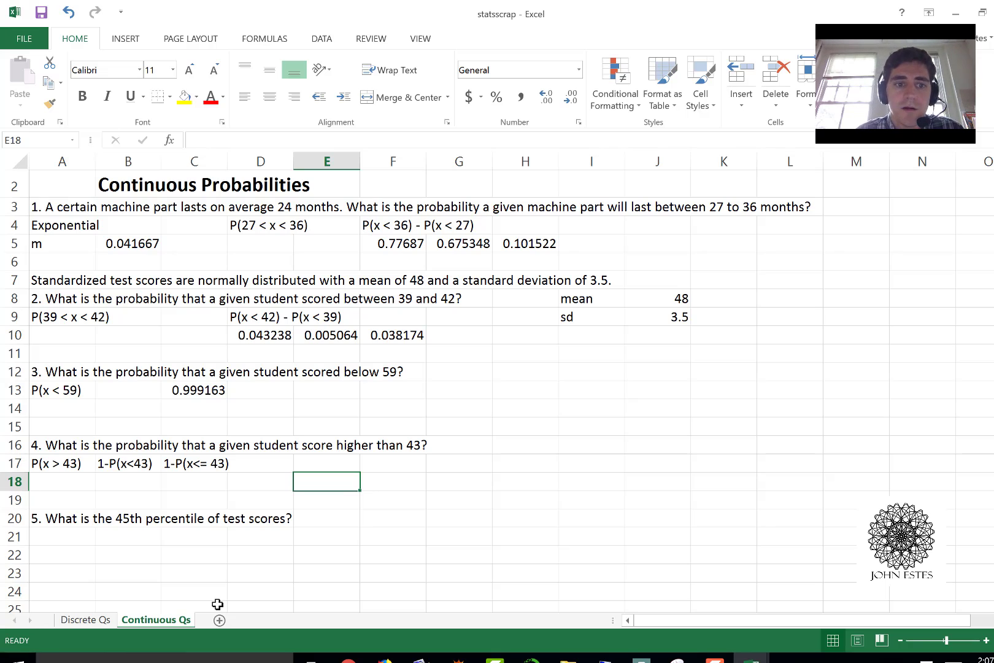
key("Up")
Enter =1-NORM.DIST(43,J8,J9,TRUE) in E17, giving P(x > 43) = 0.923436.
type("=")
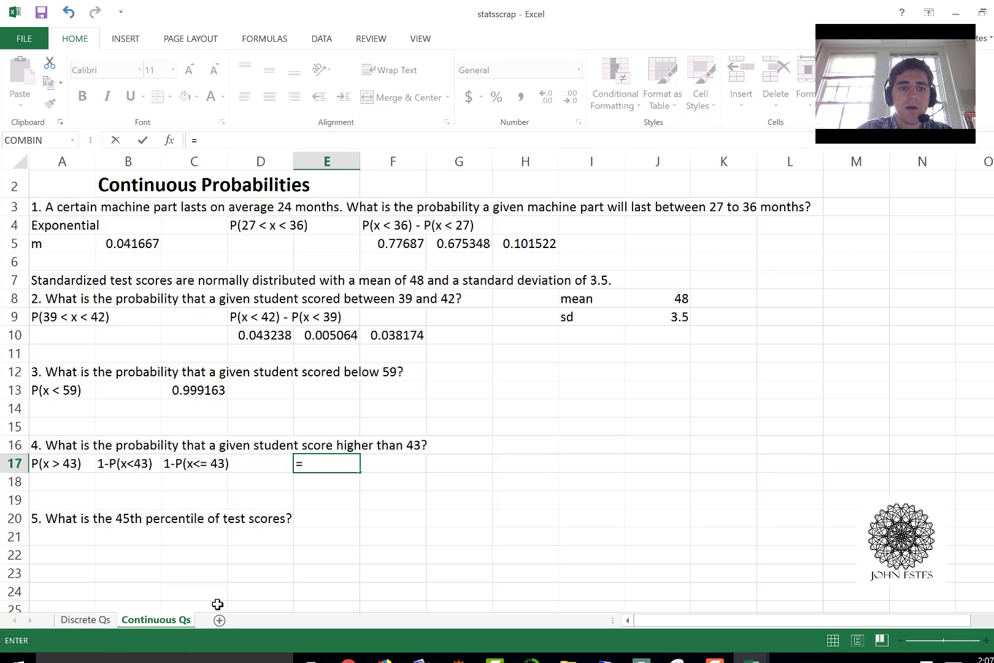
type("1-No")
key("Down")
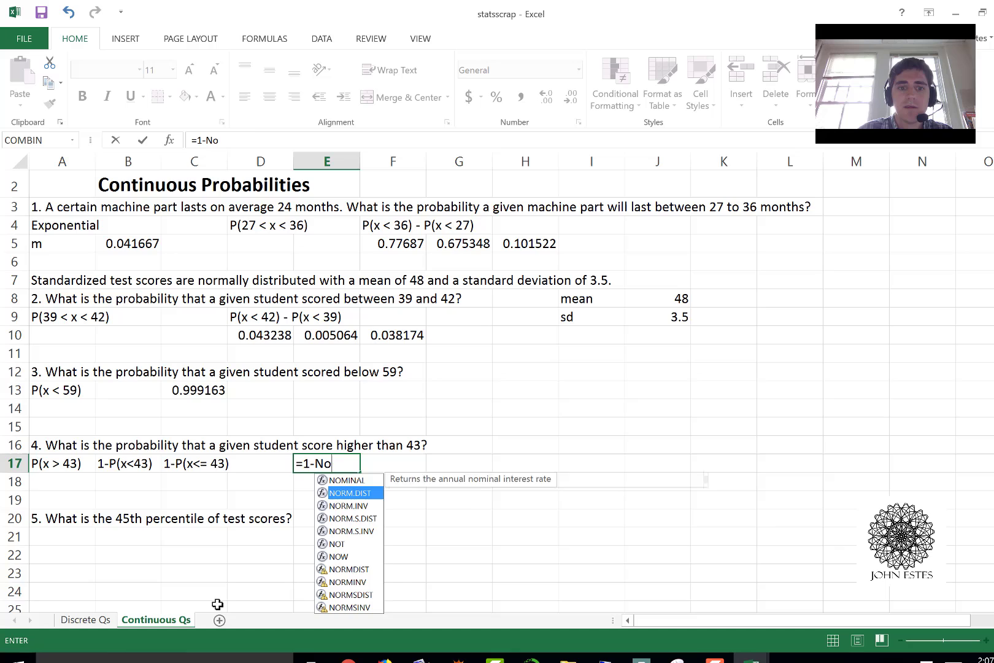
key("Tab")
type("43")
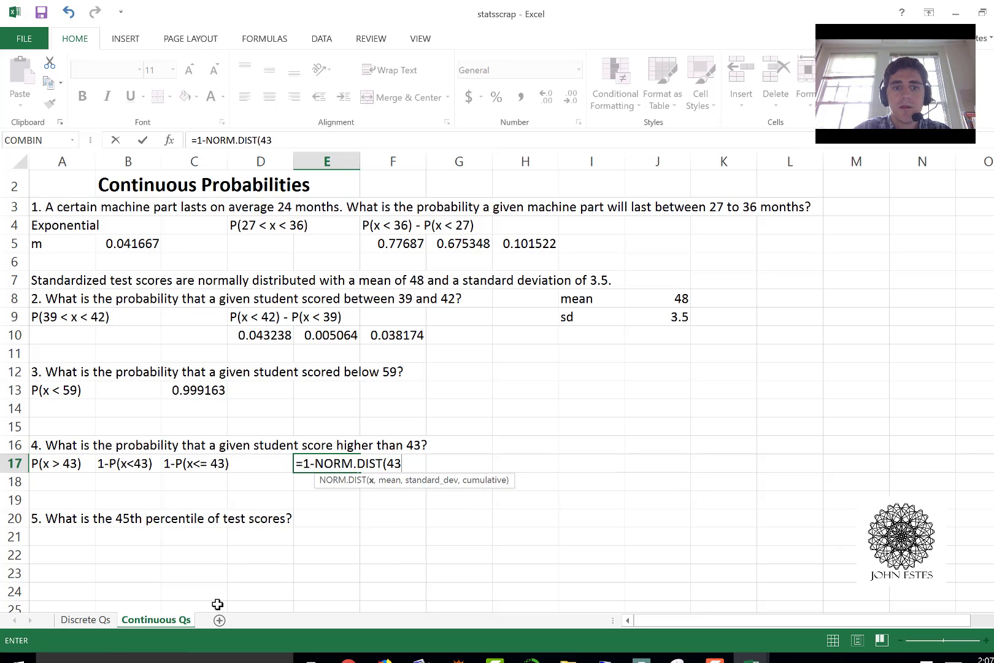
type(",J8,")
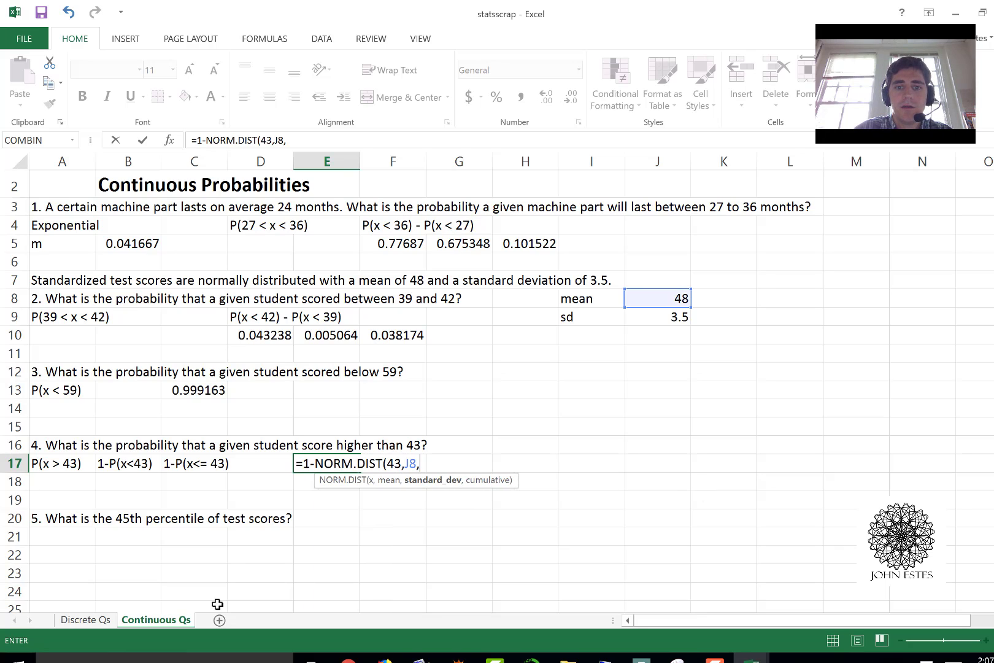
type("J9,")
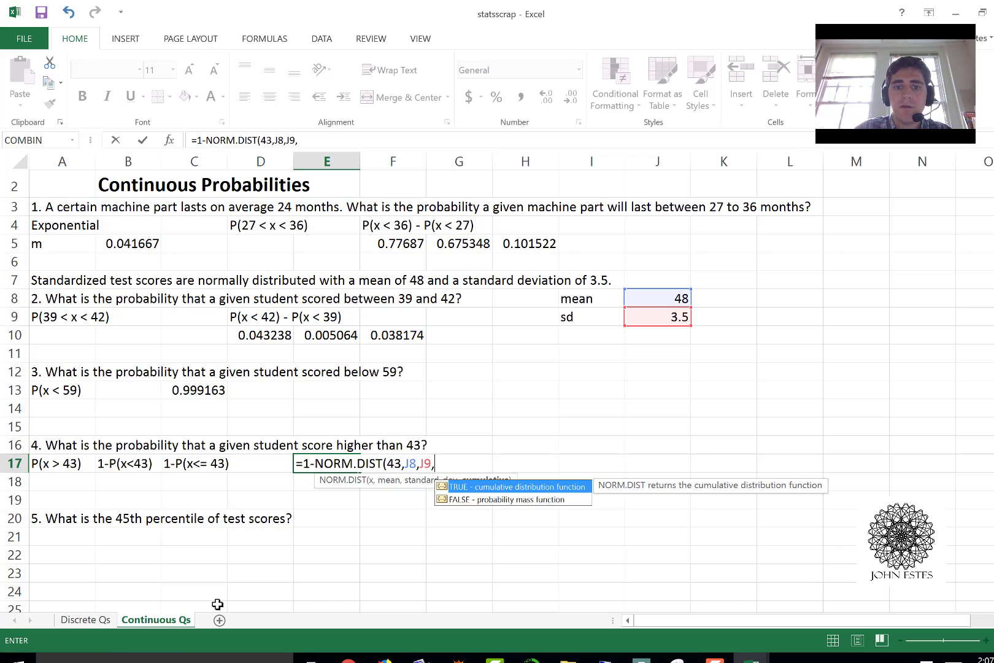
type("True)")
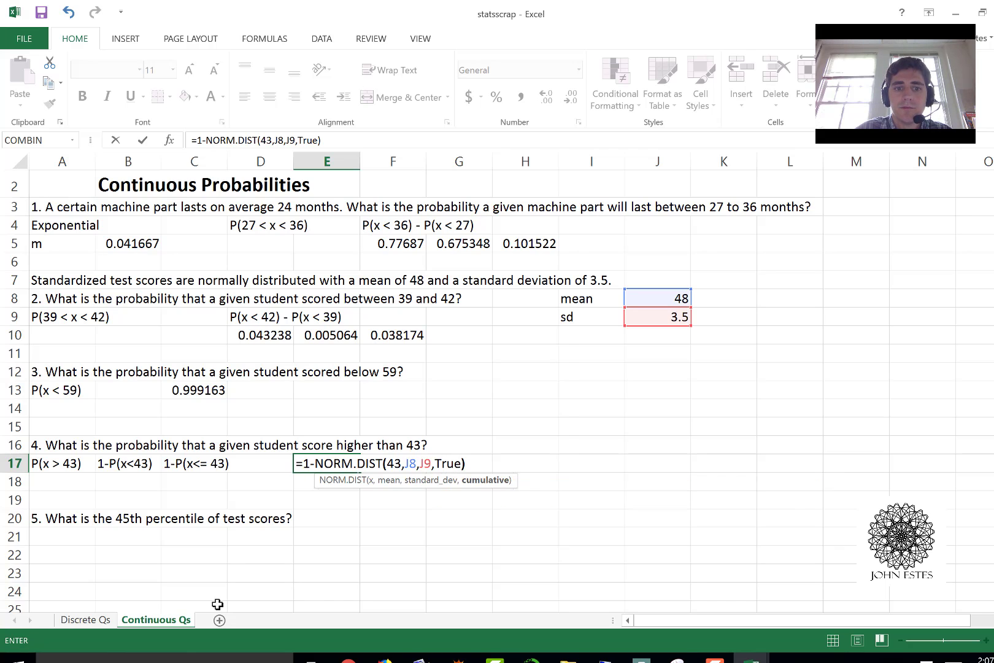
key("Return")
key("Up")
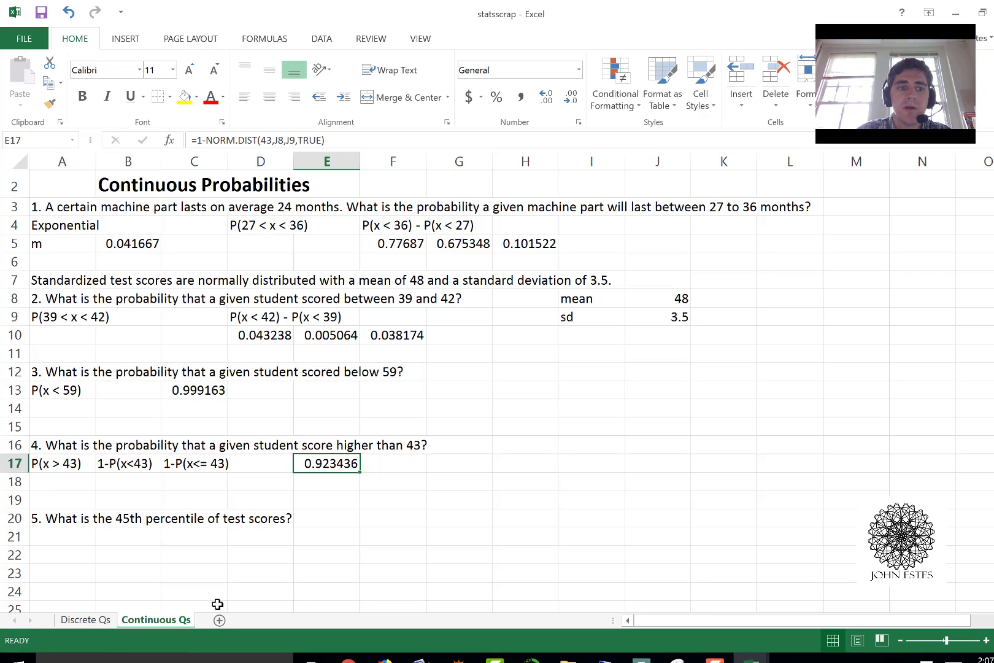
key("Down")
key("Down")
key("Down")
key("Down")
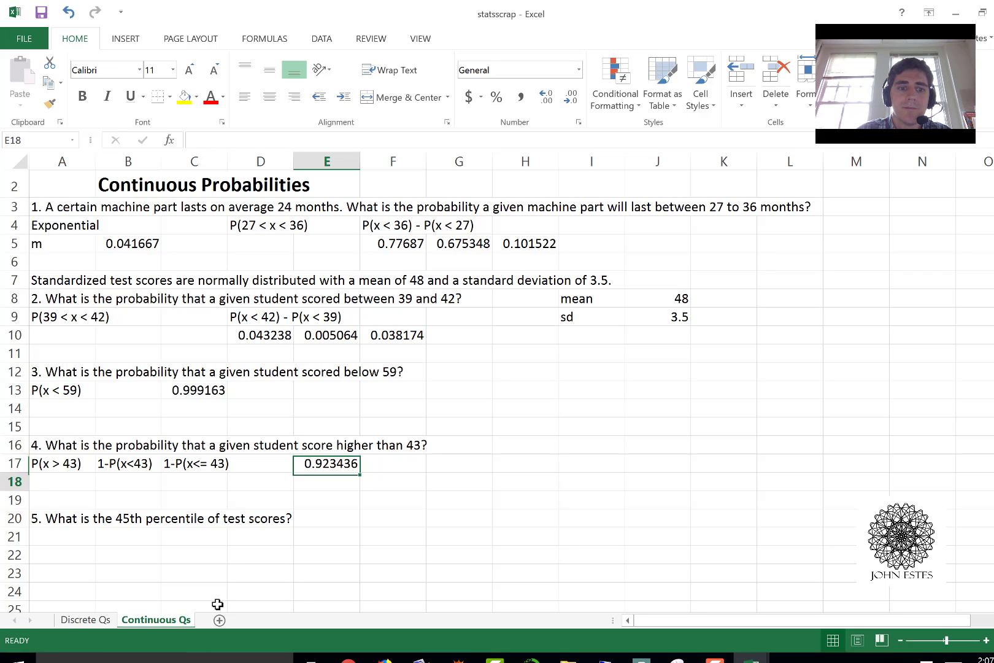
Label question 5's row in A21 'P(x < k) = .45', replacing the initial 'P(x < 45)' entry.
key("Left")
key("Left")
key("Left")
key("Left")
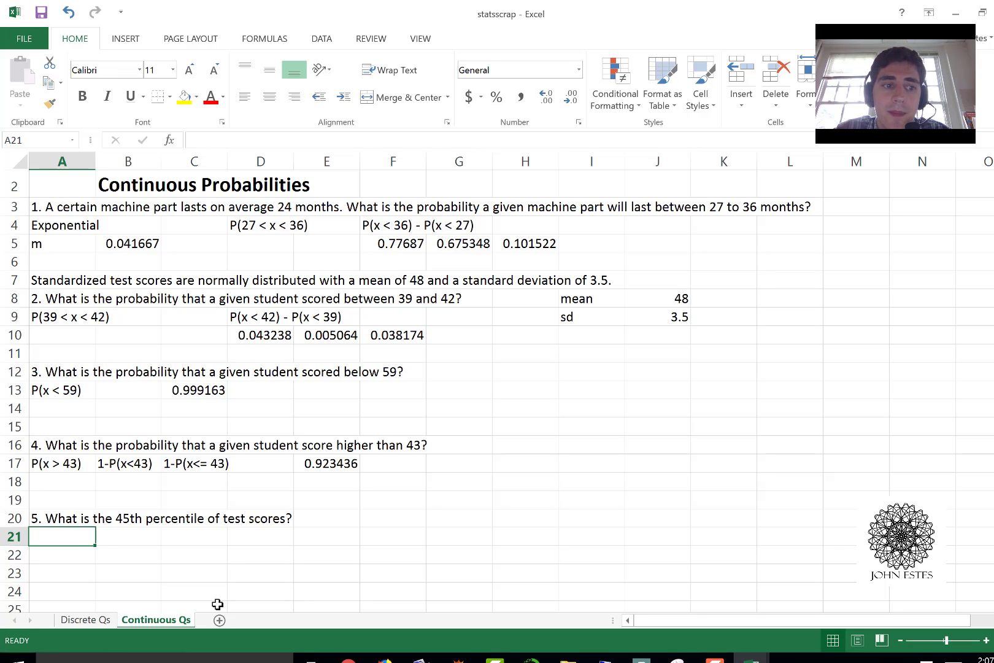
type("P(")
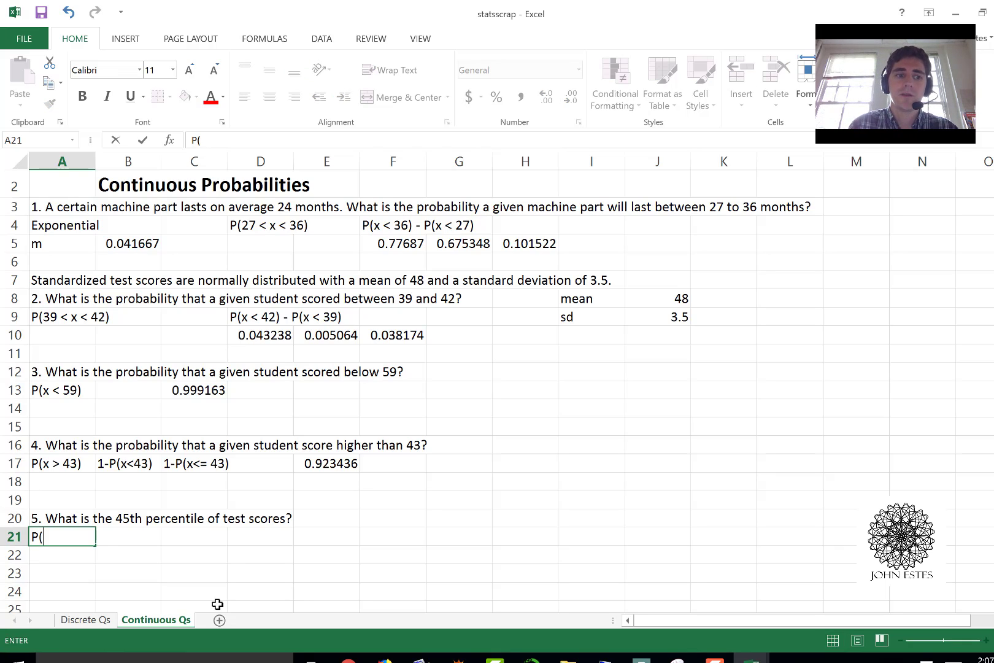
type("x <")
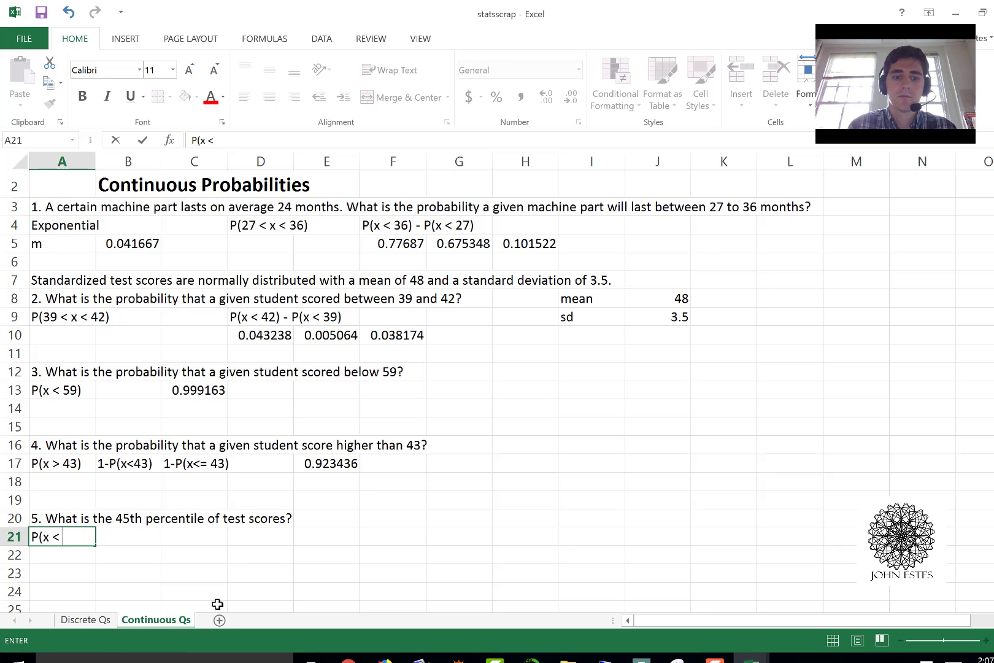
type(" 45)")
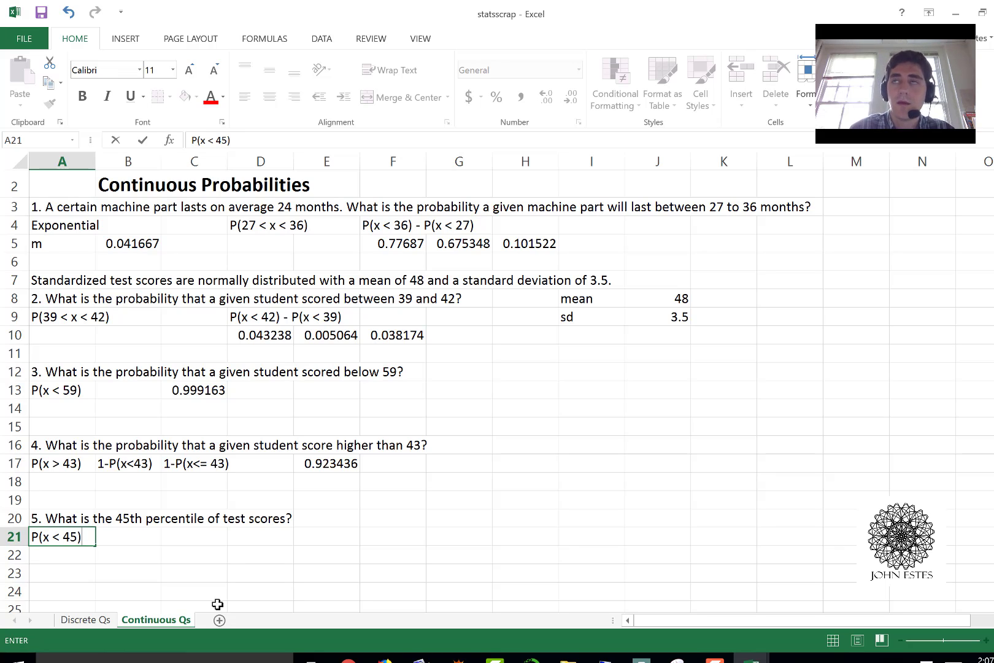
key("Return")
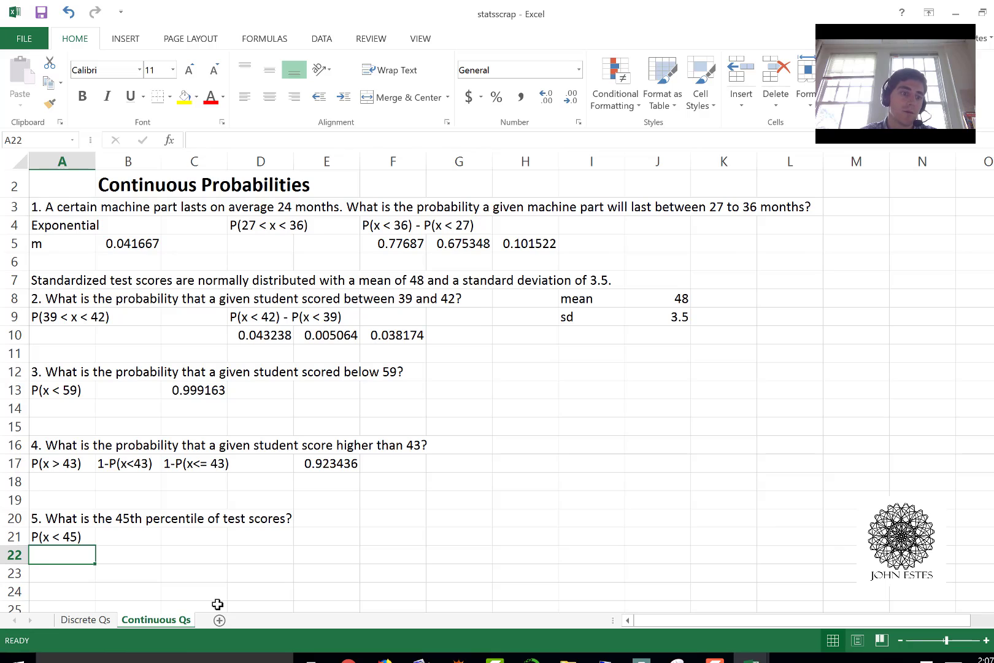
key("Up")
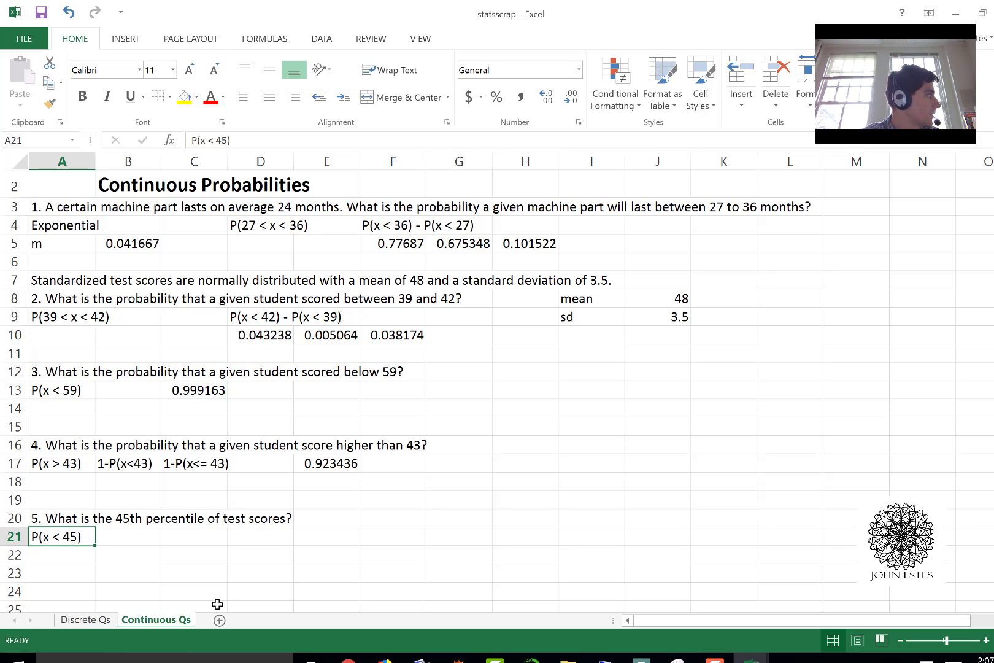
key("Delete")
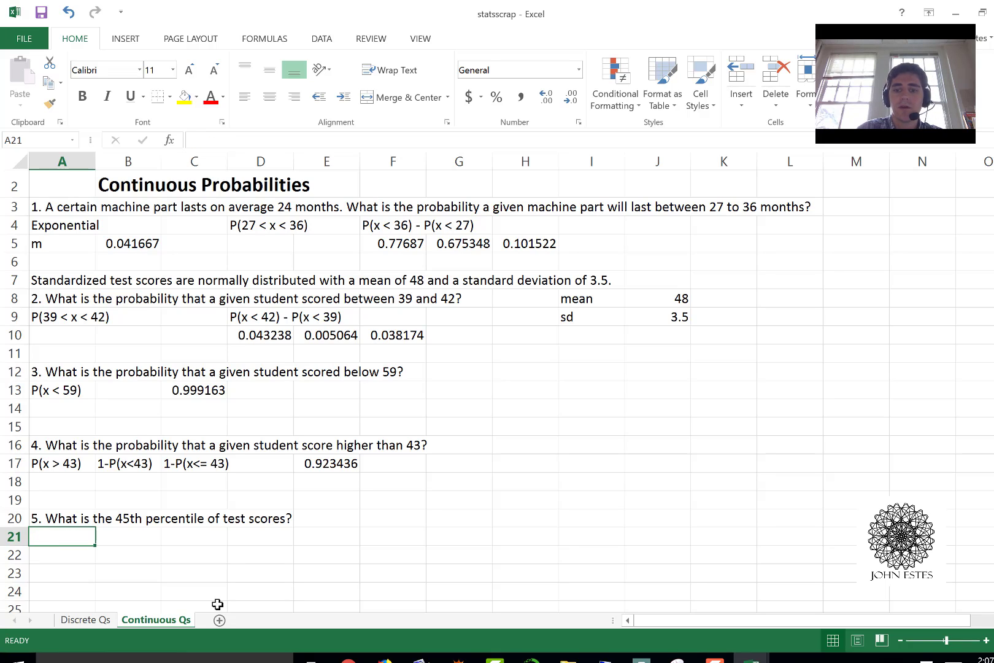
type("P(x < k")
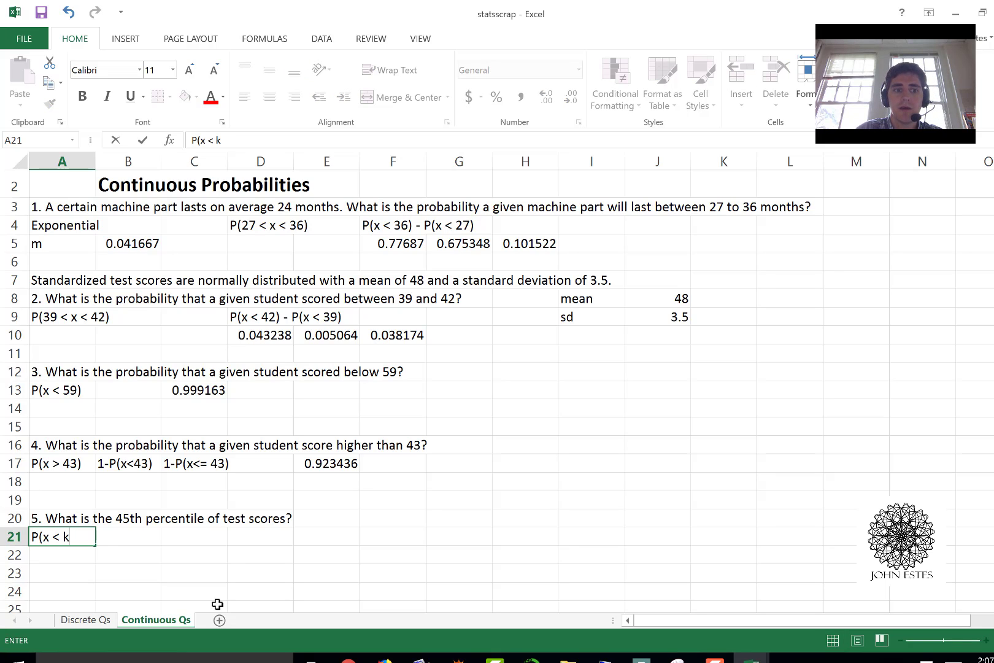
type(") =")
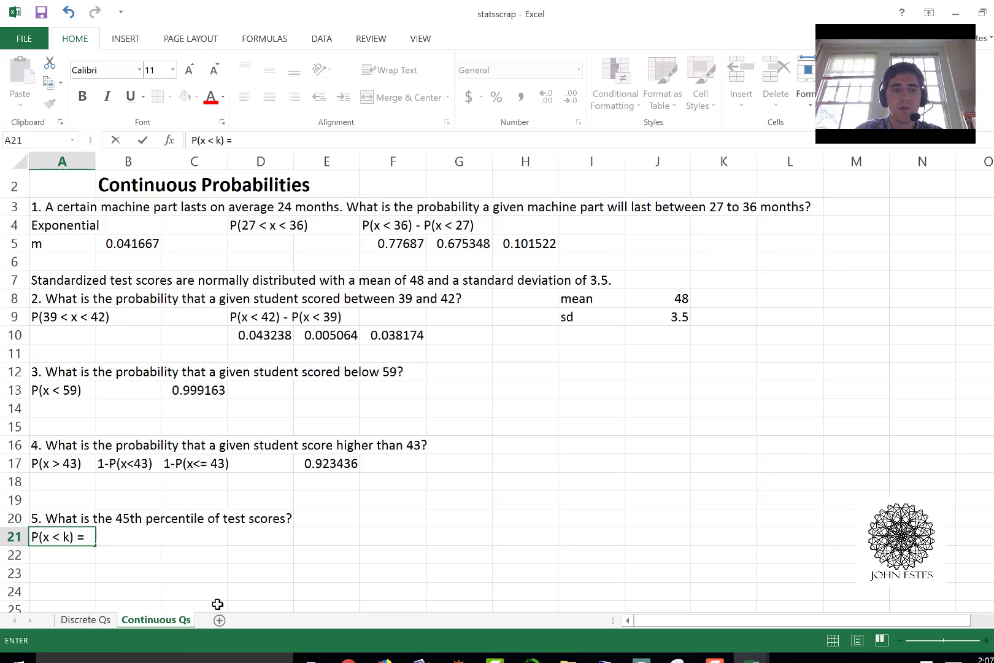
type(" .45")
key("Return")
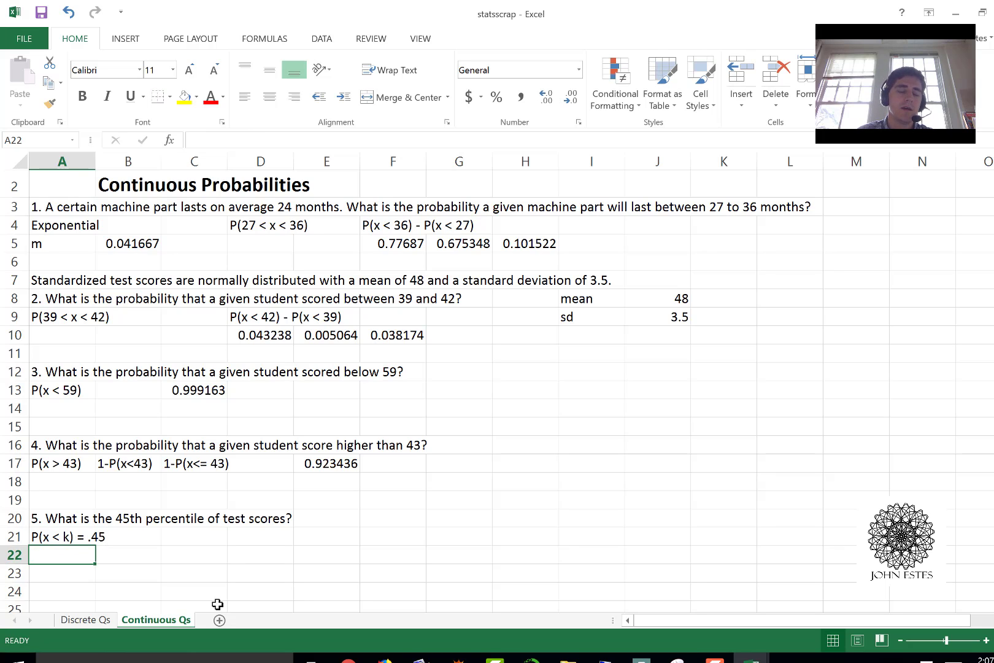
key("Right")
key("Right")
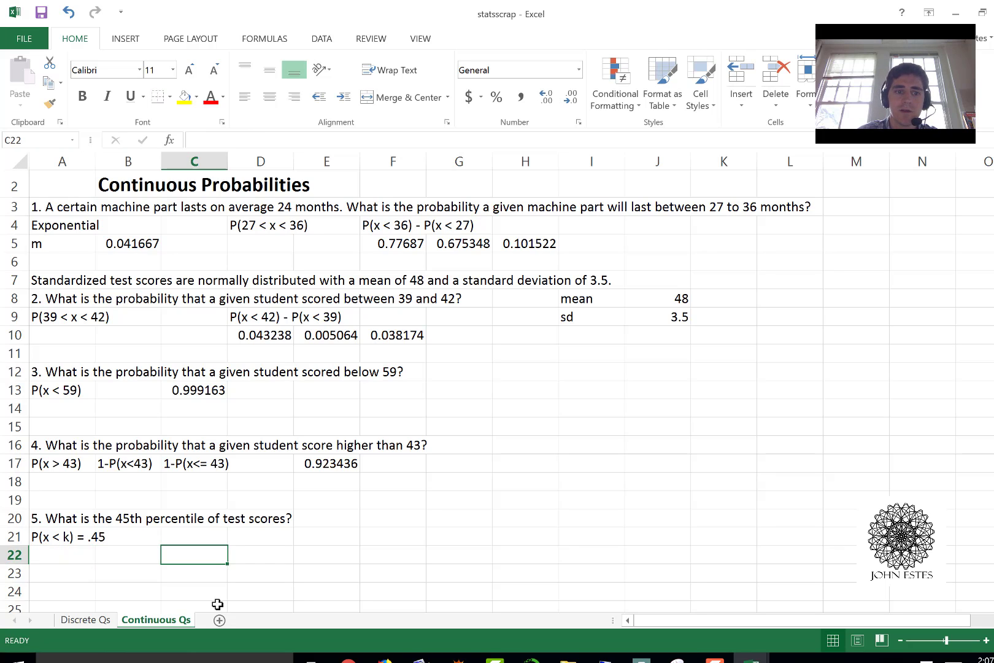
Enter =NORM.INV(0.45,J8,J9) in C21, giving the 45th percentile score 47.56019.
key("Up")
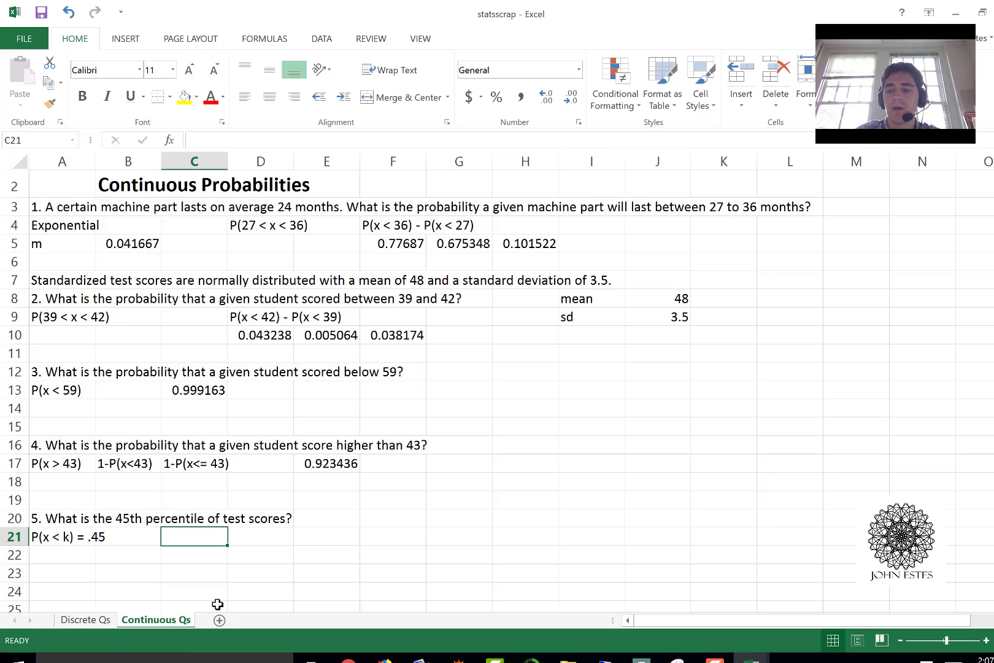
type("=")
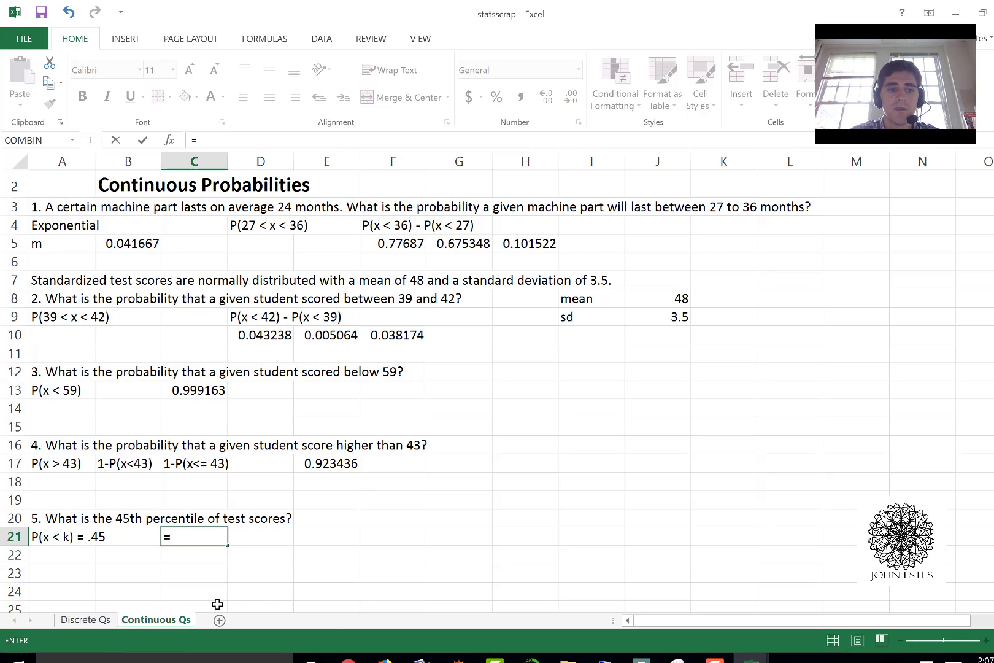
type("Norm.In")
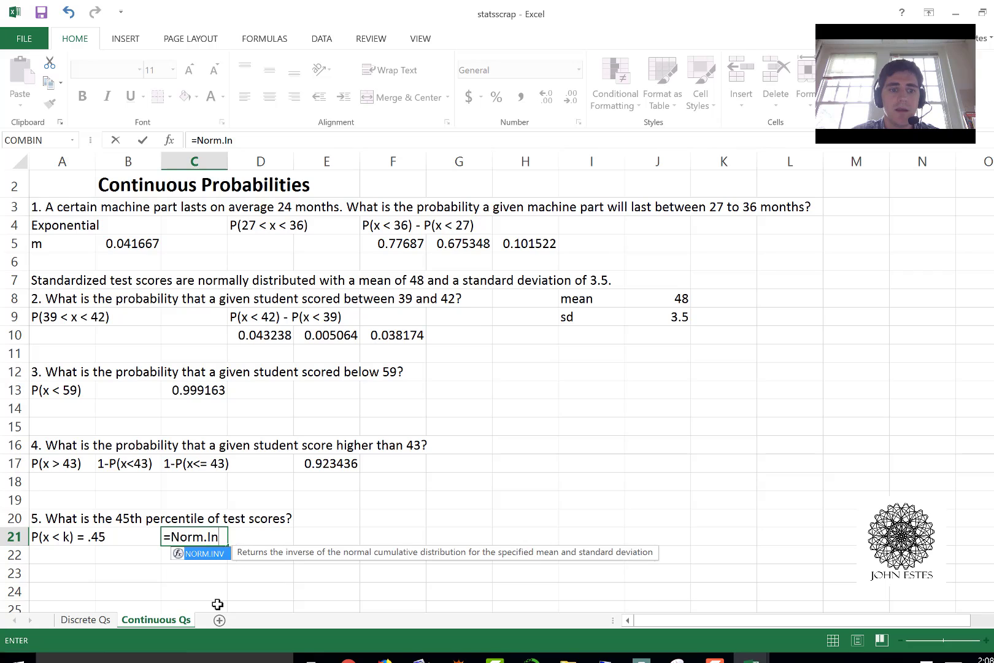
type("v(")
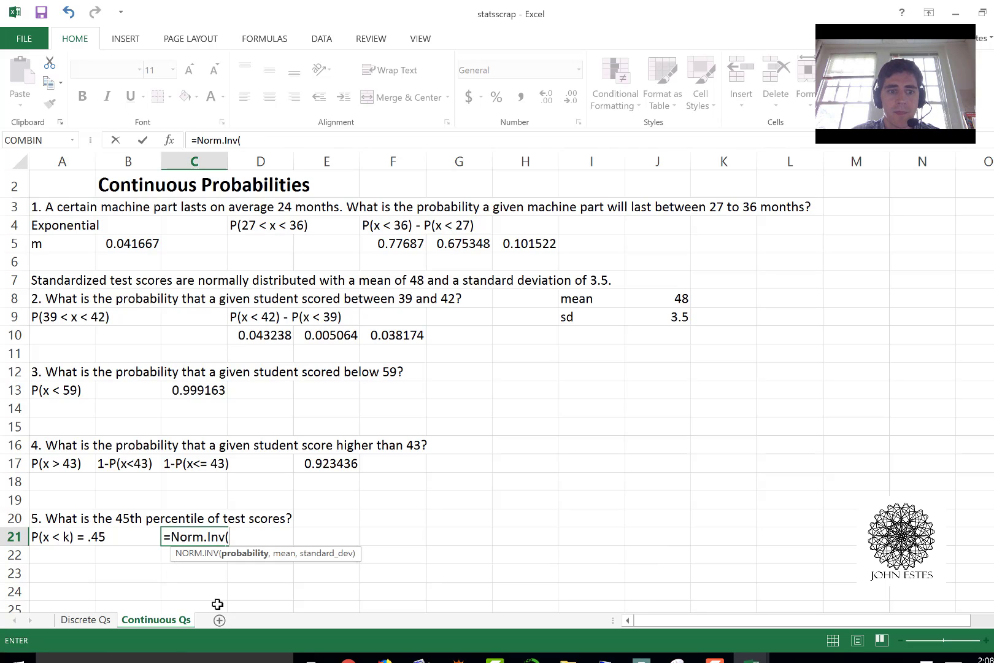
type(".45")
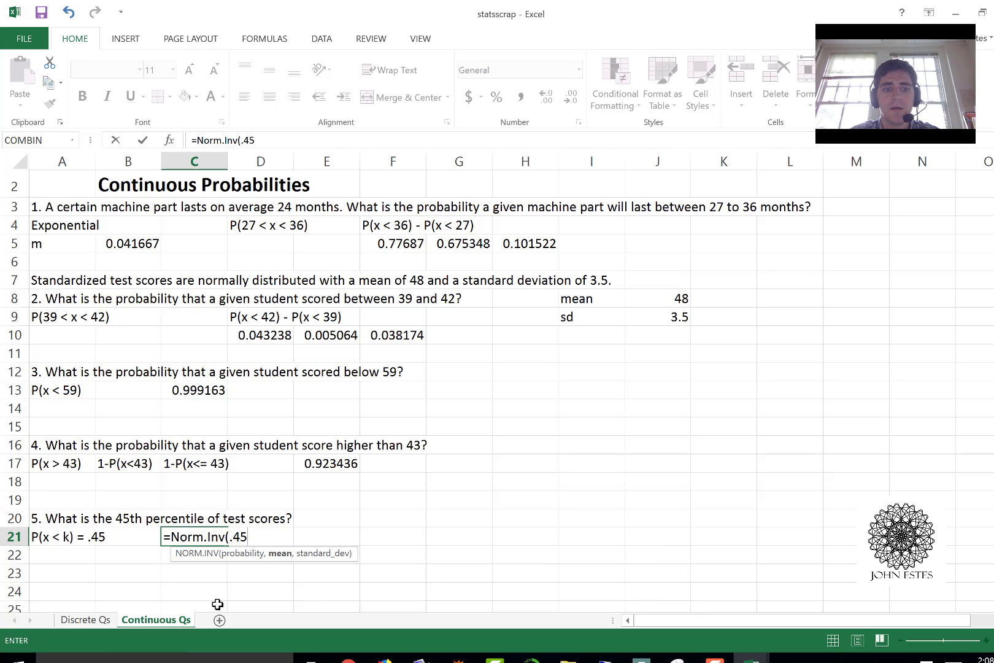
type(",J8,")
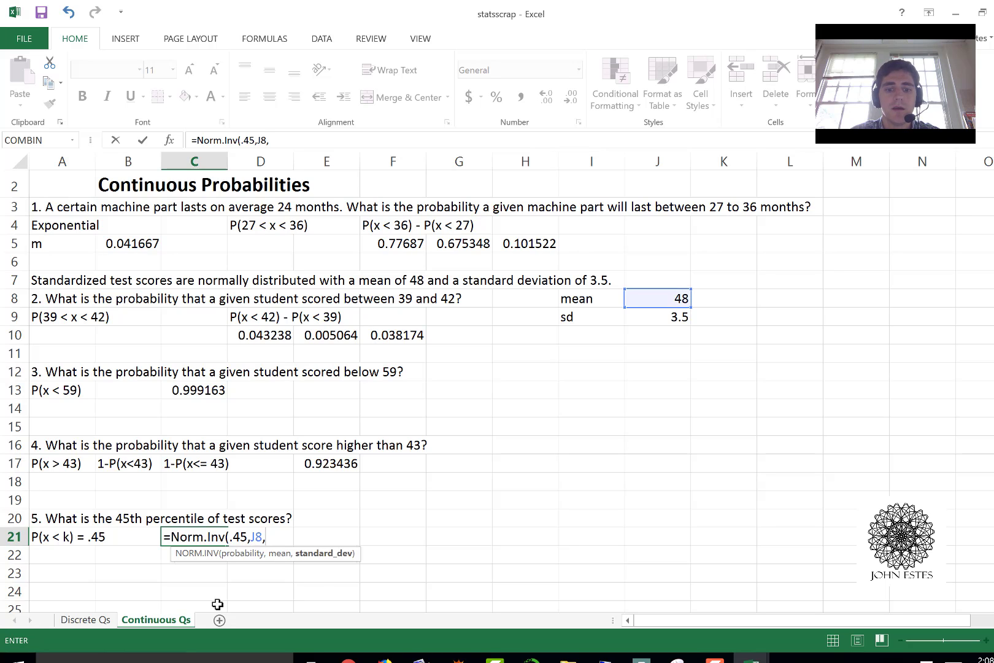
type("J9)")
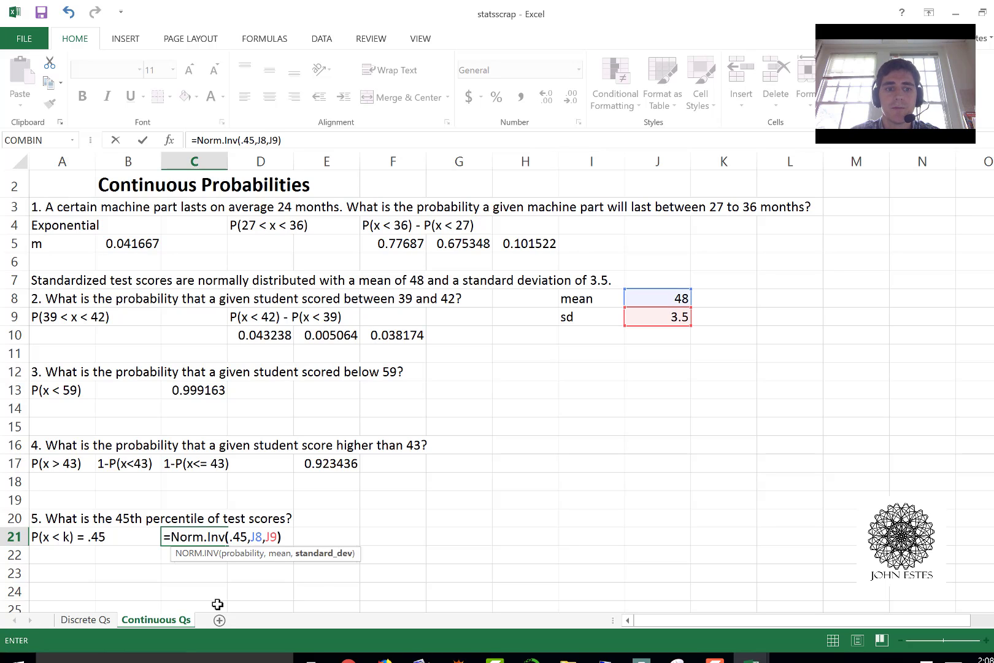
key("Return")
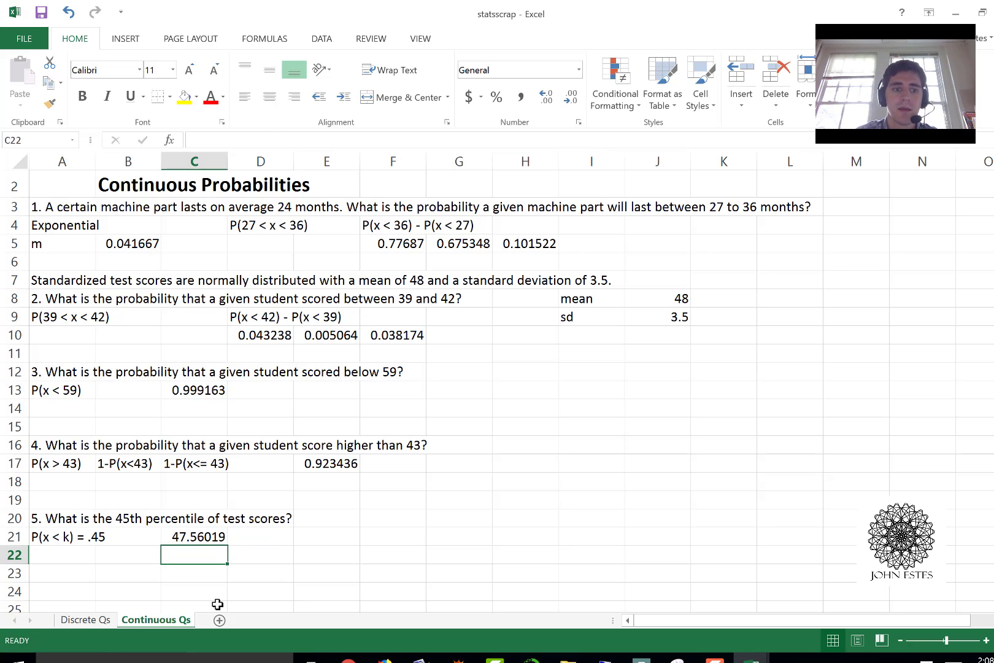
left_click(195, 539)
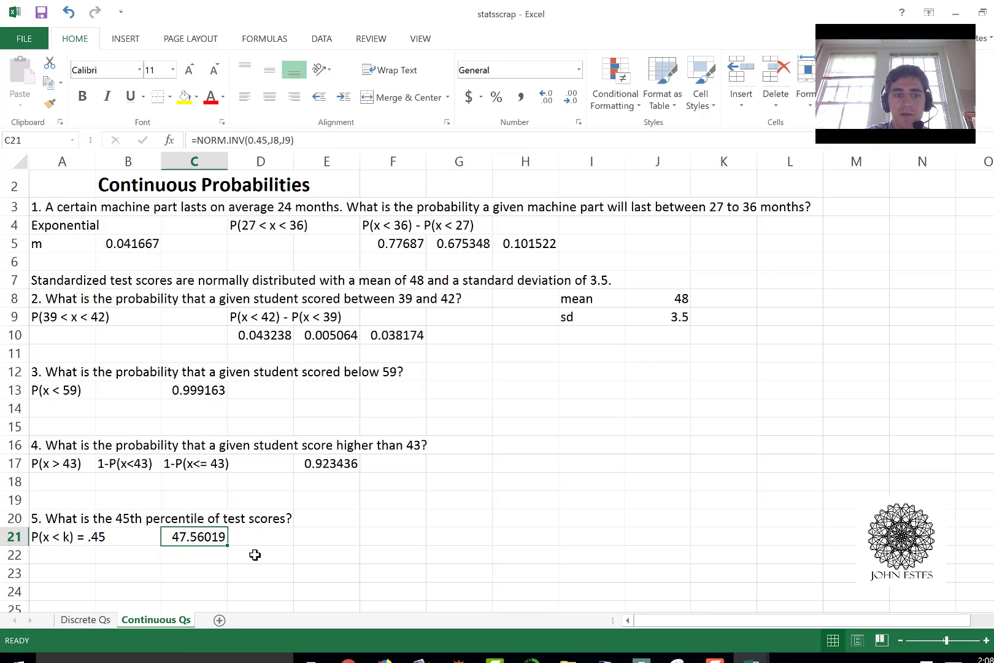